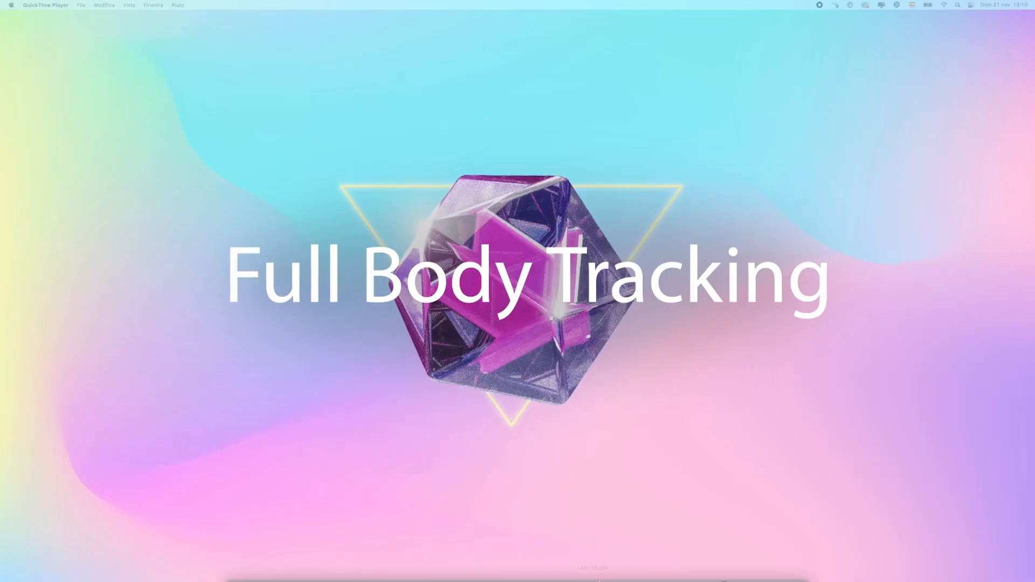
Launch Lens Studio and place the cursor in the home window's template search field
{"action": "left_click", "coordinate": [593, 563]}
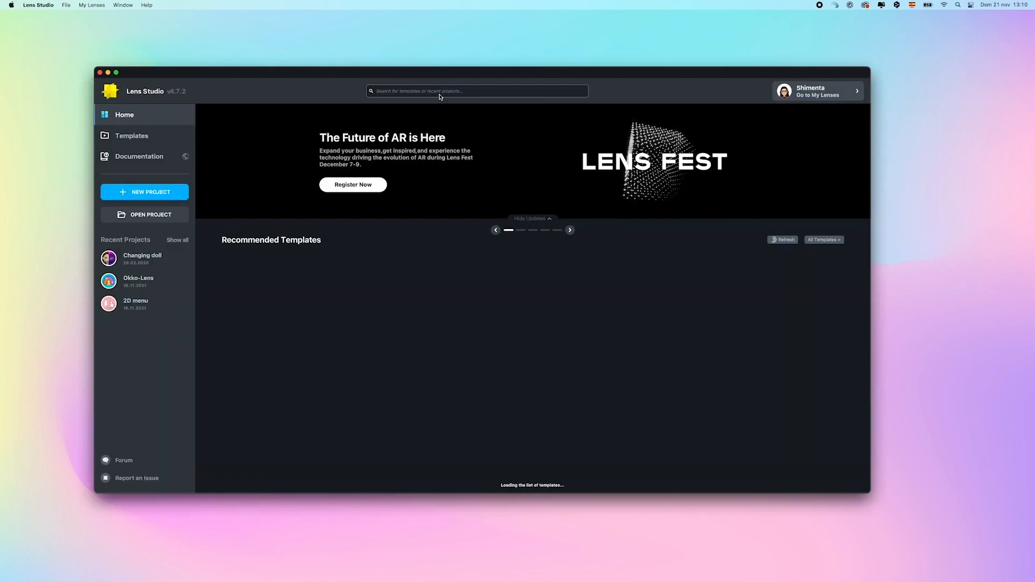
{"action": "left_click", "coordinate": [439, 91]}
Search templates for '3d bo' and start a new project from the 3D Body template
{"action": "type", "text": "3d bo"}
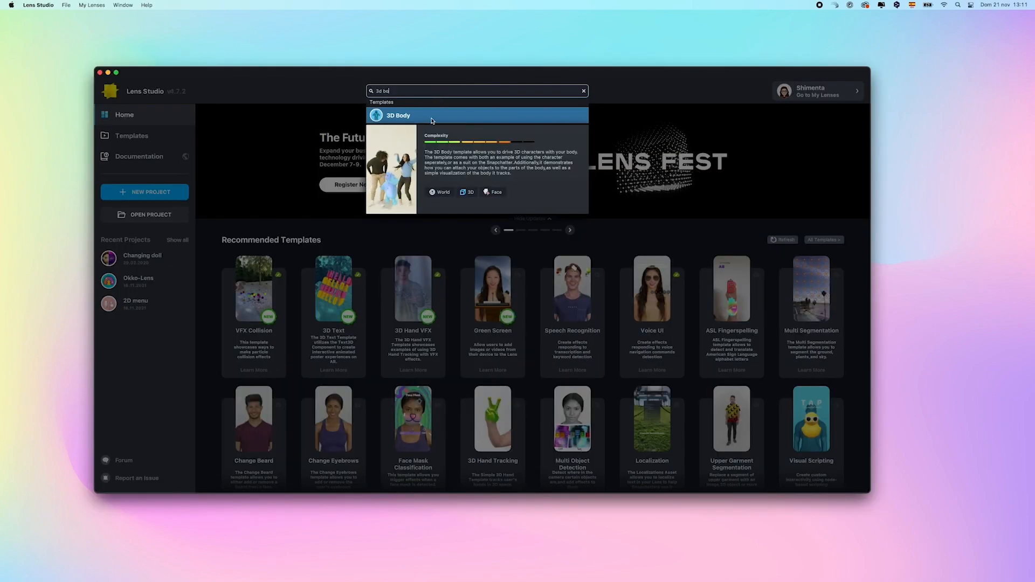
{"action": "left_click", "coordinate": [431, 120]}
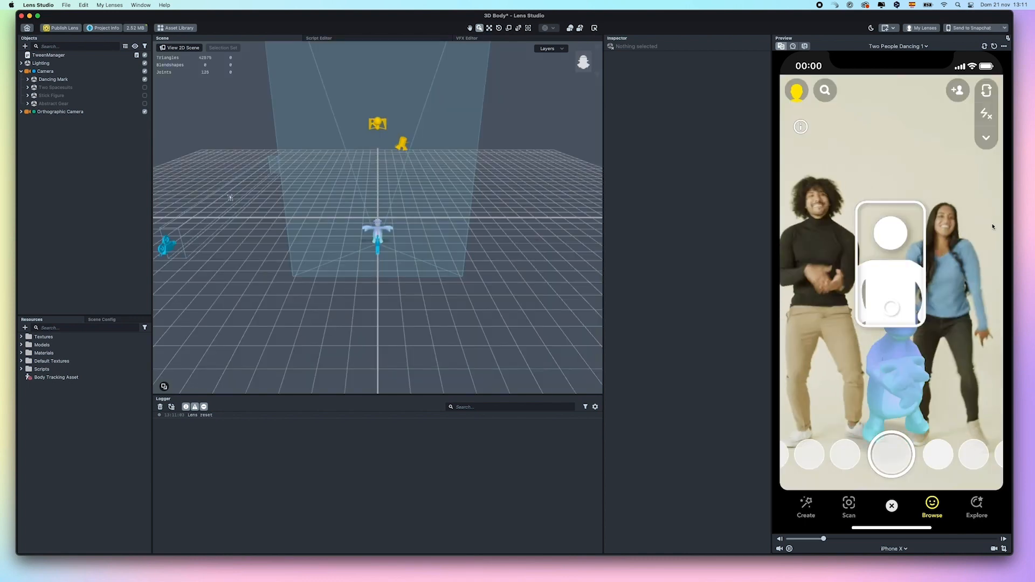
Set the preview to play the Dance video
{"action": "left_click", "coordinate": [890, 47]}
{"action": "left_click", "coordinate": [889, 61]}
{"action": "type", "text": "dance"}
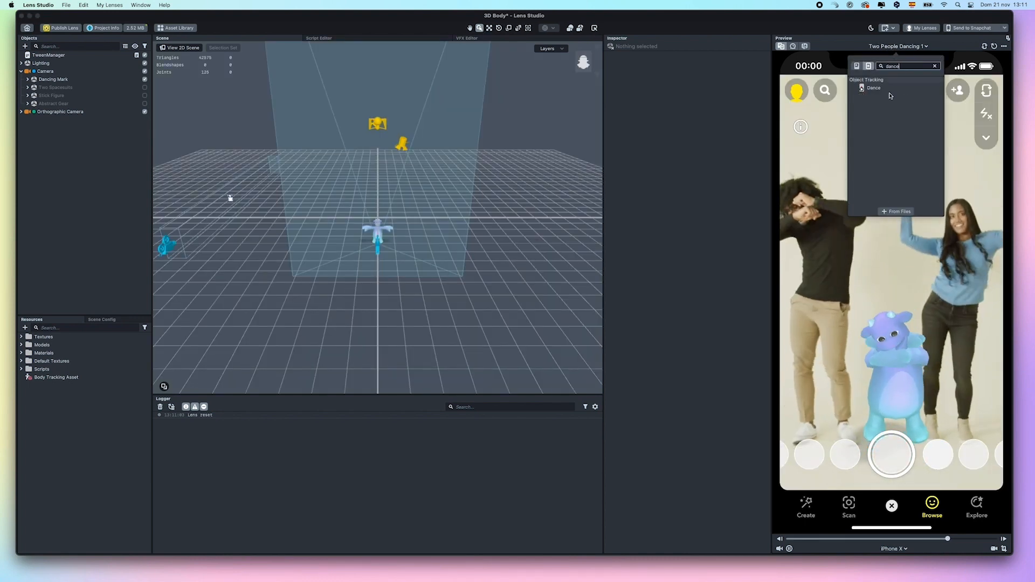
{"action": "left_click", "coordinate": [873, 87]}
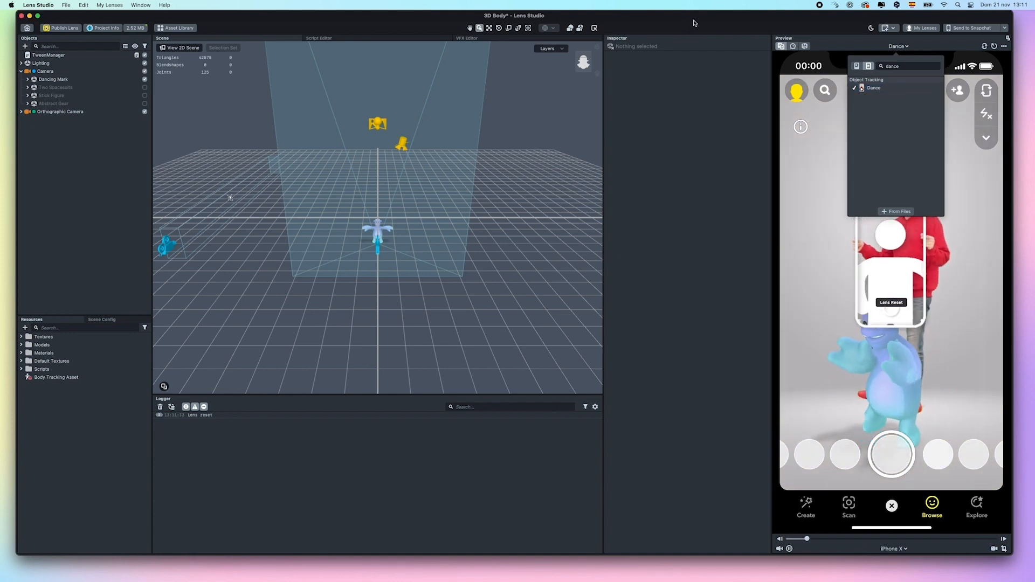
{"action": "left_click", "coordinate": [895, 47]}
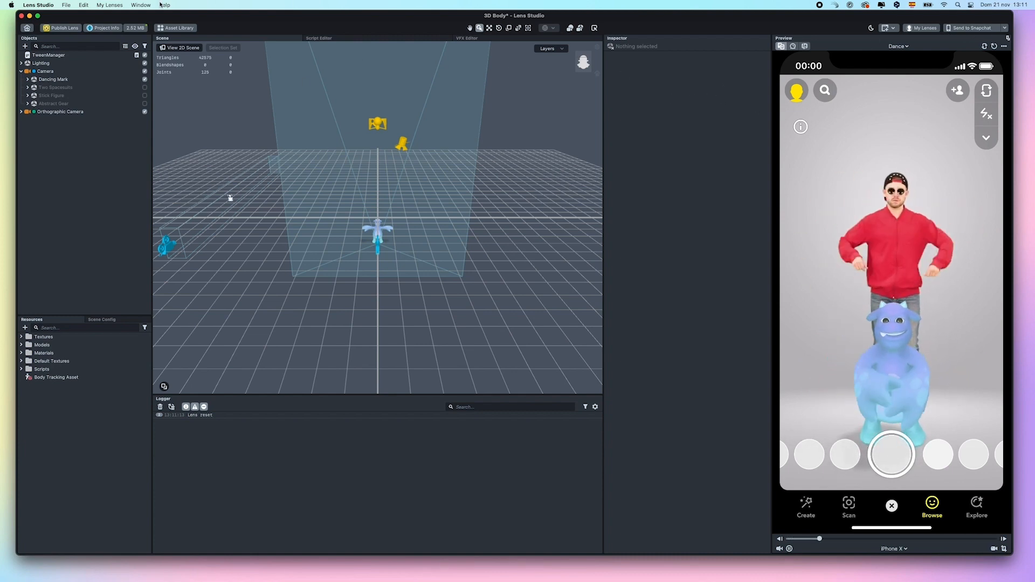
Delete the Two Spacesuits, Stick Figure and Abstract Gear example characters
{"action": "left_click", "coordinate": [60, 88]}
{"action": "left_click", "coordinate": [61, 103], "text": "shift"}
{"action": "right_click", "coordinate": [62, 103]}
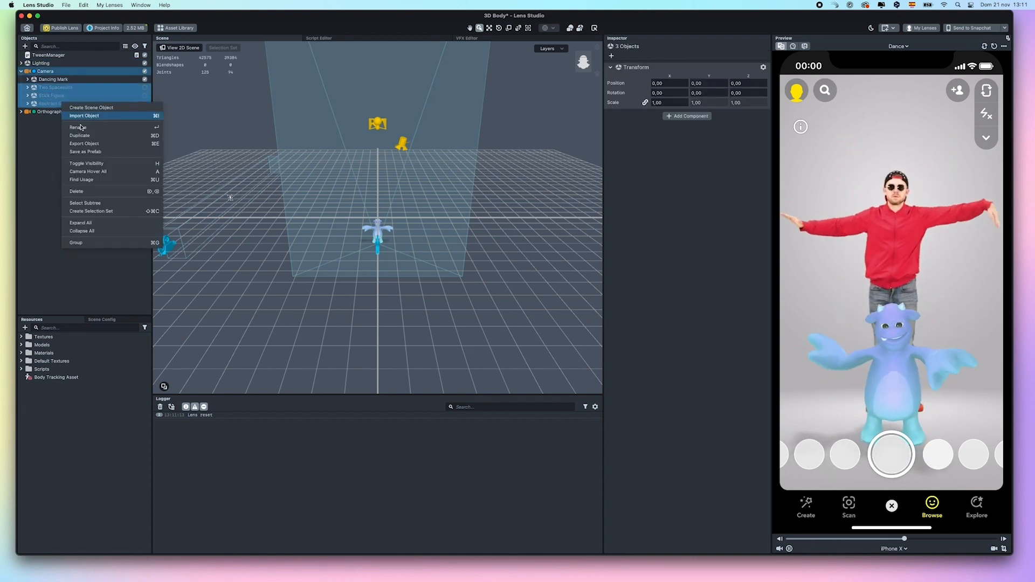
{"action": "left_click", "coordinate": [95, 192]}
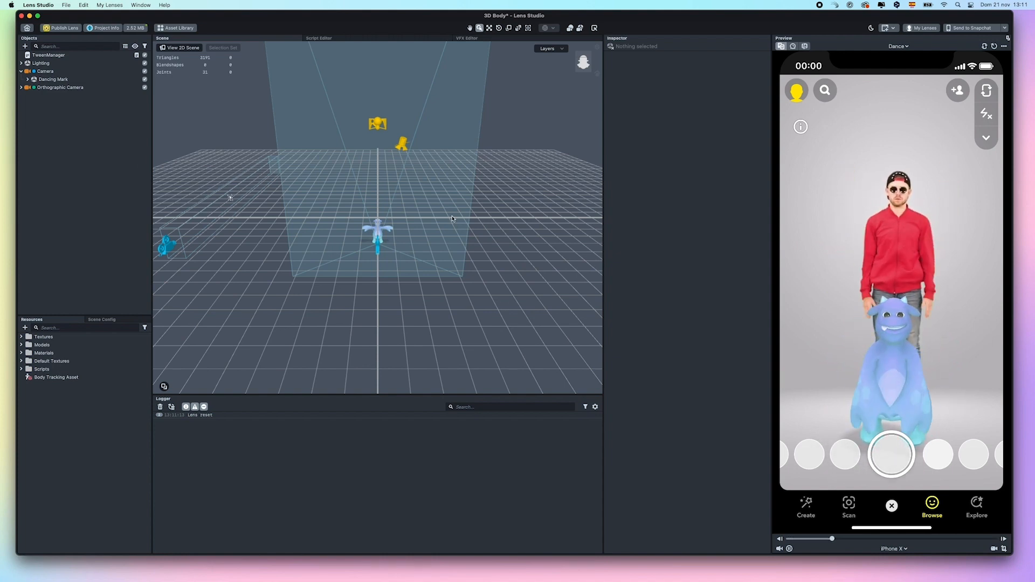
Import the Doll-T-Pose FBX and its three texture images into Resources from Finder
{"action": "key", "text": "super+Tab"}
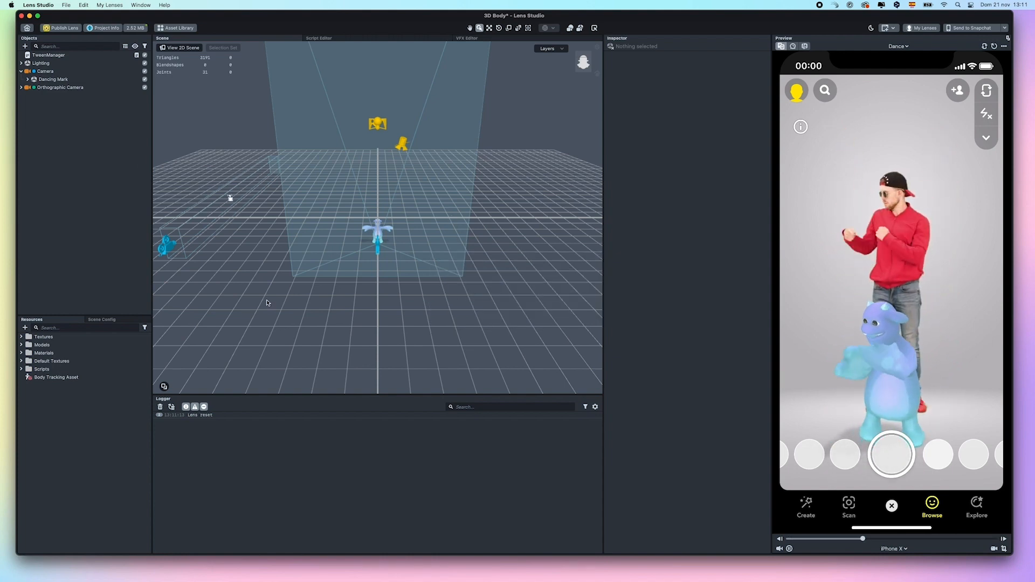
{"action": "left_click_drag", "start_coordinate": [0, 452], "coordinate": [79, 437]}
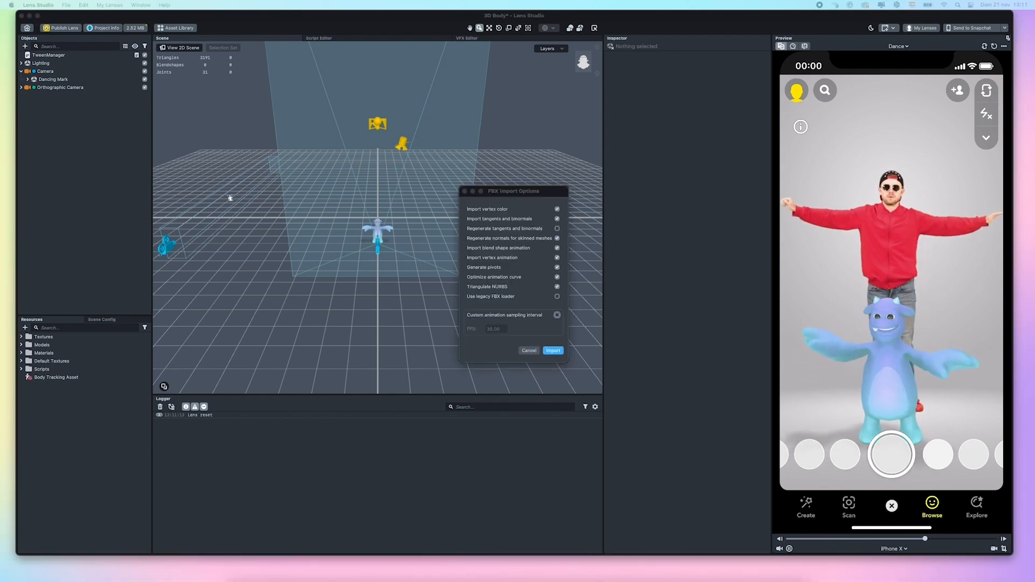
{"action": "left_click", "coordinate": [552, 351]}
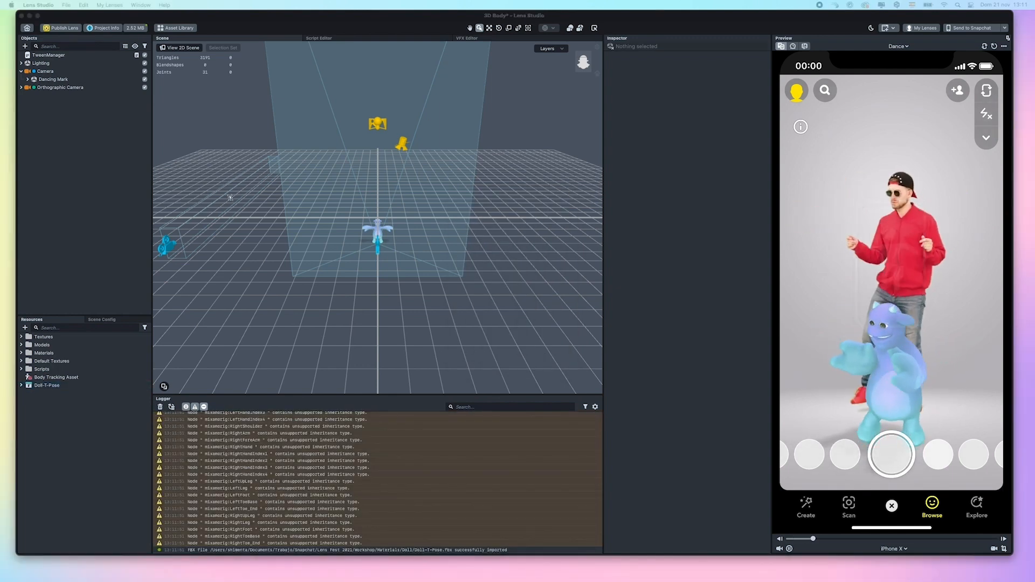
{"action": "left_click_drag", "start_coordinate": [106, 461], "coordinate": [74, 459]}
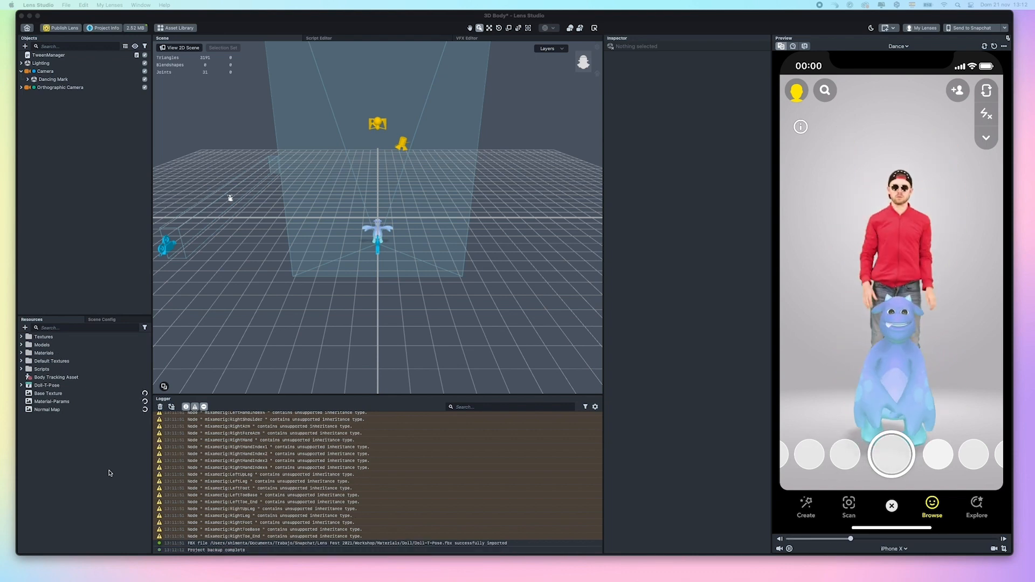
{"action": "left_click", "coordinate": [28, 80]}
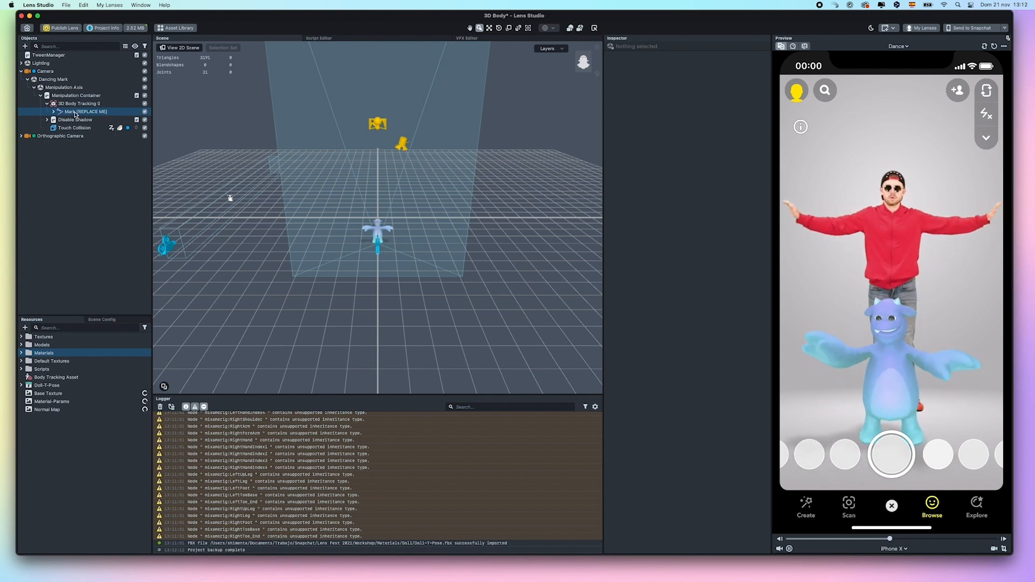
Replace the Mark [REPLACE ME] placeholder with Doll-T-Pose under 3D Body Tracking 0
{"action": "right_click", "coordinate": [84, 114]}
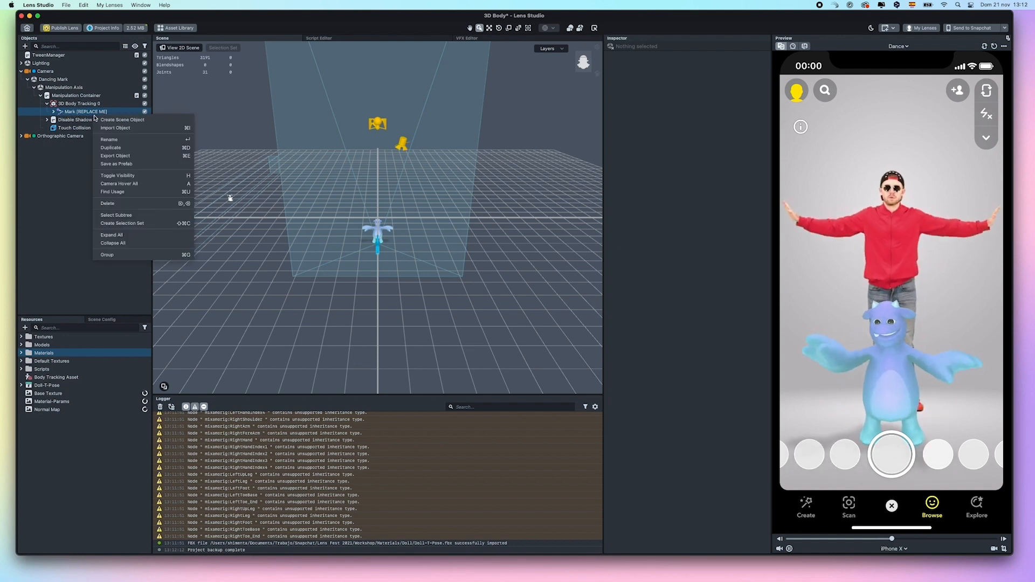
{"action": "left_click", "coordinate": [115, 204]}
{"action": "left_click", "coordinate": [21, 384]}
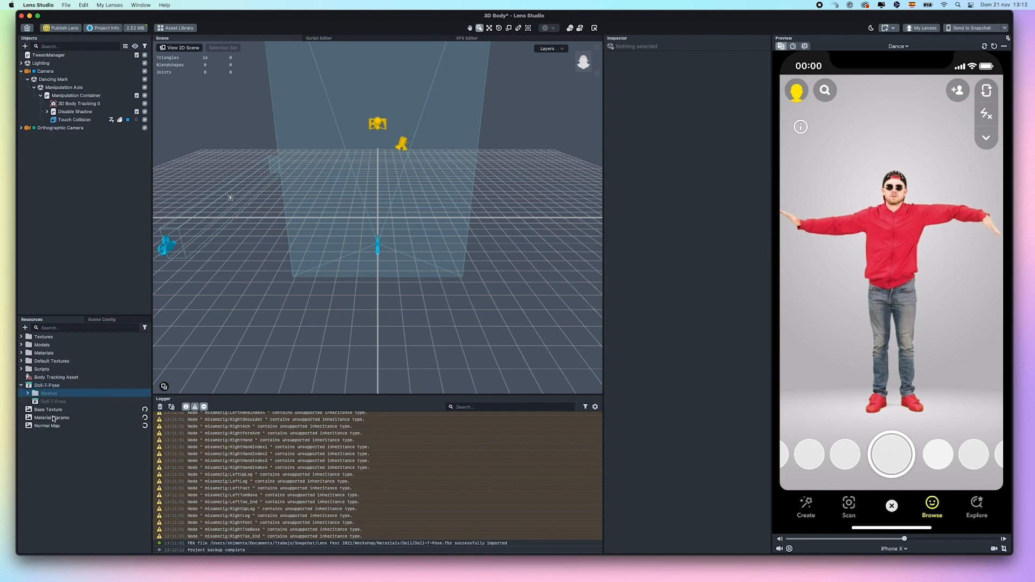
{"action": "left_click_drag", "start_coordinate": [123, 149], "coordinate": [64, 109]}
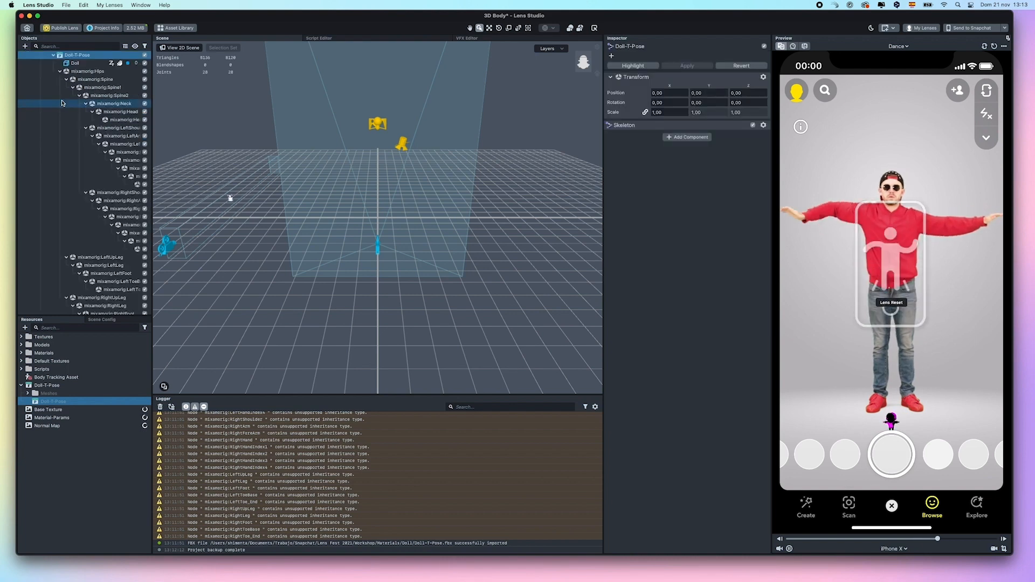
Scale the Doll-T-Pose model up to 6.5397 with the Scale tool
{"action": "scroll", "coordinate": [101, 154], "scroll_direction": "up", "scroll_amount": 3}
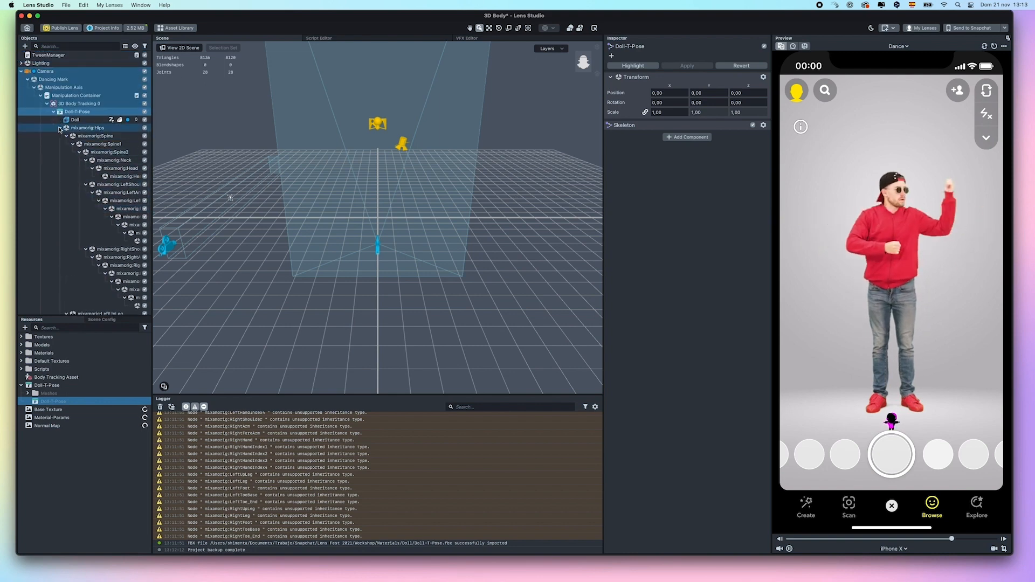
{"action": "left_click", "coordinate": [58, 128]}
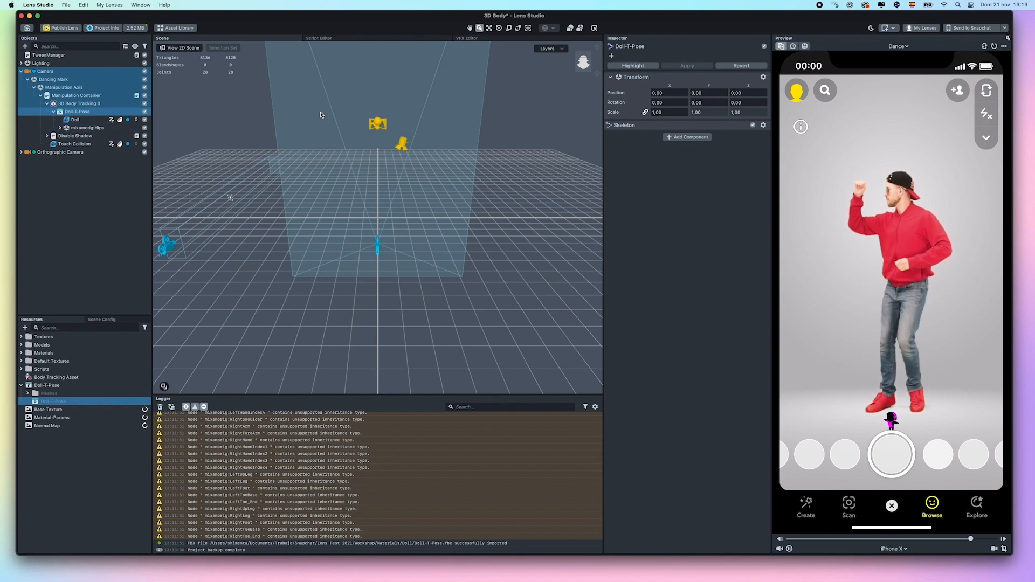
{"action": "left_click", "coordinate": [81, 103]}
{"action": "left_click", "coordinate": [81, 113]}
{"action": "left_click", "coordinate": [508, 28]}
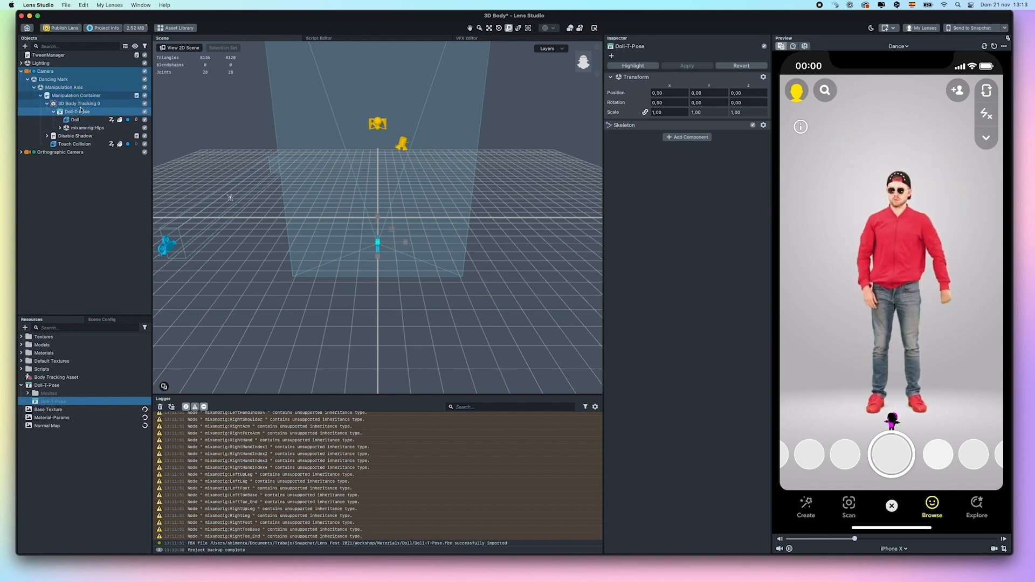
{"action": "left_click", "coordinate": [81, 105]}
{"action": "left_click", "coordinate": [81, 112]}
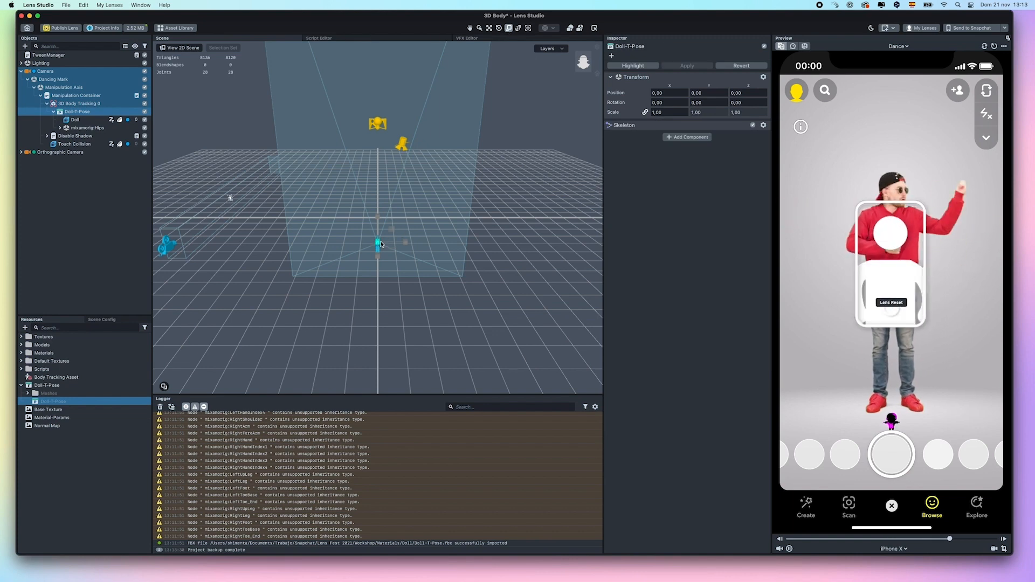
{"action": "left_click_drag", "start_coordinate": [378, 243], "coordinate": [389, 233]}
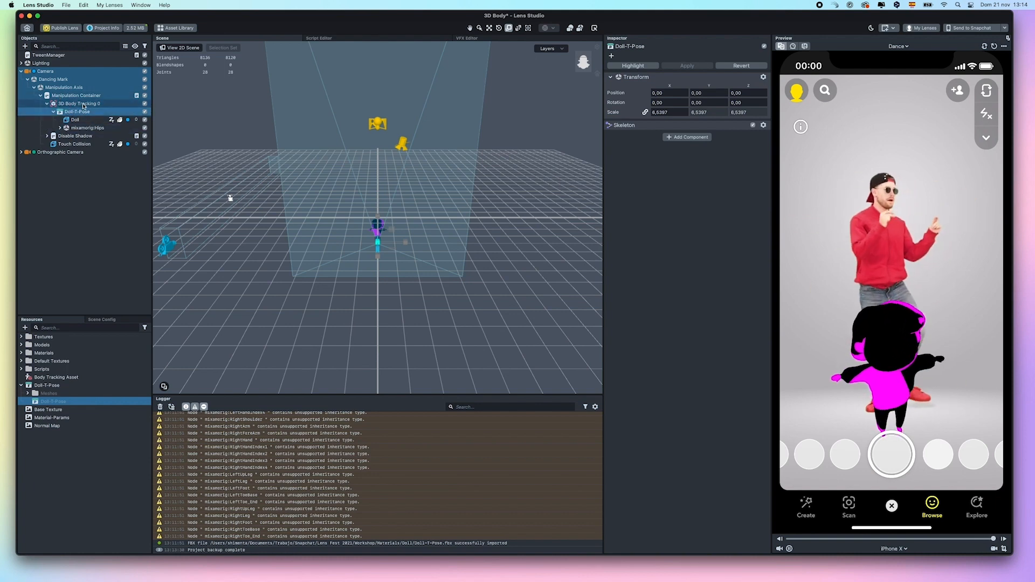
Match 3D Body Tracking 0's hierarchy to Doll-T-Pose, using mixamorig:Hips as the root
{"action": "left_click", "coordinate": [83, 105]}
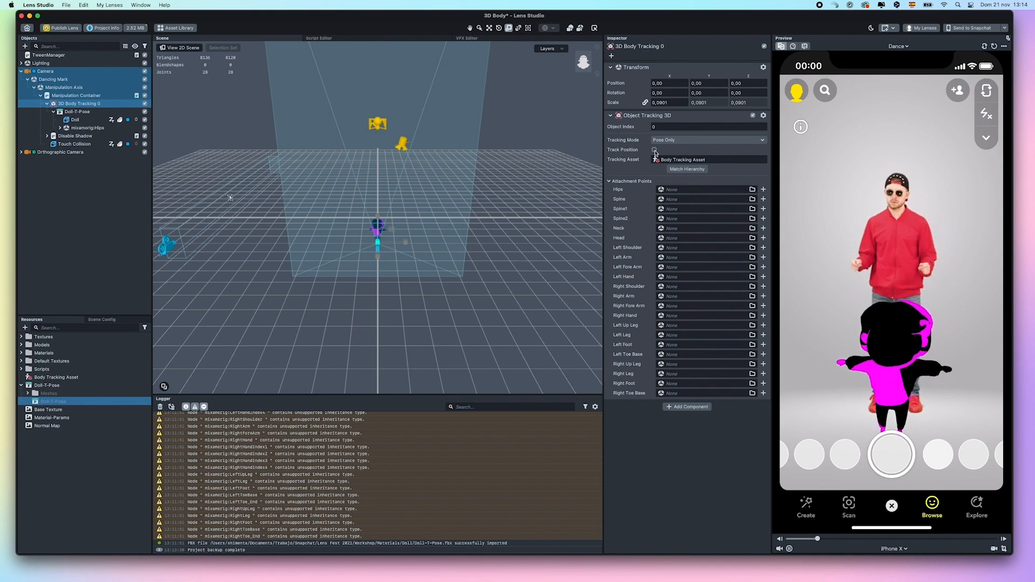
{"action": "left_click", "coordinate": [695, 173]}
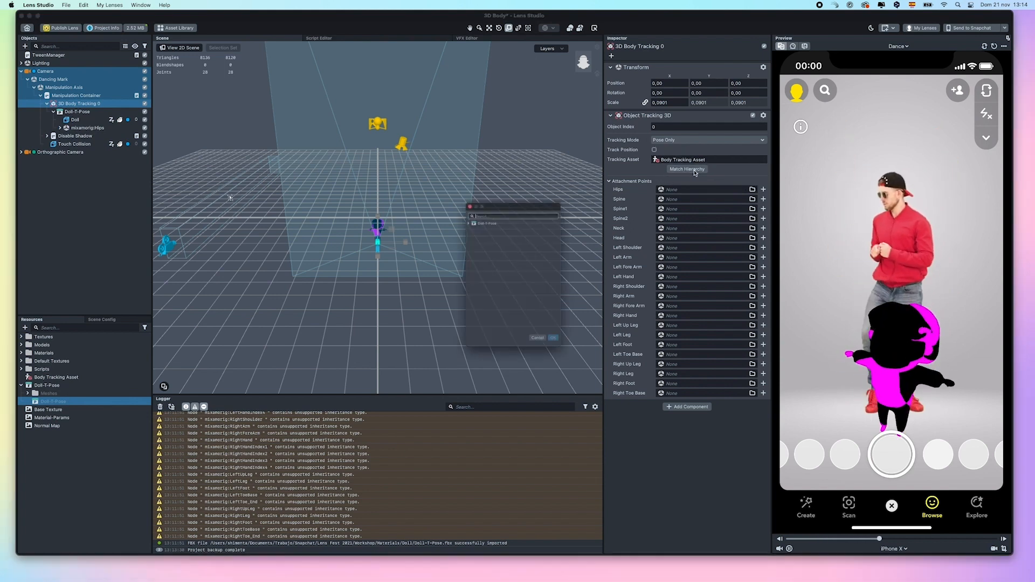
{"action": "left_click", "coordinate": [453, 205]}
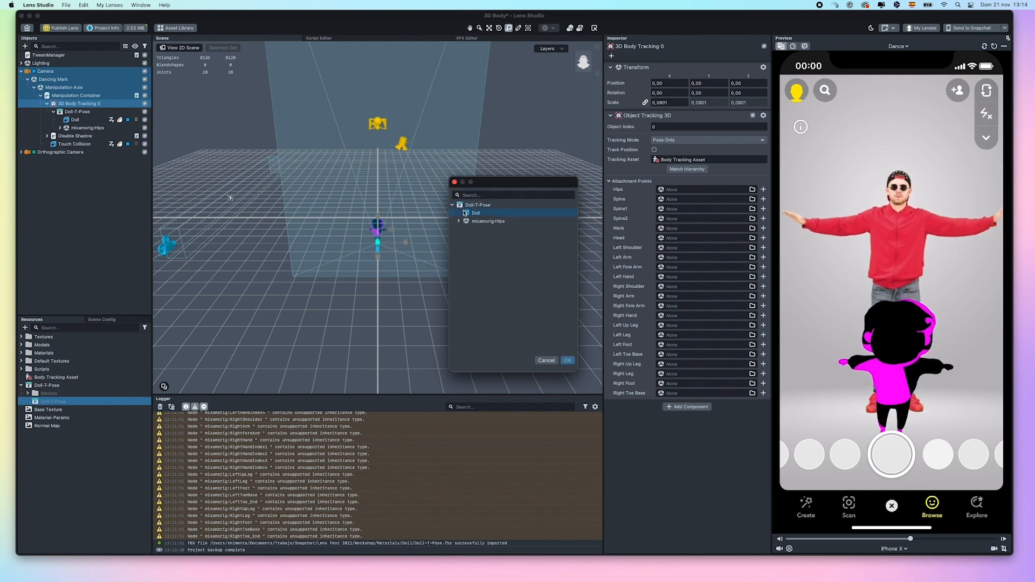
{"action": "left_click", "coordinate": [488, 221]}
{"action": "left_click", "coordinate": [500, 223]}
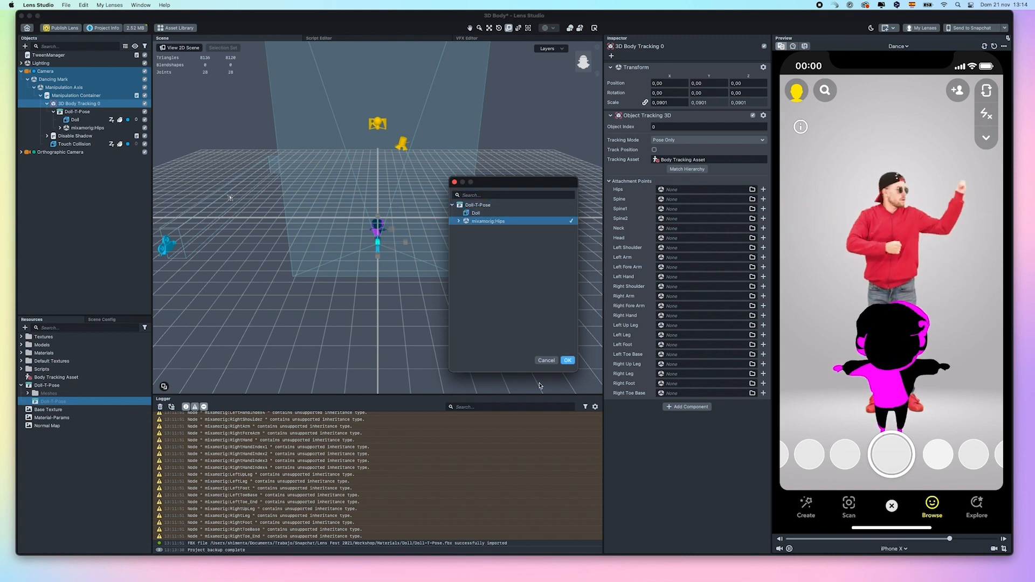
{"action": "left_click", "coordinate": [567, 361]}
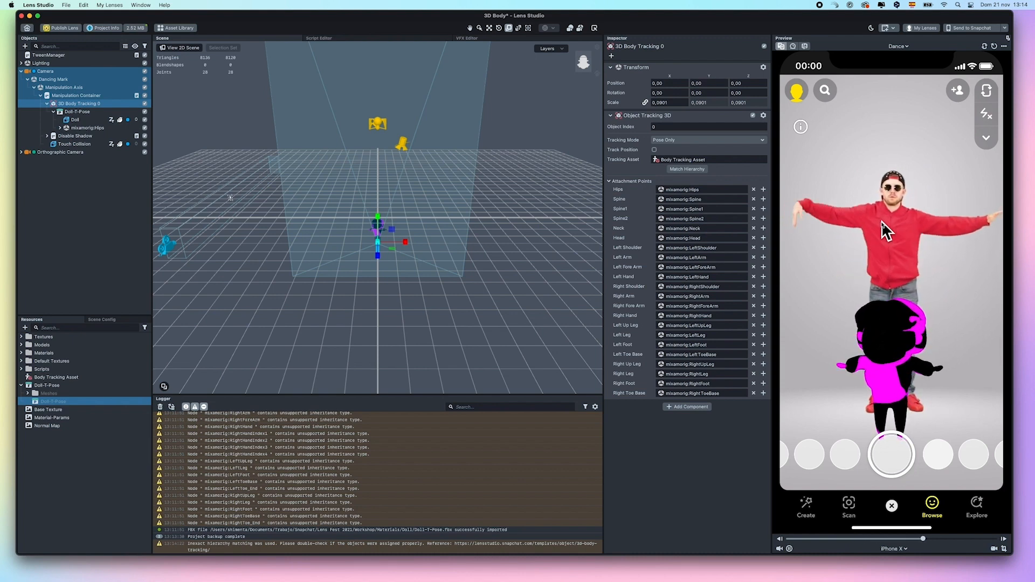
Create a new PBR material and assign it to the Doll mesh
{"action": "left_click", "coordinate": [25, 327]}
{"action": "left_click", "coordinate": [79, 351]}
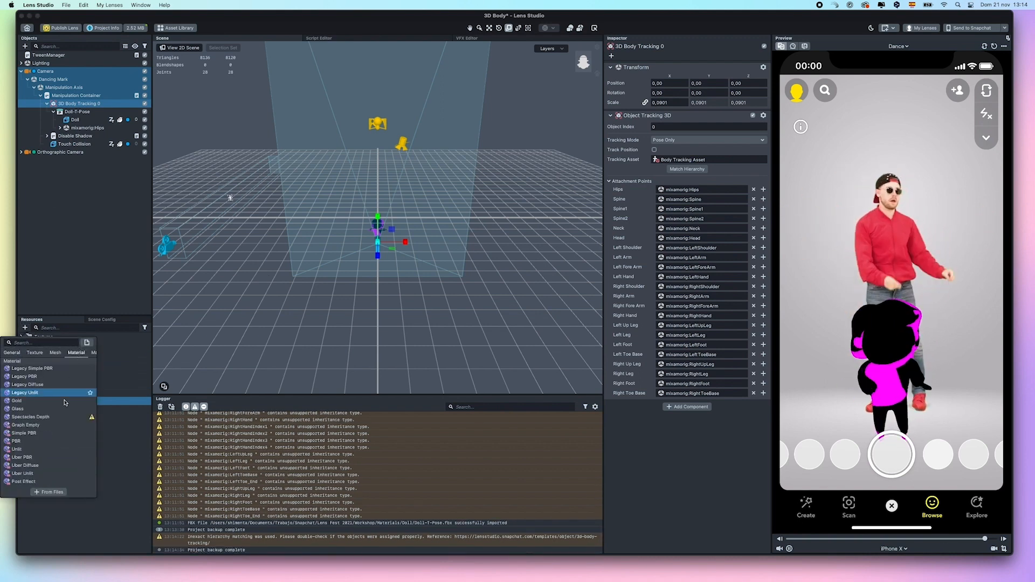
{"action": "left_click", "coordinate": [66, 441]}
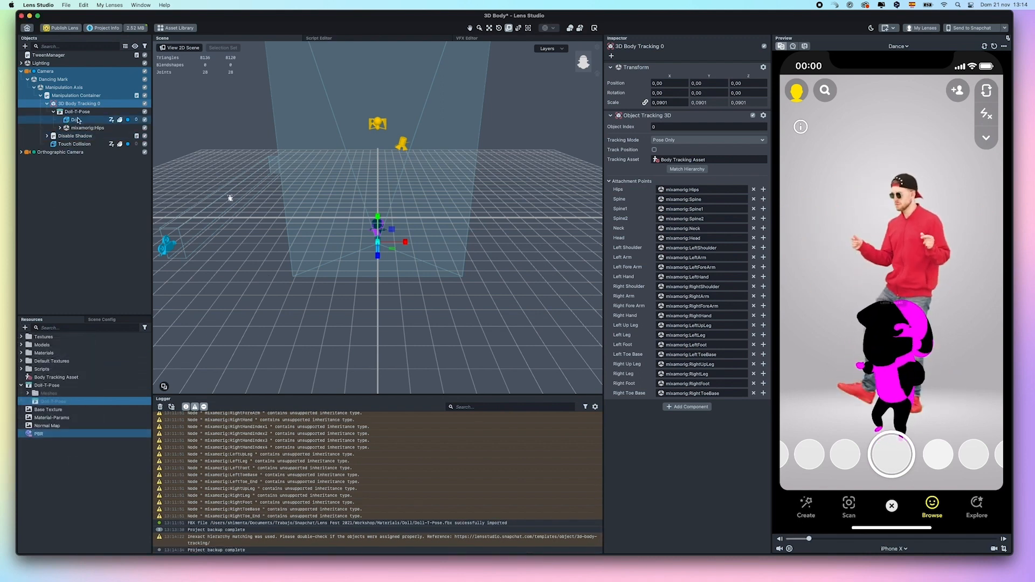
{"action": "left_click", "coordinate": [74, 119]}
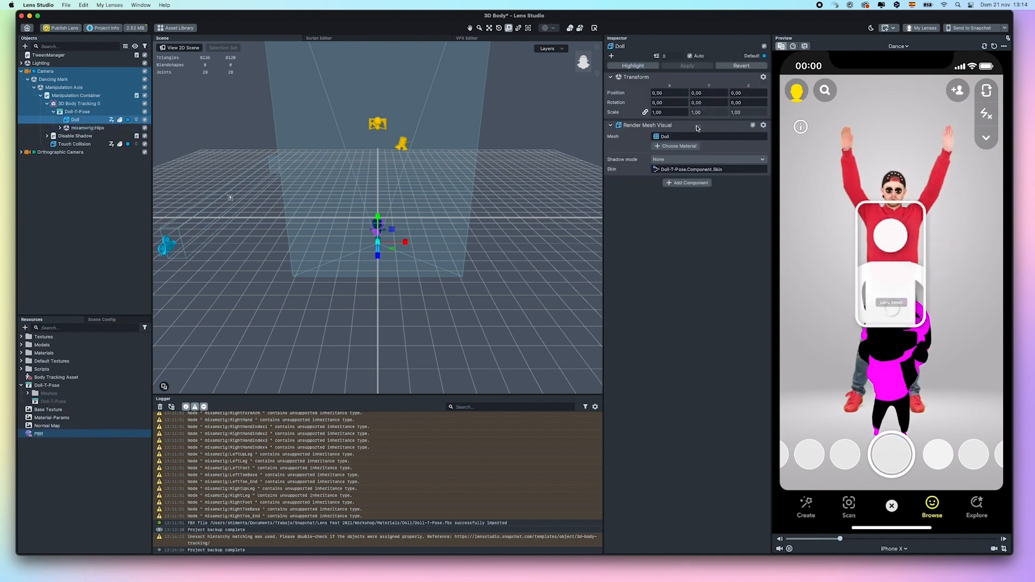
{"action": "left_click", "coordinate": [678, 146]}
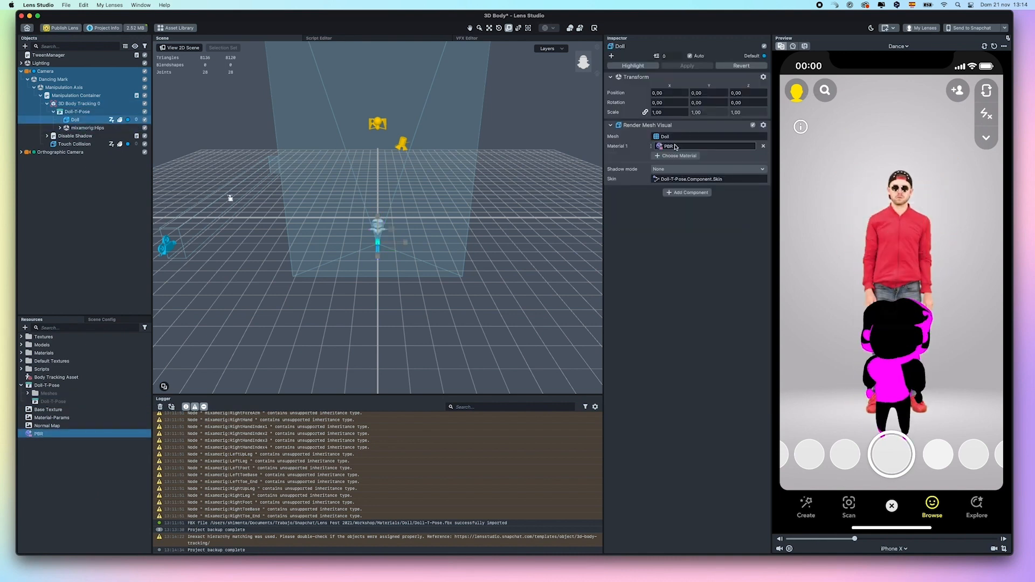
Plug Base Texture, Normal Map and Material-Params into the PBR material's texture slots
{"action": "left_click", "coordinate": [43, 432]}
{"action": "left_click_drag", "start_coordinate": [682, 227], "coordinate": [695, 195]}
{"action": "left_click_drag", "start_coordinate": [43, 426], "coordinate": [695, 214]}
{"action": "left_click_drag", "start_coordinate": [61, 420], "coordinate": [698, 224]}
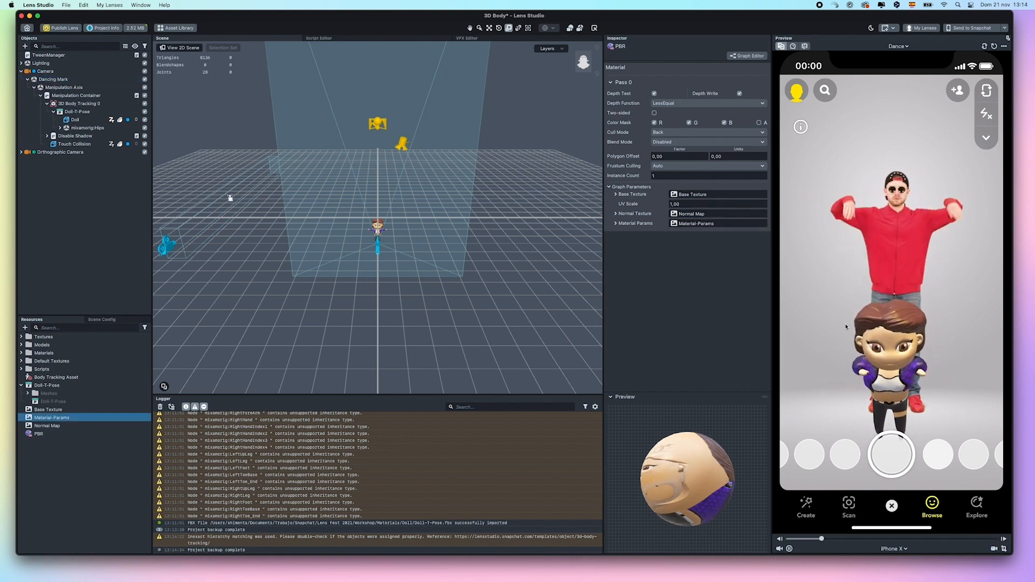
Move Doll-T-Pose left to X -71,7104
{"action": "left_click", "coordinate": [76, 112]}
{"action": "key", "text": "w"}
{"action": "left_click_drag", "start_coordinate": [402, 247], "coordinate": [394, 245]}
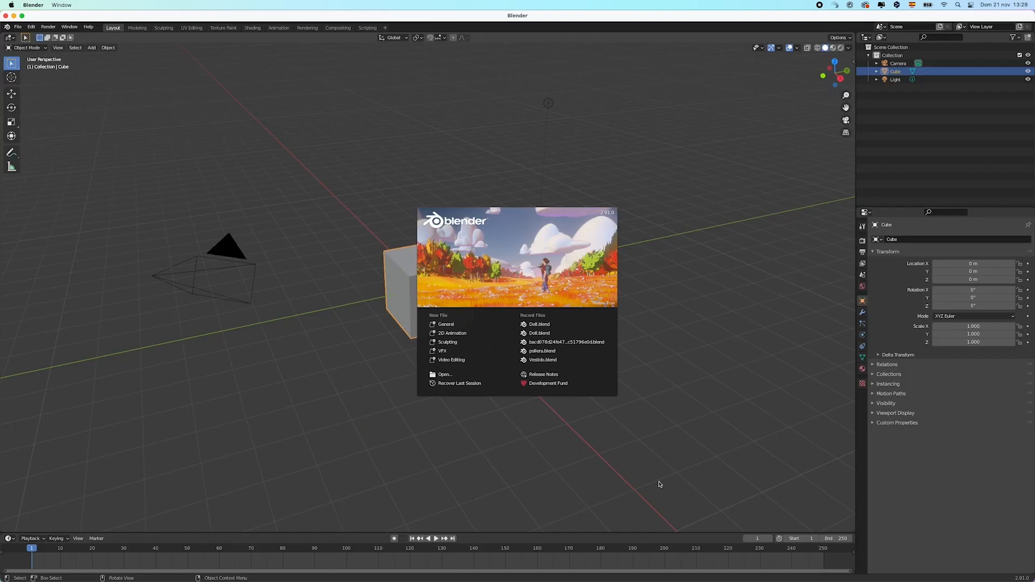
Import Body_Mesh_A_Pose.fbx from Downloads/3D_Body_Mesh_and_UV 2 into the Blender scene
{"action": "left_click", "coordinate": [681, 257]}
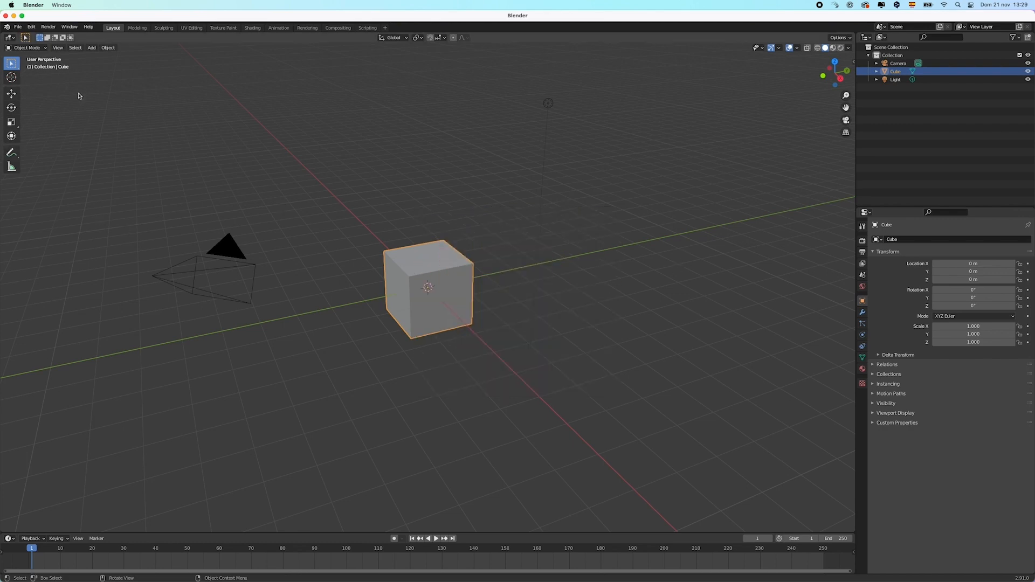
{"action": "left_click", "coordinate": [18, 26]}
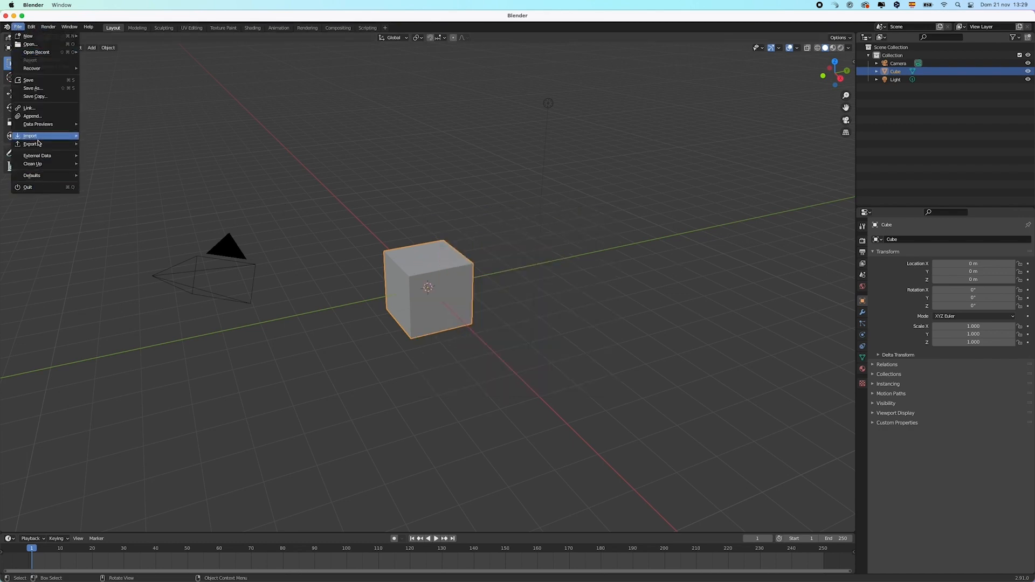
{"action": "mouse_move", "coordinate": [35, 142]}
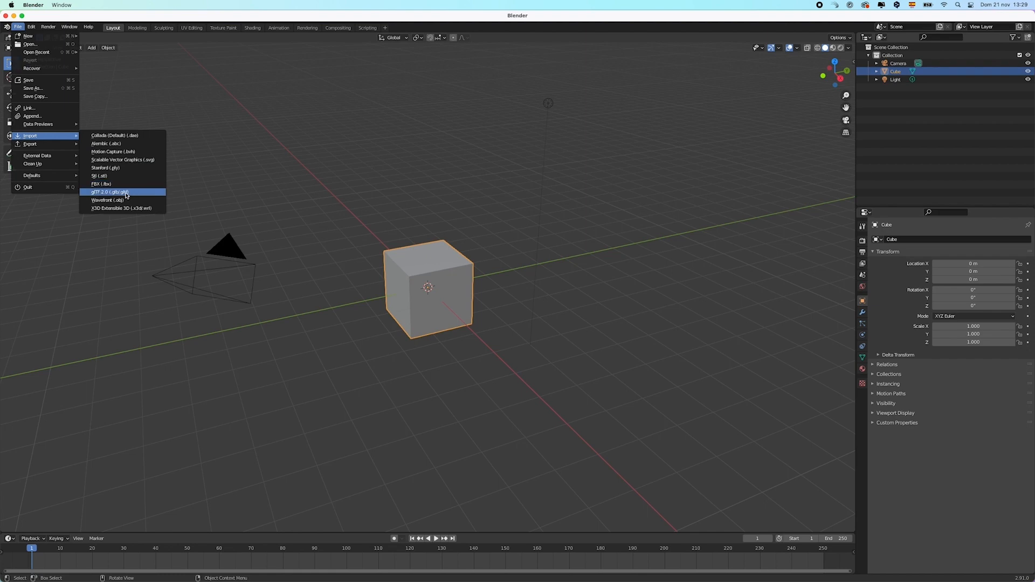
{"action": "left_click", "coordinate": [134, 184]}
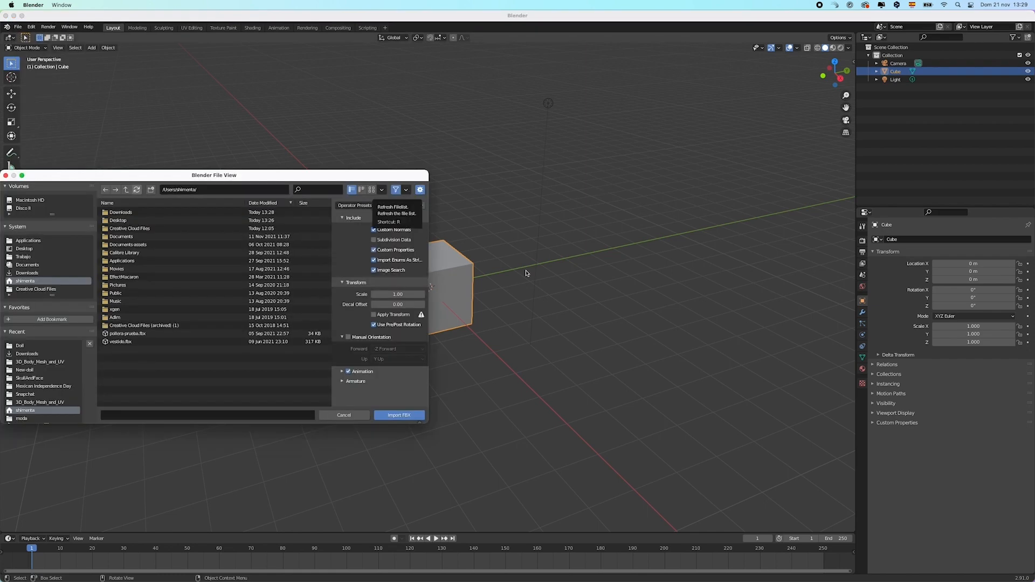
{"action": "left_click", "coordinate": [37, 274]}
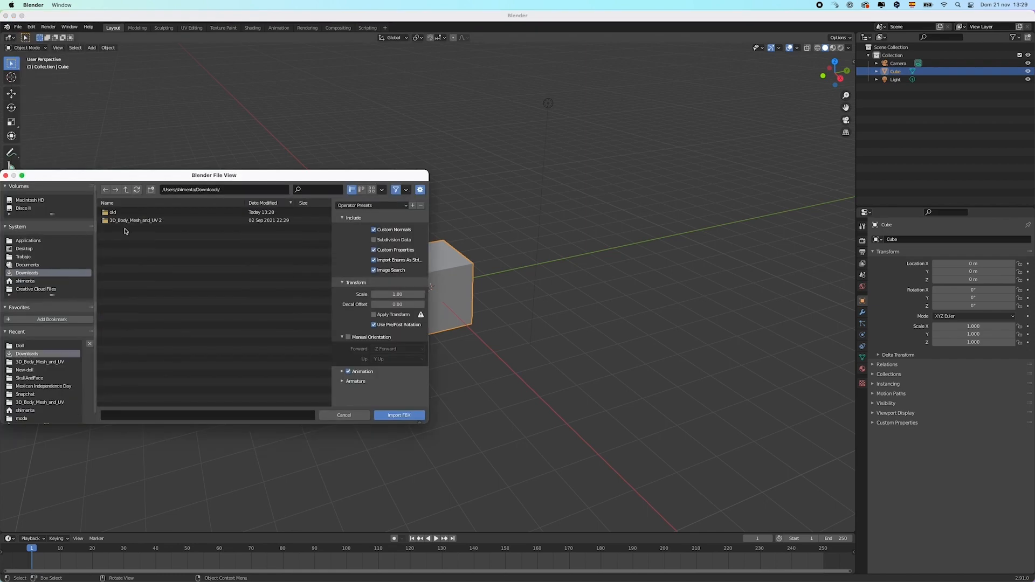
{"action": "left_click", "coordinate": [133, 221]}
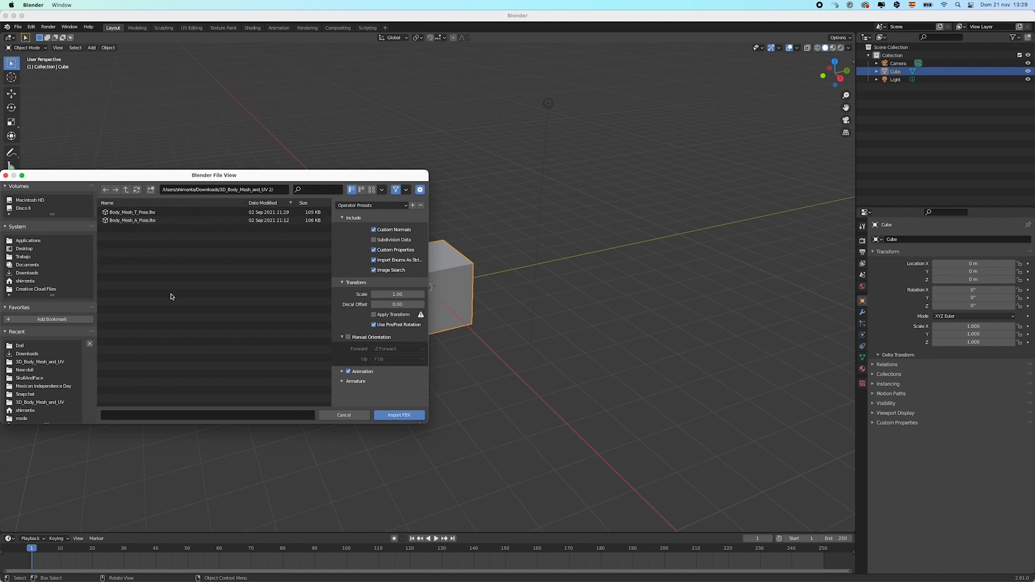
{"action": "left_click", "coordinate": [141, 222]}
{"action": "left_click", "coordinate": [399, 417]}
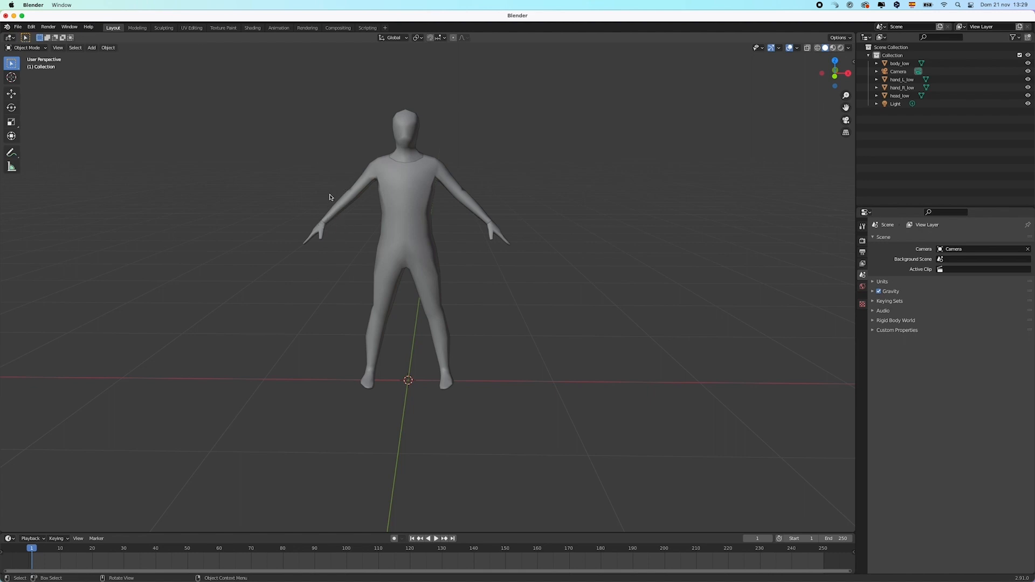
Name the body copy 'Hode', enable X symmetry and inflate its sleeves and torso
{"action": "middle_click_drag", "start_coordinate": [598, 268], "coordinate": [483, 294]}
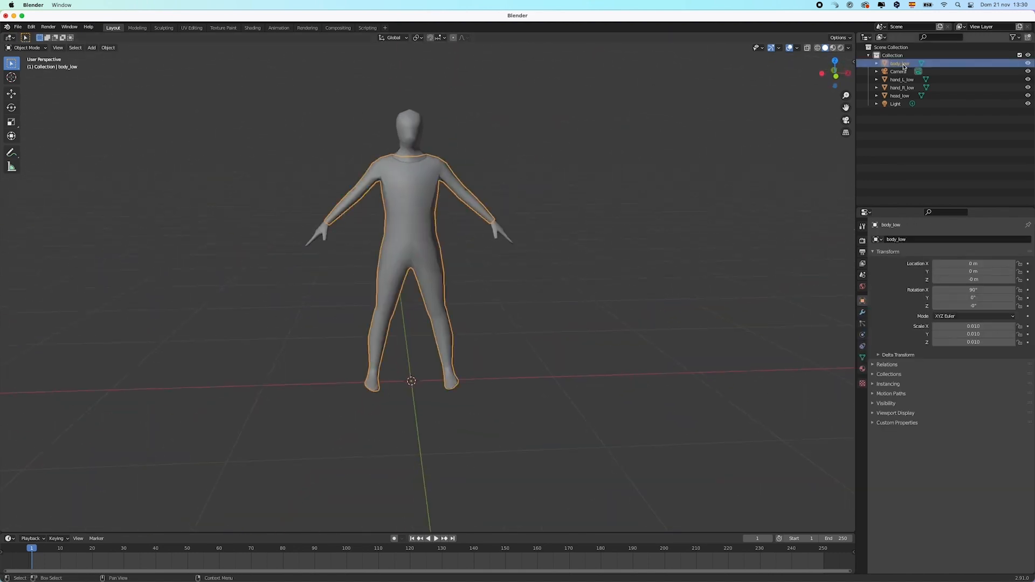
{"action": "type", "text": "Hode"}
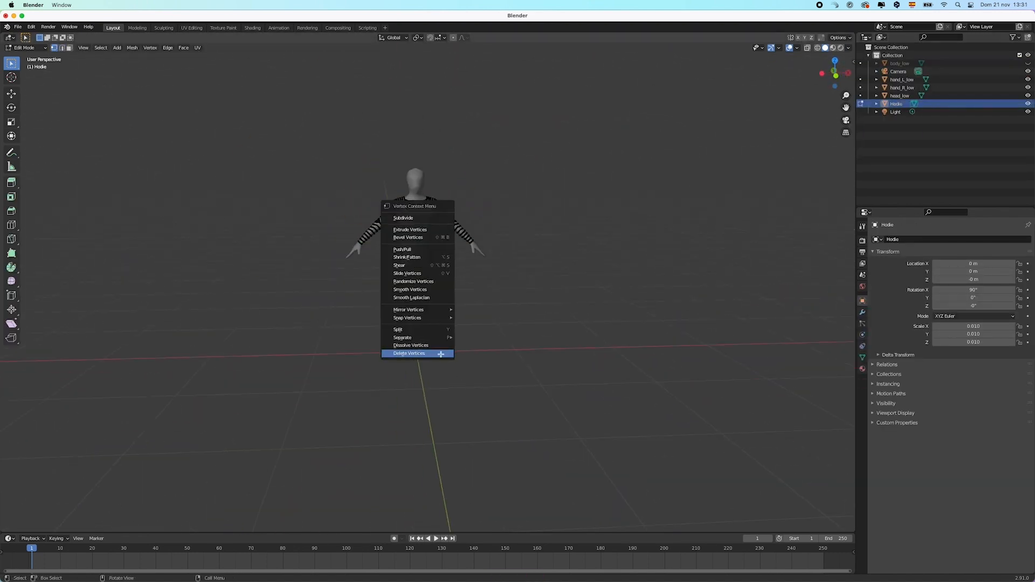
{"action": "left_click", "coordinate": [734, 38]}
{"action": "left_click_drag", "start_coordinate": [496, 293], "coordinate": [515, 310]}
{"action": "mouse_move", "coordinate": [514, 309]}
{"action": "middle_mouse_down"}
{"action": "mouse_move", "coordinate": [619, 210]}
{"action": "mouse_move", "coordinate": [462, 415]}
{"action": "mouse_move", "coordinate": [508, 295]}
{"action": "middle_mouse_up"}
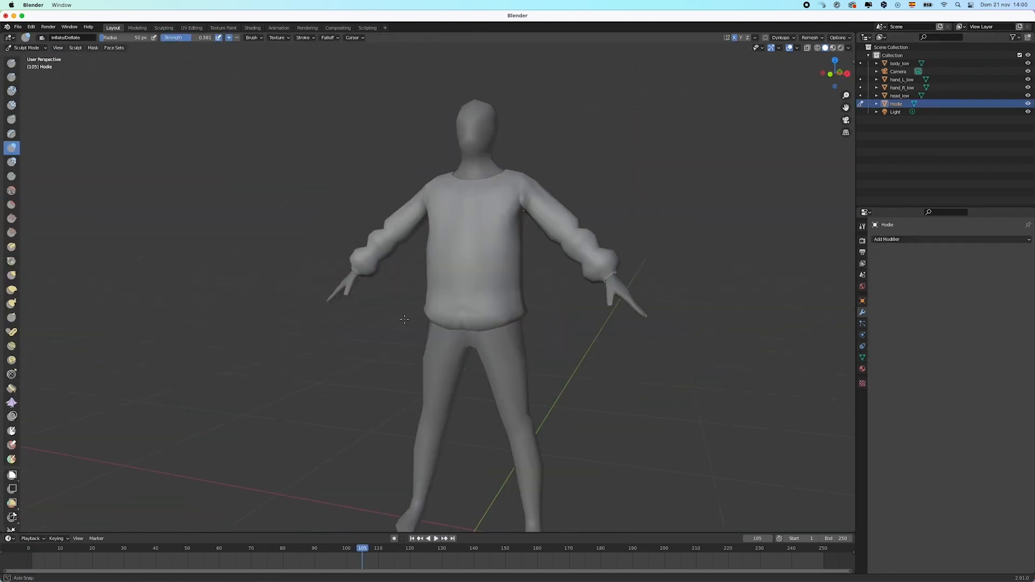
{"action": "mouse_move", "coordinate": [592, 324]}
{"action": "middle_mouse_down"}
{"action": "mouse_move", "coordinate": [648, 341]}
{"action": "mouse_move", "coordinate": [528, 329]}
{"action": "middle_mouse_up"}
Reshape the hoodie's chest and surface with the Grab and Crease brushes
{"action": "key", "text": "g"}
{"action": "mouse_move", "coordinate": [717, 307]}
{"action": "middle_mouse_down"}
{"action": "mouse_move", "coordinate": [608, 303]}
{"action": "mouse_move", "coordinate": [755, 291]}
{"action": "middle_mouse_up"}
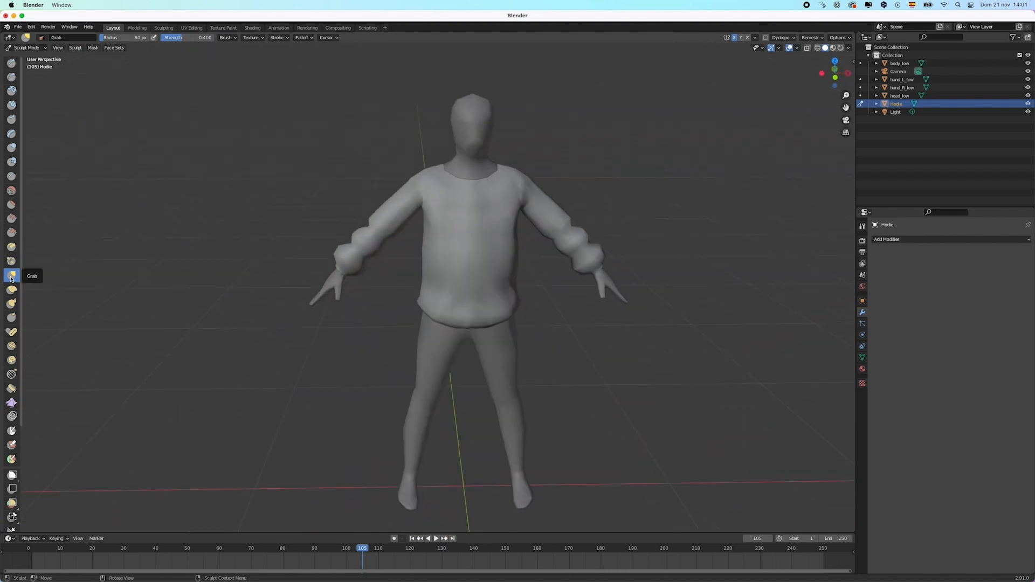
{"action": "key", "text": "shift+c"}
{"action": "left_click_drag", "start_coordinate": [457, 205], "coordinate": [492, 209]}
{"action": "key", "text": "super+z"}
{"action": "mouse_move", "coordinate": [498, 243]}
{"action": "middle_mouse_down"}
{"action": "mouse_move", "coordinate": [431, 264]}
{"action": "mouse_move", "coordinate": [498, 243]}
{"action": "middle_mouse_up"}
{"action": "left_click", "coordinate": [11, 134]}
{"action": "left_click", "coordinate": [11, 119]}
{"action": "scroll", "coordinate": [464, 243], "scroll_direction": "down", "scroll_amount": 2}
{"action": "mouse_move", "coordinate": [401, 237]}
{"action": "middle_mouse_down"}
{"action": "mouse_move", "coordinate": [434, 237]}
{"action": "mouse_move", "coordinate": [323, 242]}
{"action": "middle_mouse_up"}
Refine the hoodie's folds and flatten its surface with the Clay Thumb and Scrape brushes
{"action": "middle_click_drag", "start_coordinate": [451, 313], "coordinate": [334, 302]}
{"action": "left_click", "coordinate": [12, 148]}
{"action": "left_click", "coordinate": [11, 246]}
{"action": "left_click_drag", "start_coordinate": [439, 269], "coordinate": [454, 286]}
{"action": "mouse_move", "coordinate": [454, 323]}
{"action": "middle_mouse_down"}
{"action": "mouse_move", "coordinate": [629, 347]}
{"action": "mouse_move", "coordinate": [539, 289]}
{"action": "mouse_move", "coordinate": [539, 302]}
{"action": "middle_mouse_up"}
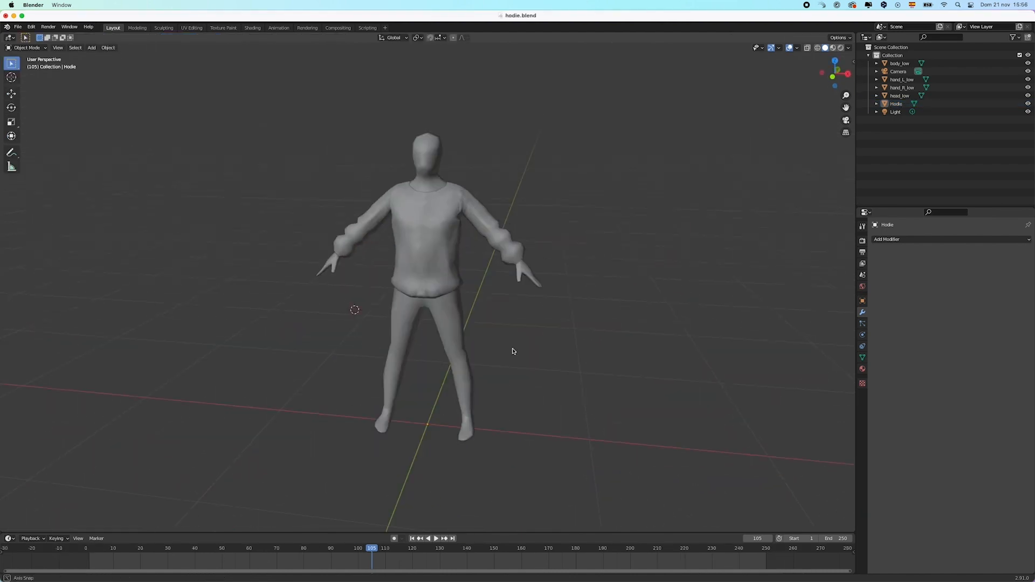
{"action": "mouse_move", "coordinate": [512, 351]}
{"action": "middle_mouse_down"}
{"action": "mouse_move", "coordinate": [553, 360]}
{"action": "mouse_move", "coordinate": [529, 360]}
{"action": "middle_mouse_up"}
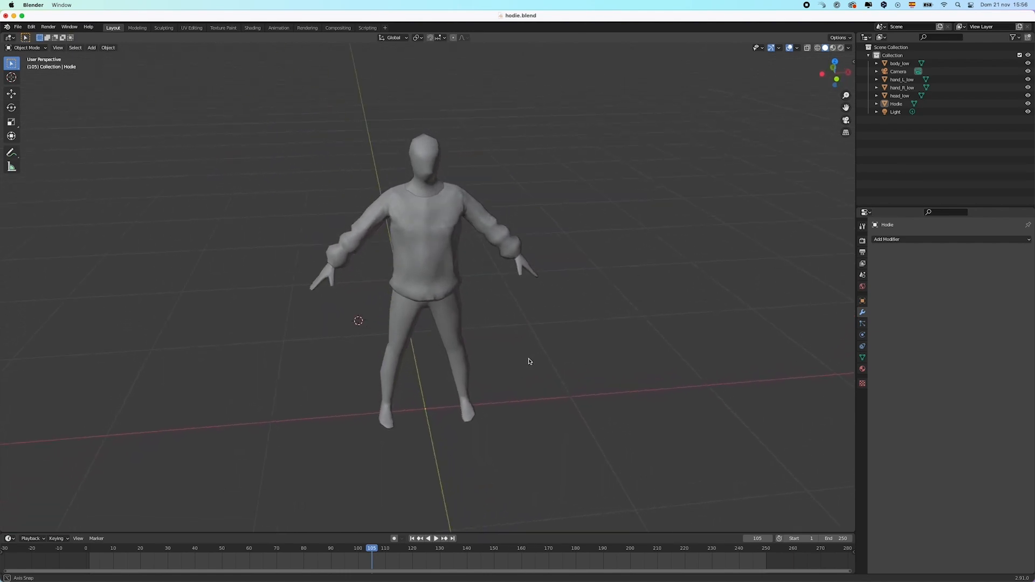
{"action": "key", "text": "super+Tab"}
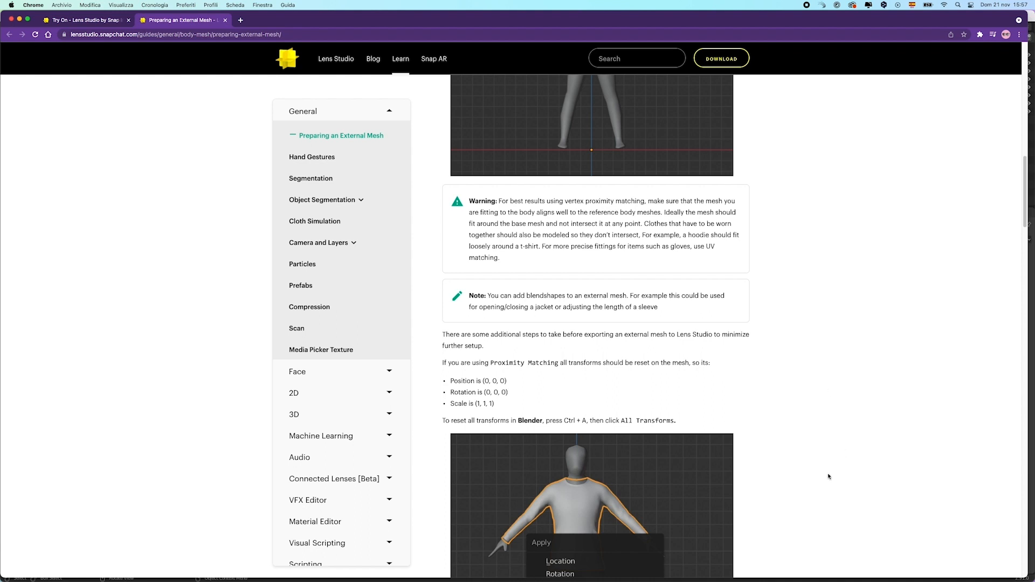
Read the external mesh guide down to Exporting The Mesh, then return to Blender
{"action": "scroll", "coordinate": [841, 471], "scroll_direction": "down", "scroll_amount": 1}
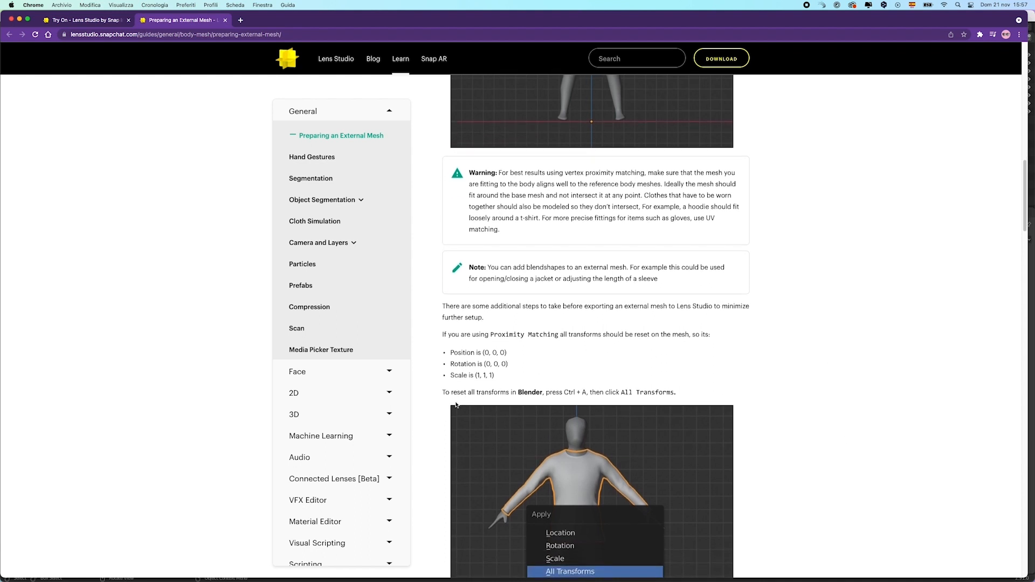
{"action": "scroll", "coordinate": [864, 474], "scroll_direction": "down", "scroll_amount": 4}
{"action": "scroll", "coordinate": [864, 475], "scroll_direction": "down", "scroll_amount": 1}
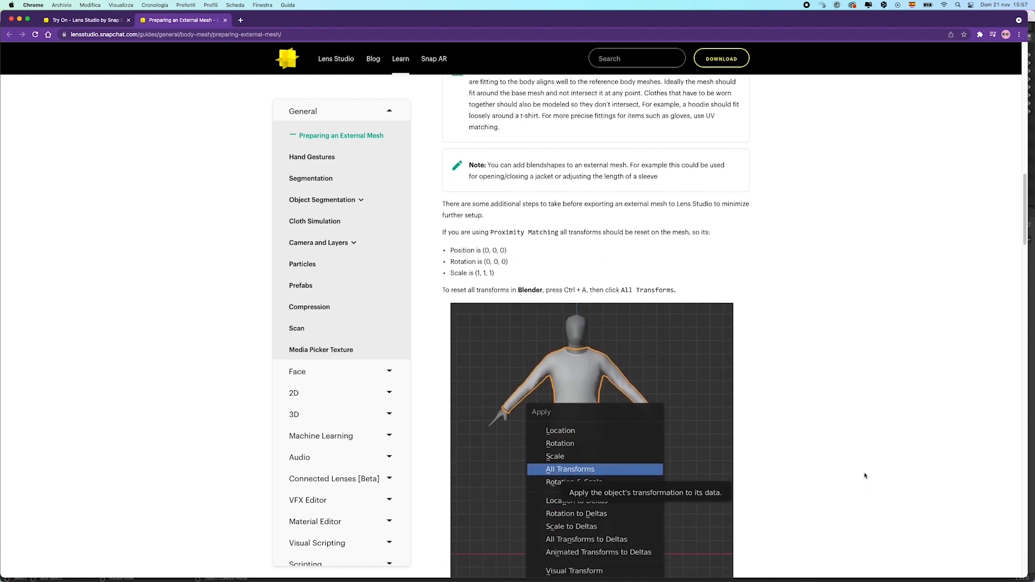
{"action": "scroll", "coordinate": [864, 475], "scroll_direction": "down", "scroll_amount": 8}
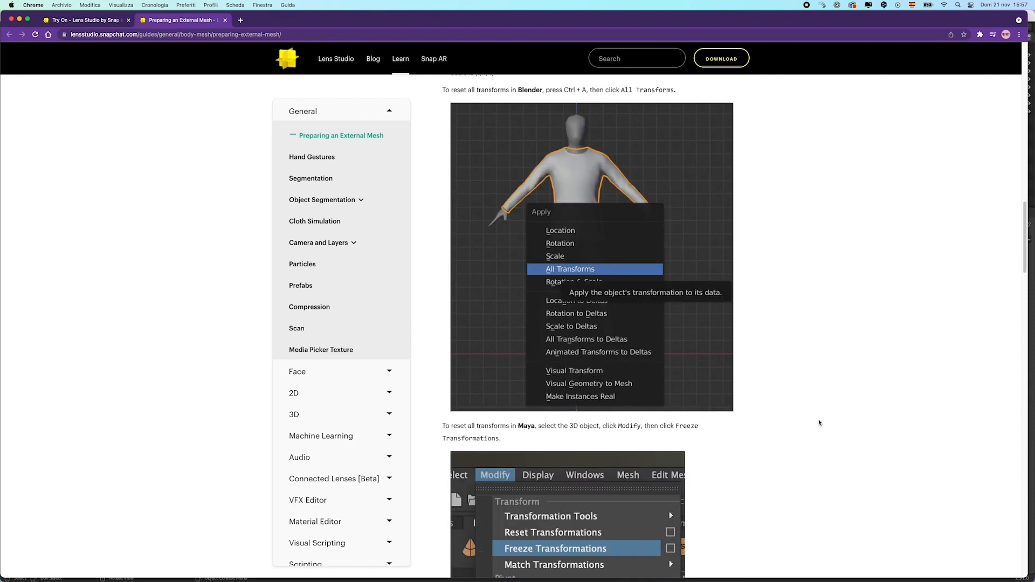
{"action": "scroll", "coordinate": [818, 423], "scroll_direction": "down", "scroll_amount": 12}
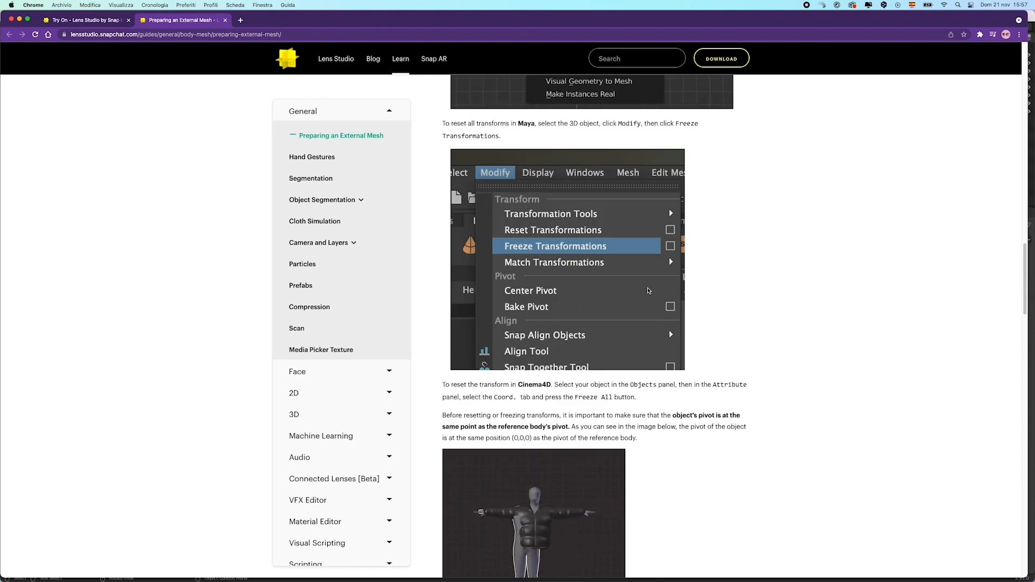
{"action": "scroll", "coordinate": [835, 351], "scroll_direction": "up", "scroll_amount": 5}
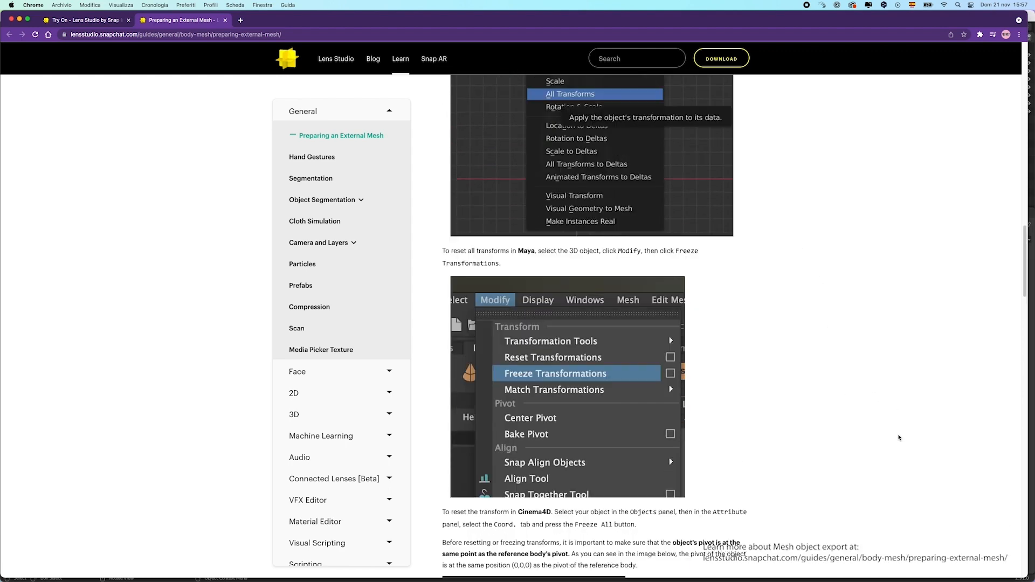
{"action": "scroll", "coordinate": [899, 438], "scroll_direction": "down", "scroll_amount": 8}
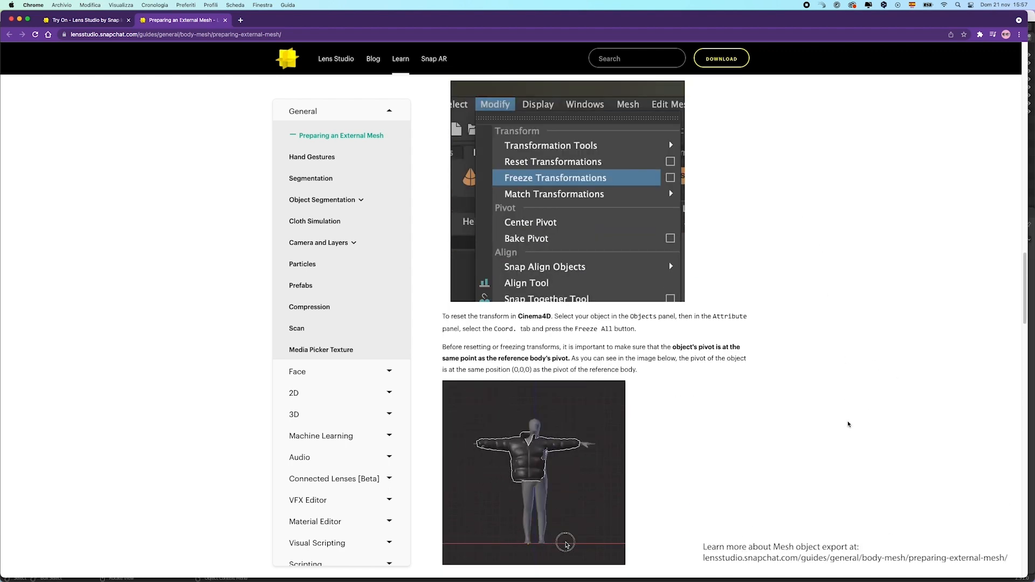
{"action": "scroll", "coordinate": [848, 424], "scroll_direction": "down", "scroll_amount": 1}
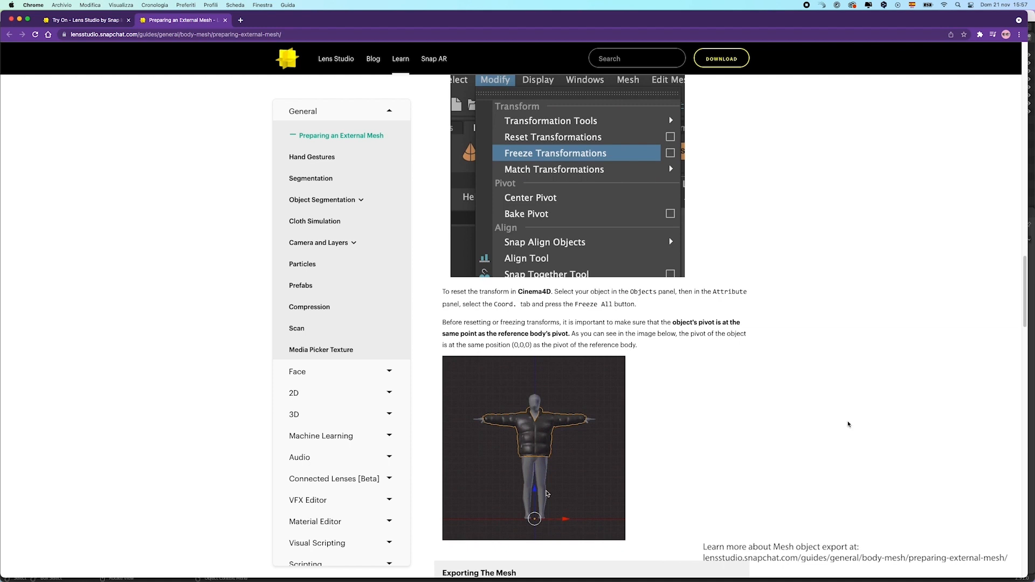
{"action": "scroll", "coordinate": [848, 423], "scroll_direction": "down", "scroll_amount": 1}
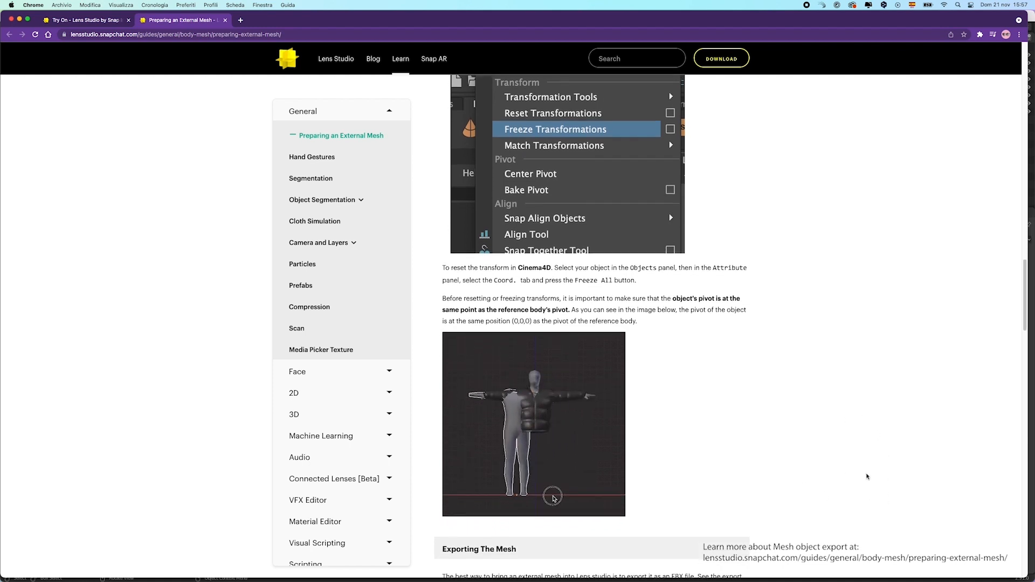
{"action": "scroll", "coordinate": [867, 477], "scroll_direction": "down", "scroll_amount": 4}
{"action": "mouse_move", "coordinate": [639, 571]}
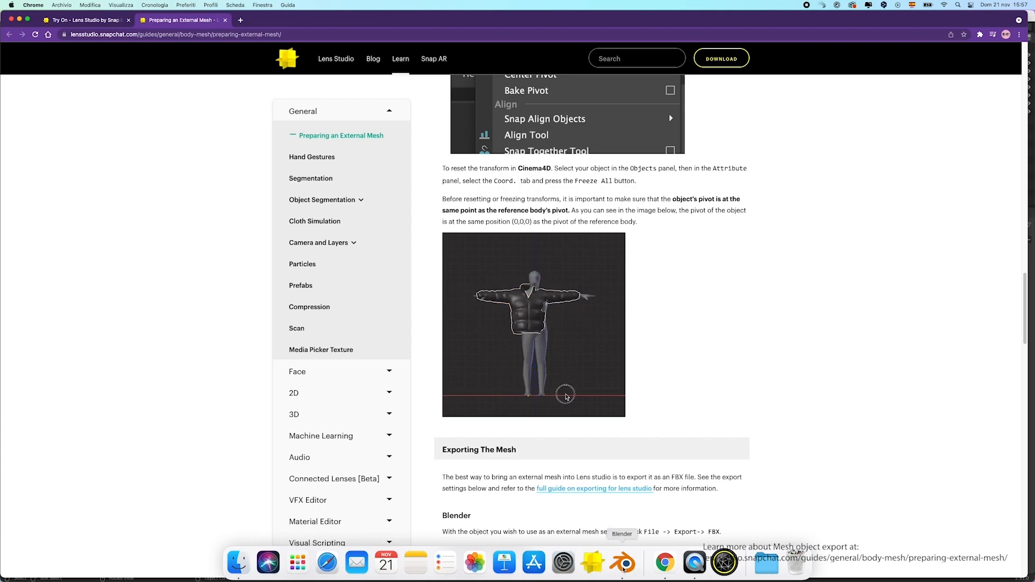
{"action": "left_click", "coordinate": [624, 563]}
Switch to Front Orthographic view and test-move body_low and Hodie along X, undoing both
{"action": "key", "text": "alt"}
{"action": "middle_click_drag", "start_coordinate": [612, 330], "coordinate": [642, 323], "text": "alt"}
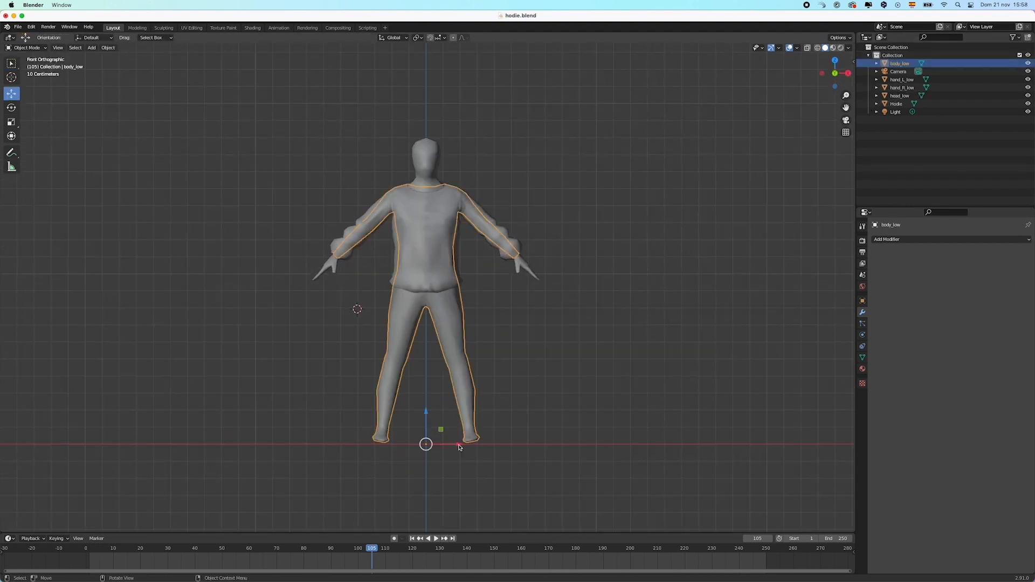
{"action": "left_click_drag", "start_coordinate": [459, 447], "coordinate": [520, 447]}
{"action": "key", "text": "ctrl+z"}
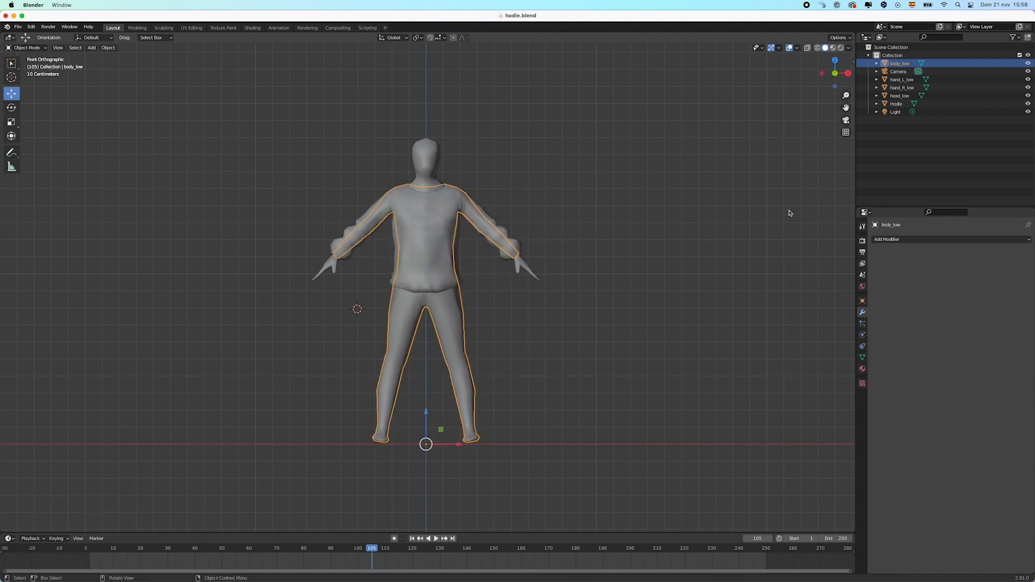
{"action": "left_click", "coordinate": [896, 103]}
{"action": "mouse_move", "coordinate": [459, 446]}
{"action": "left_mouse_down"}
{"action": "mouse_move", "coordinate": [512, 446]}
{"action": "mouse_move", "coordinate": [469, 446]}
{"action": "left_mouse_up"}
{"action": "key", "text": "ctrl+z"}
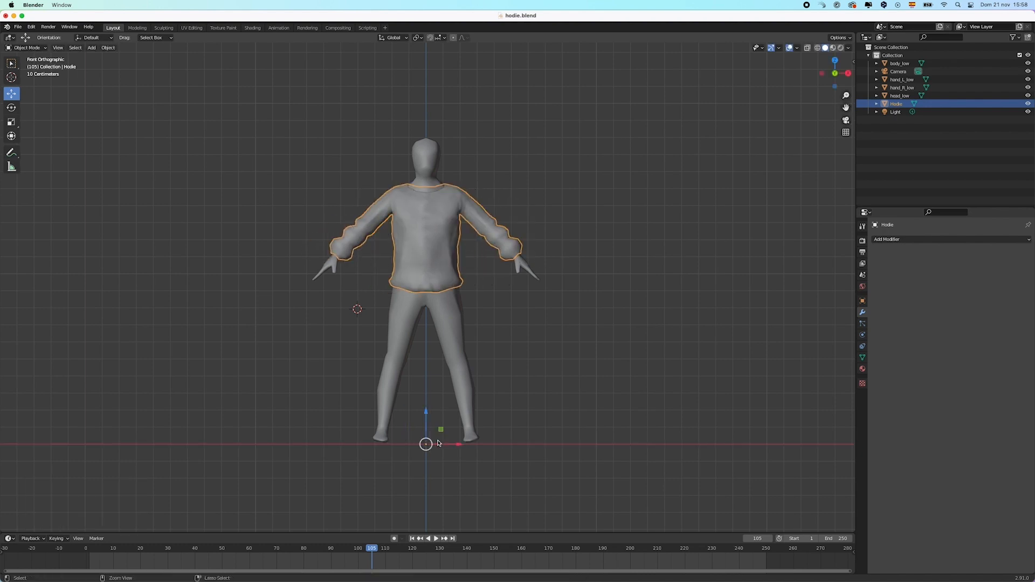
Export the selected Hodie mesh as FBX, to be saved as hodie-6.fbx
{"action": "left_click", "coordinate": [18, 27]}
{"action": "mouse_move", "coordinate": [45, 144]}
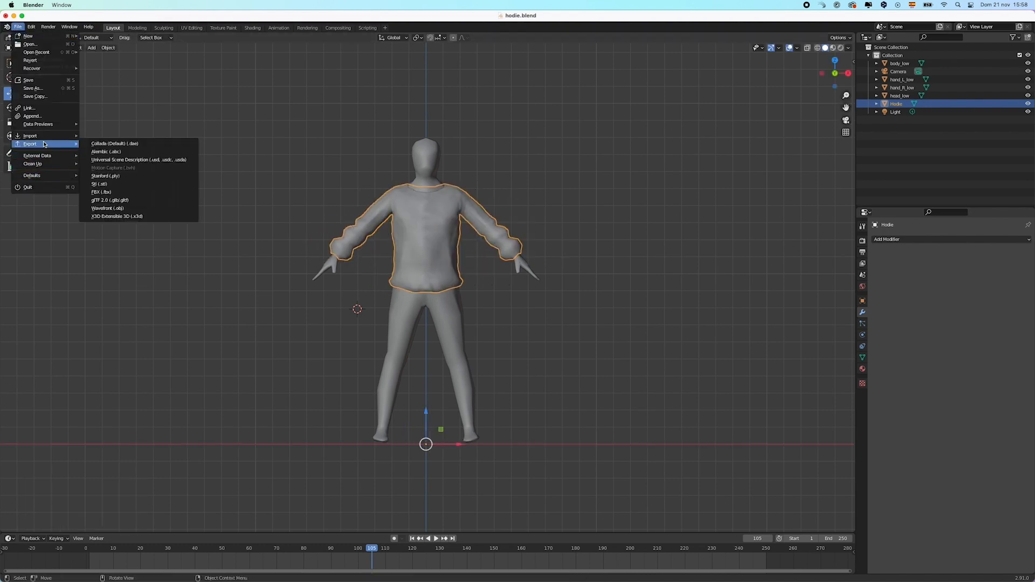
{"action": "left_click", "coordinate": [98, 194]}
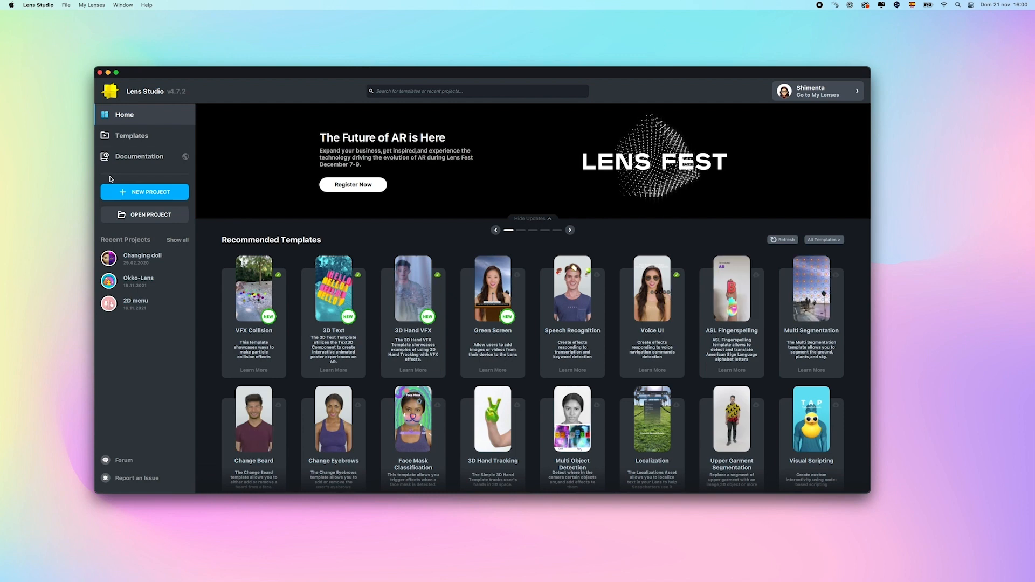
Start a new project and import Hodie.fbx into Resources with default FBX options
{"action": "left_click", "coordinate": [167, 189]}
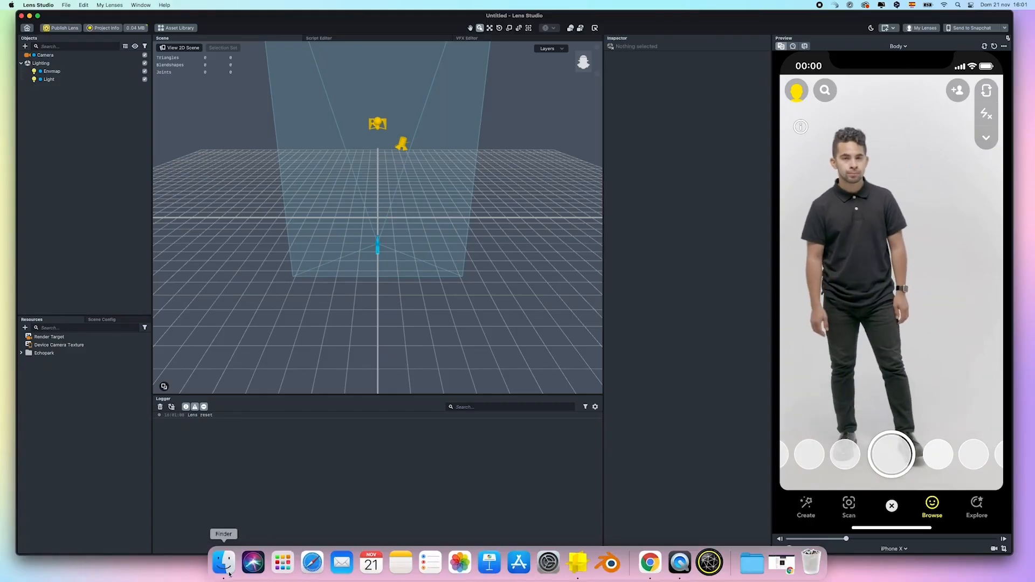
{"action": "left_click", "coordinate": [225, 562]}
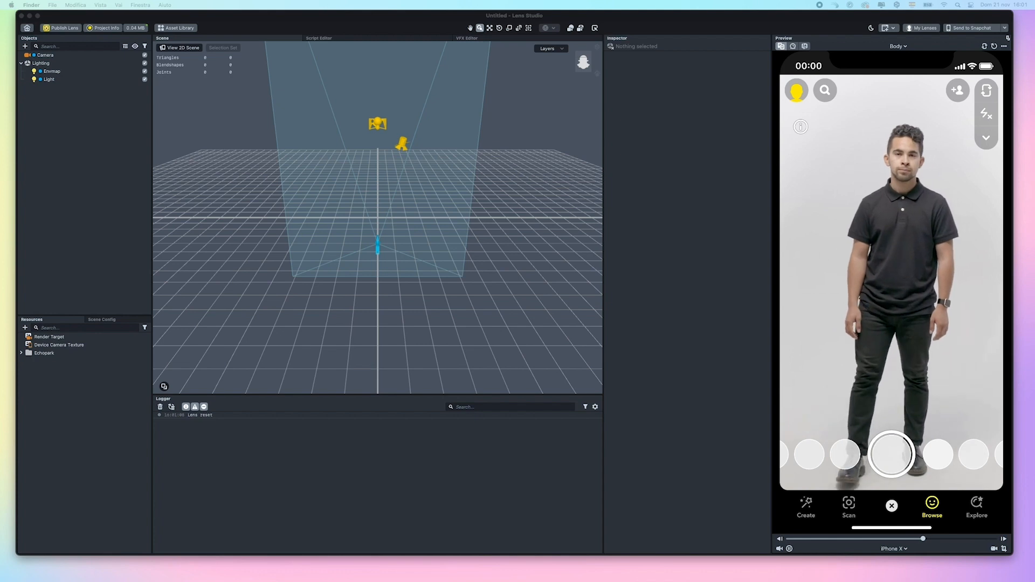
{"action": "left_click_drag", "start_coordinate": [125, 358], "coordinate": [87, 420]}
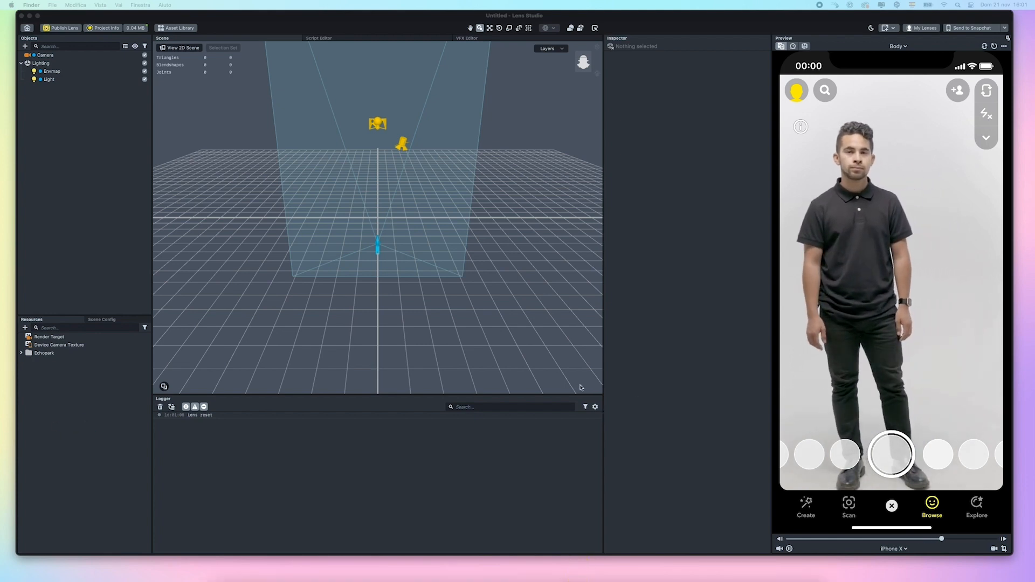
{"action": "left_click", "coordinate": [545, 349]}
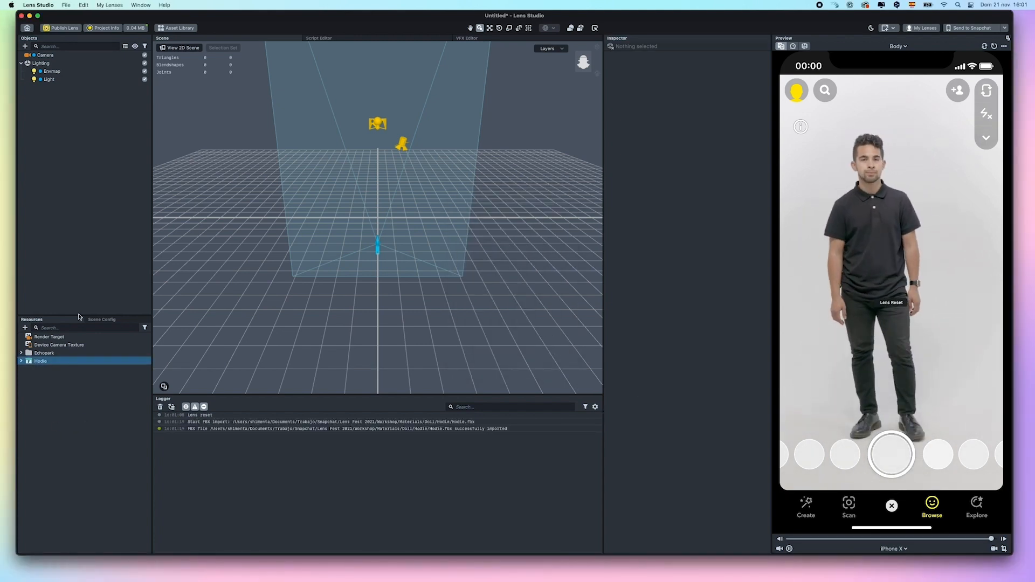
{"action": "left_click", "coordinate": [21, 360]}
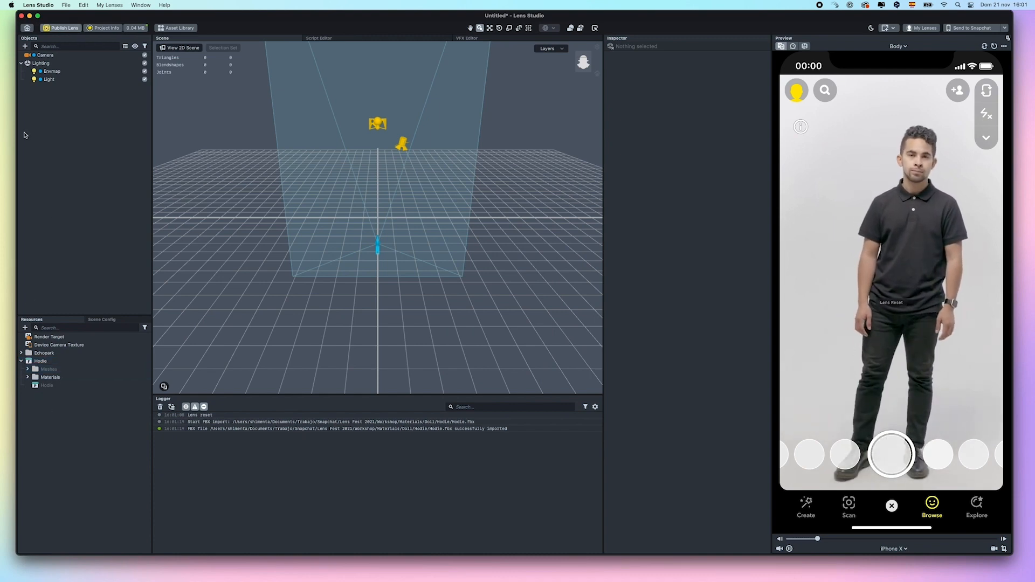
Add a Full Body Mesh to the scene, searching 'full' in the Objects list
{"action": "left_click", "coordinate": [25, 46]}
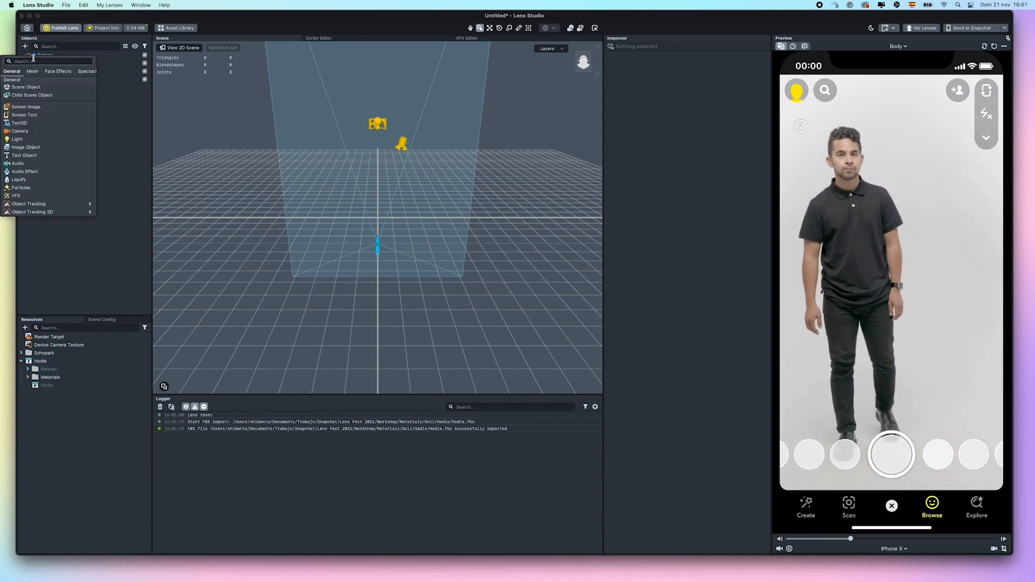
{"action": "type", "text": "full body"}
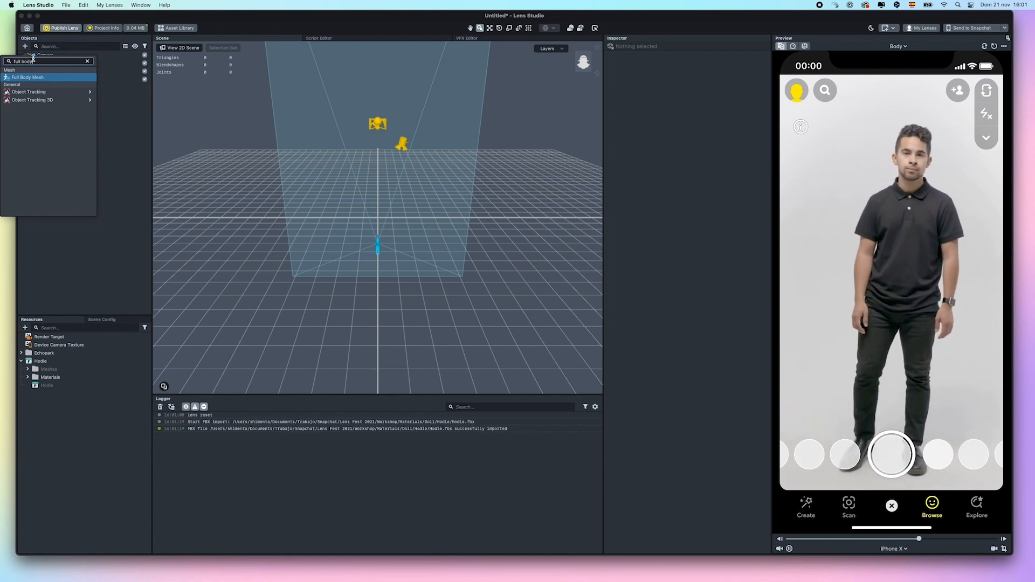
{"action": "left_click", "coordinate": [34, 78]}
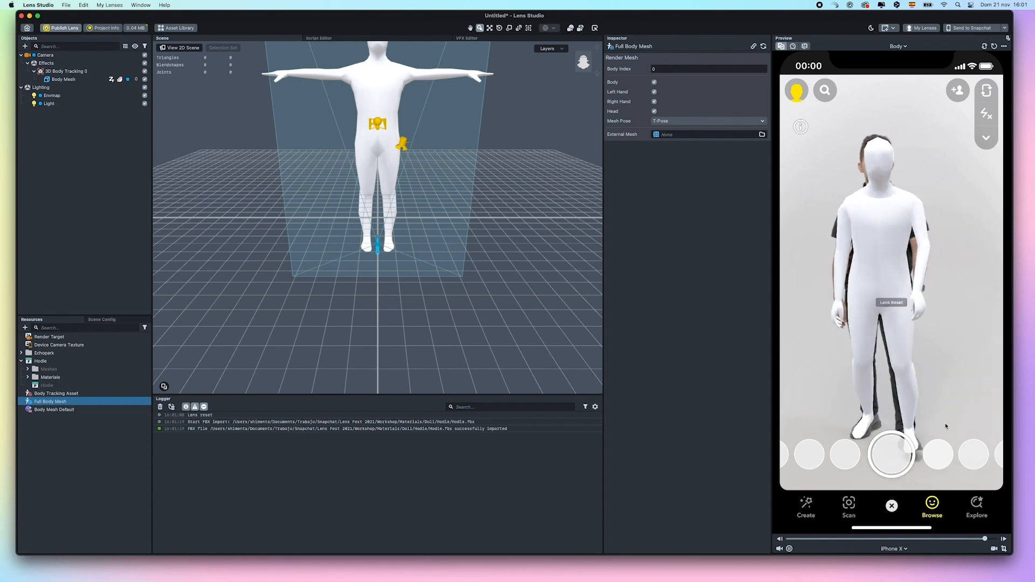
Make the Hodie mesh the Full Body Mesh's External Mesh and set Mesh Pose to A-Pose
{"action": "left_click", "coordinate": [42, 395], "text": "shift"}
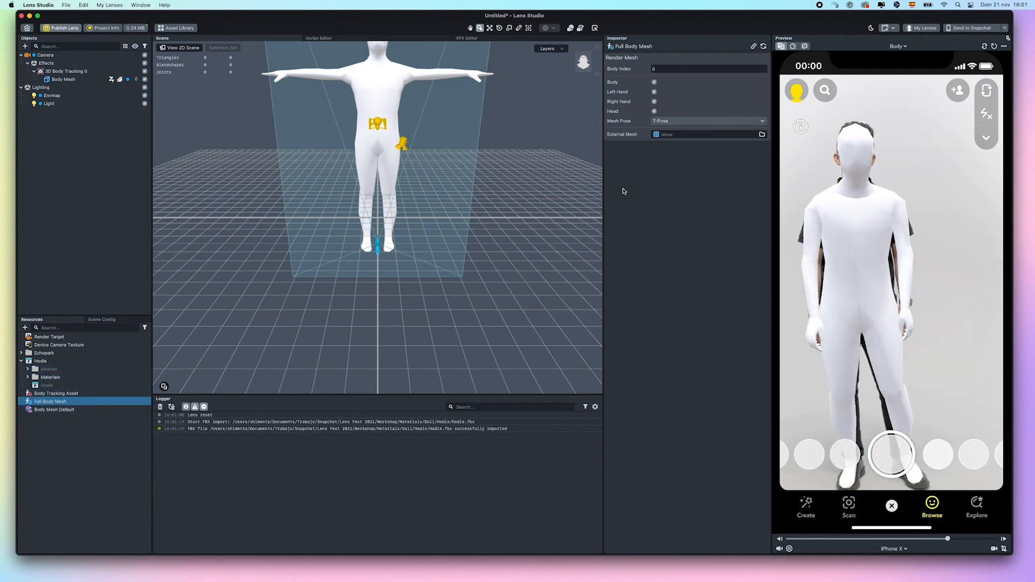
{"action": "left_click", "coordinate": [28, 371]}
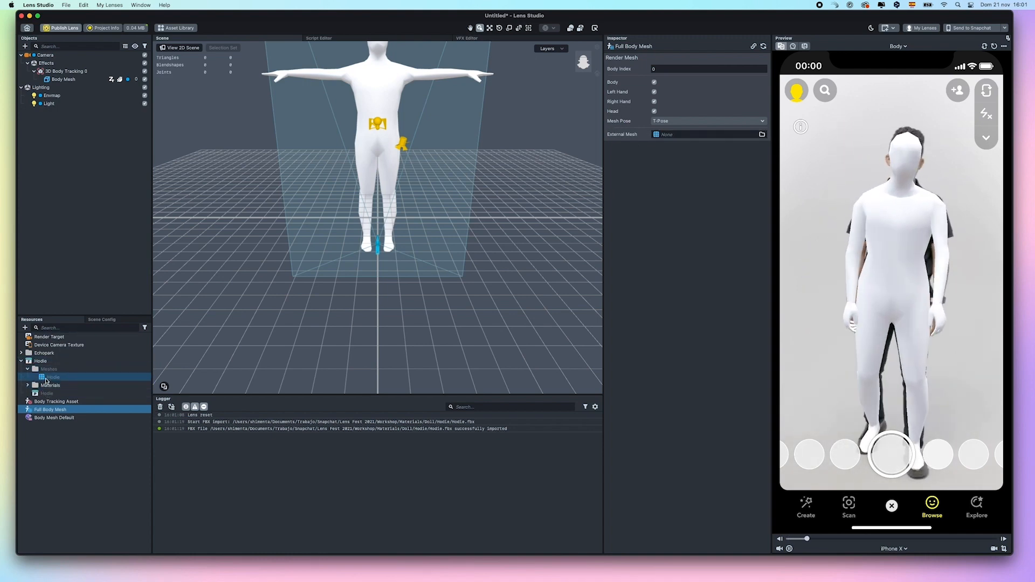
{"action": "left_click_drag", "start_coordinate": [52, 376], "coordinate": [584, 314]}
{"action": "left_click_drag", "start_coordinate": [698, 134], "coordinate": [698, 134]}
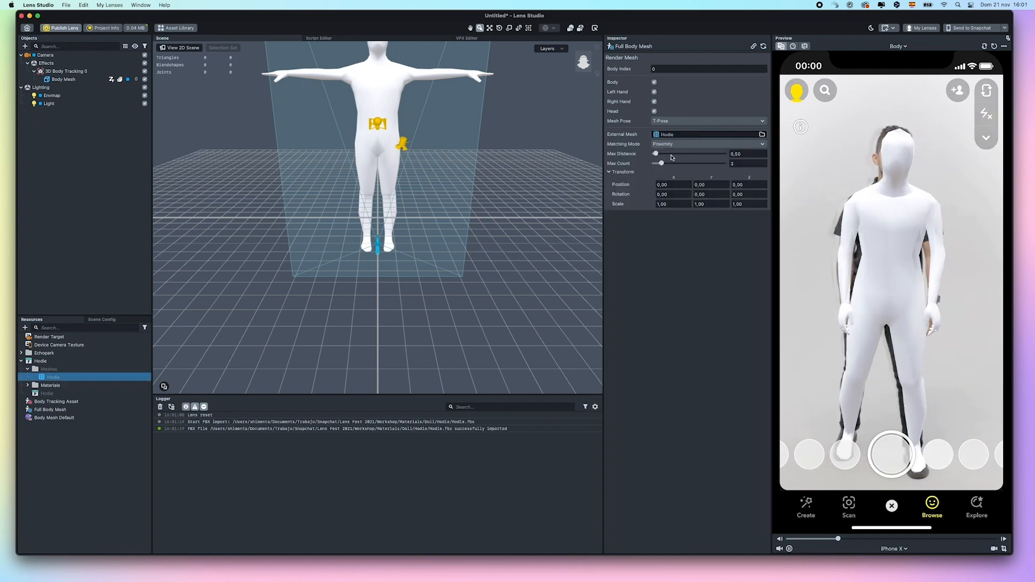
{"action": "left_click", "coordinate": [671, 121]}
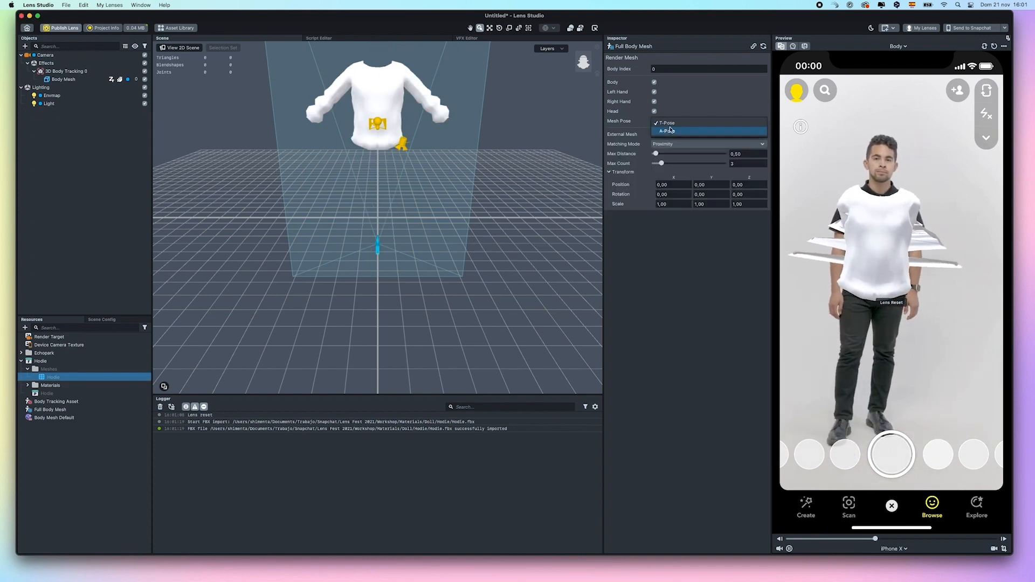
{"action": "left_click", "coordinate": [669, 133]}
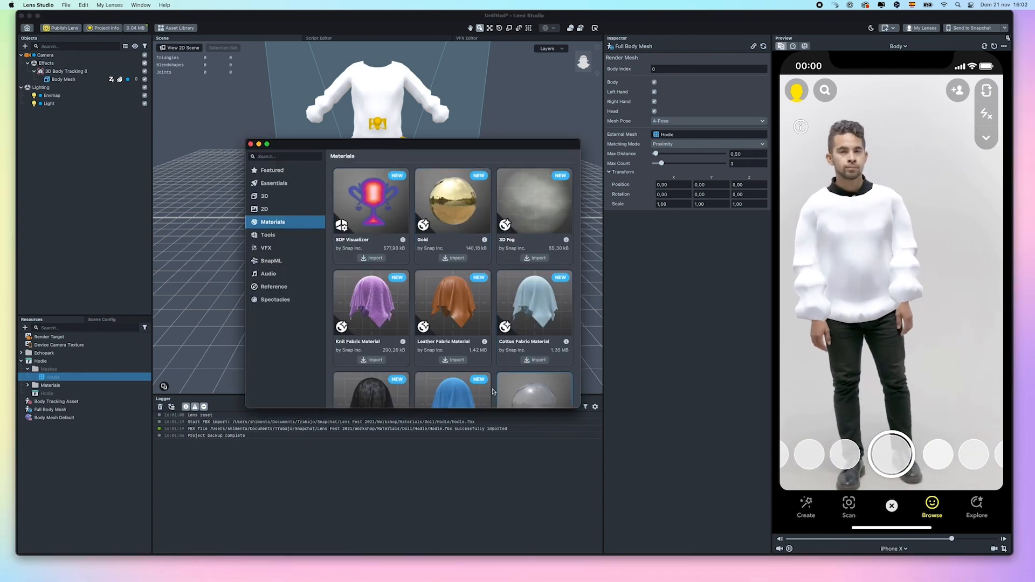
Import the Denim Fabric Material and apply Denim_Fabric to the Body Mesh hoodie
{"action": "scroll", "coordinate": [467, 379], "scroll_direction": "down", "scroll_amount": 1}
{"action": "left_click", "coordinate": [452, 389]}
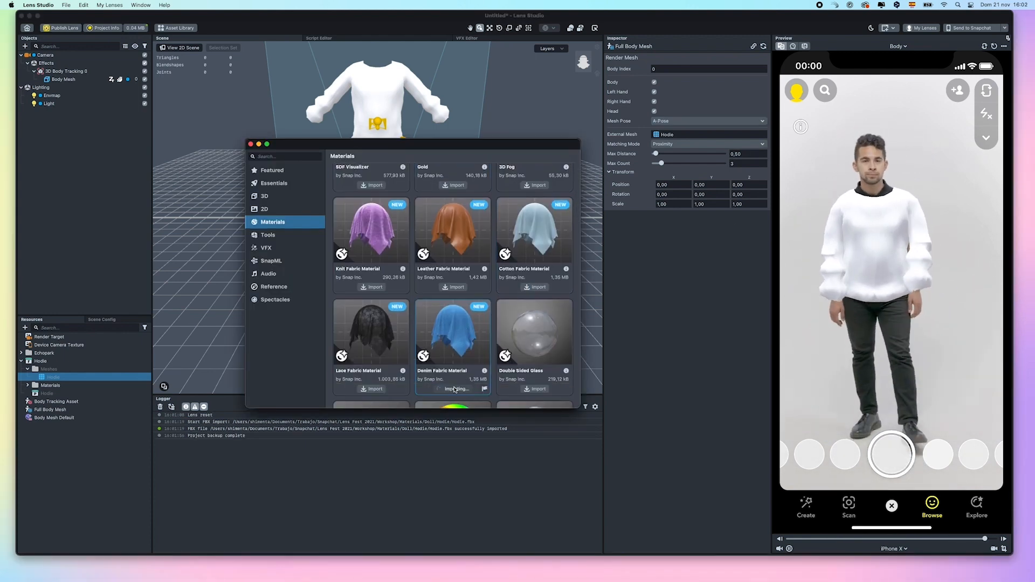
{"action": "left_click", "coordinate": [250, 144]}
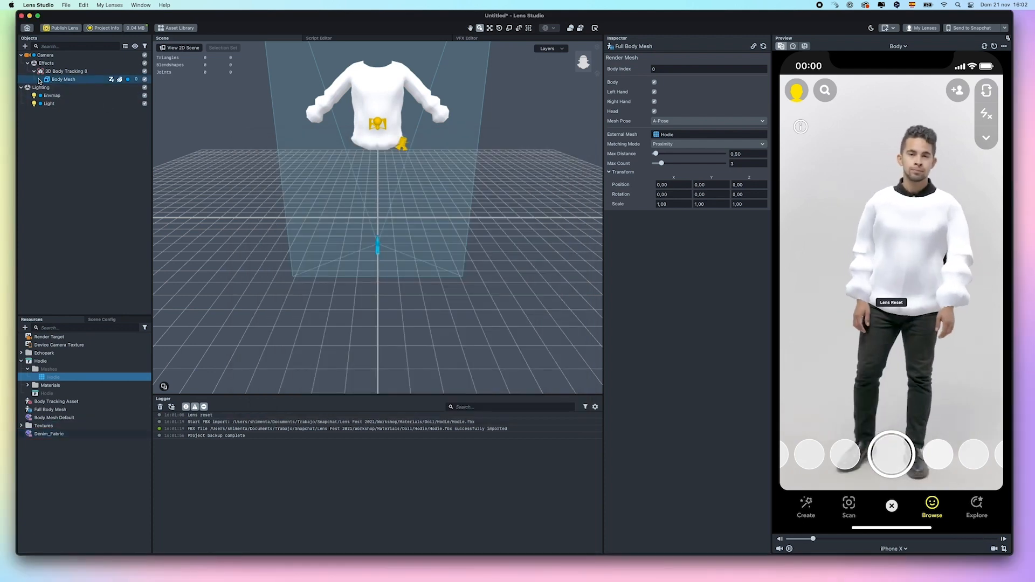
{"action": "left_click", "coordinate": [67, 78]}
{"action": "left_click_drag", "start_coordinate": [47, 434], "coordinate": [677, 137]}
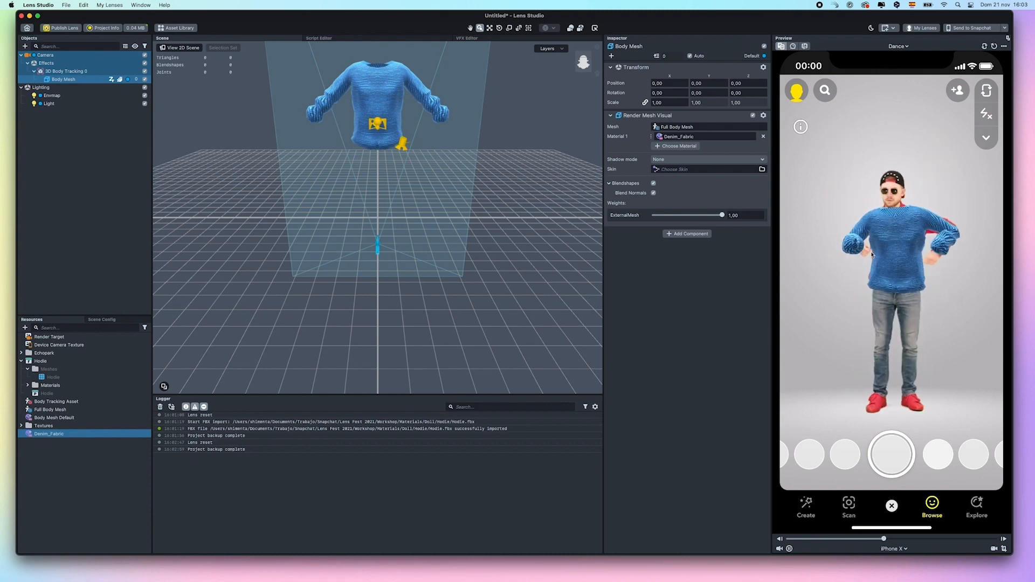
Switch the preview video from Dance to Body
{"action": "left_click", "coordinate": [896, 49]}
{"action": "double_click", "coordinate": [892, 64]}
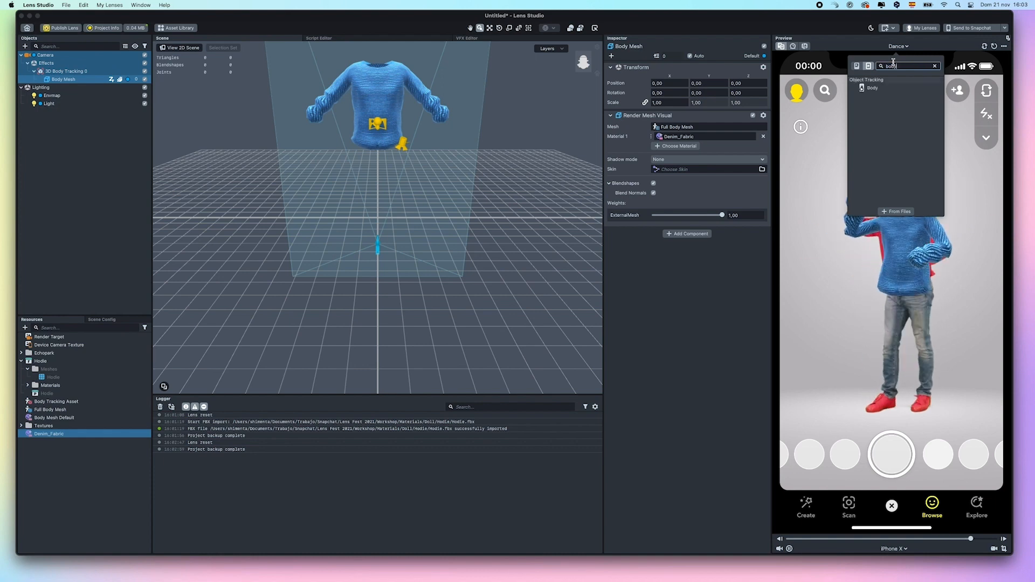
{"action": "left_click", "coordinate": [889, 89]}
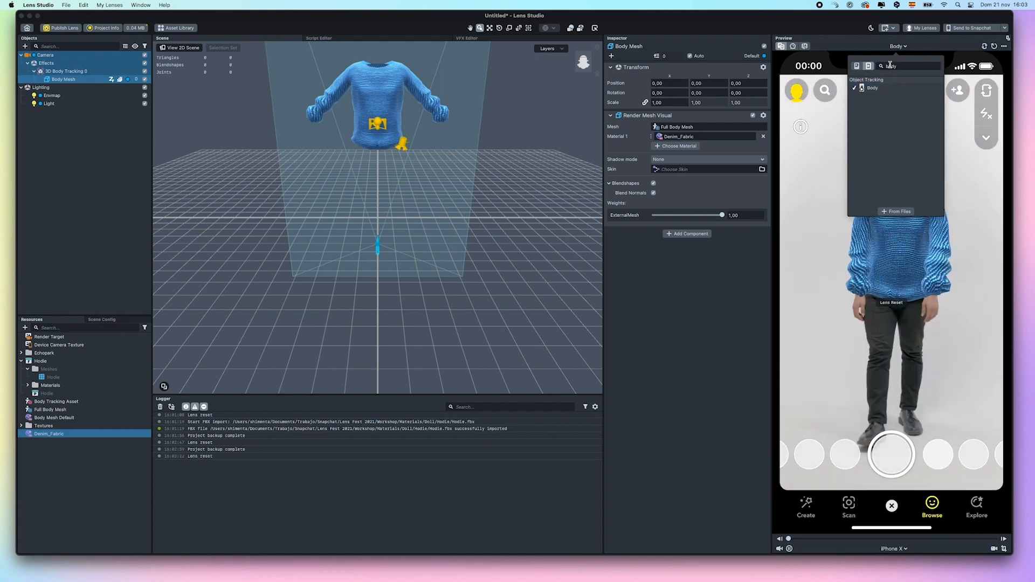
{"action": "left_click", "coordinate": [836, 14]}
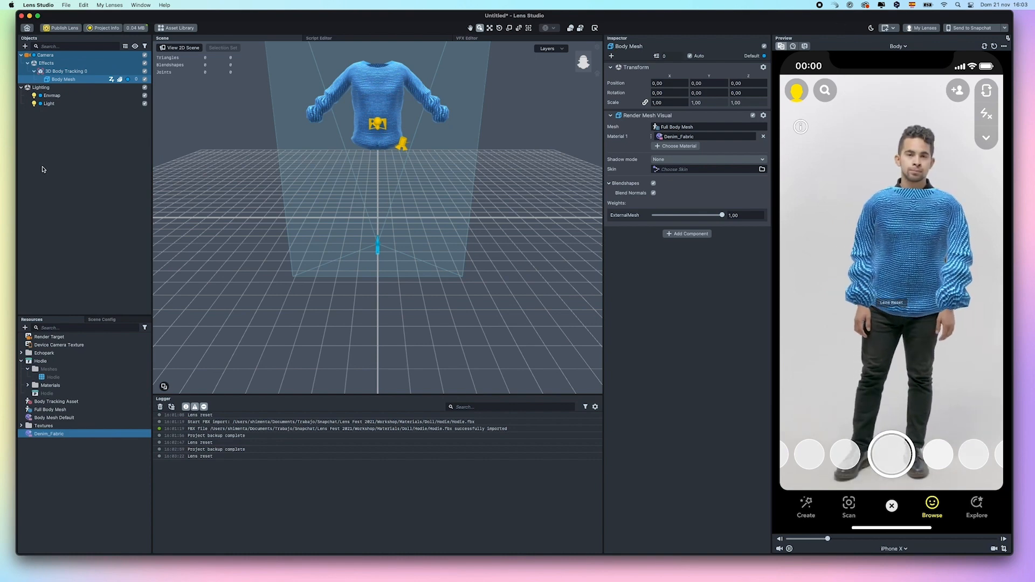
Duplicate the Body Mesh object and rename the copy Occluder
{"action": "right_click", "coordinate": [63, 81]}
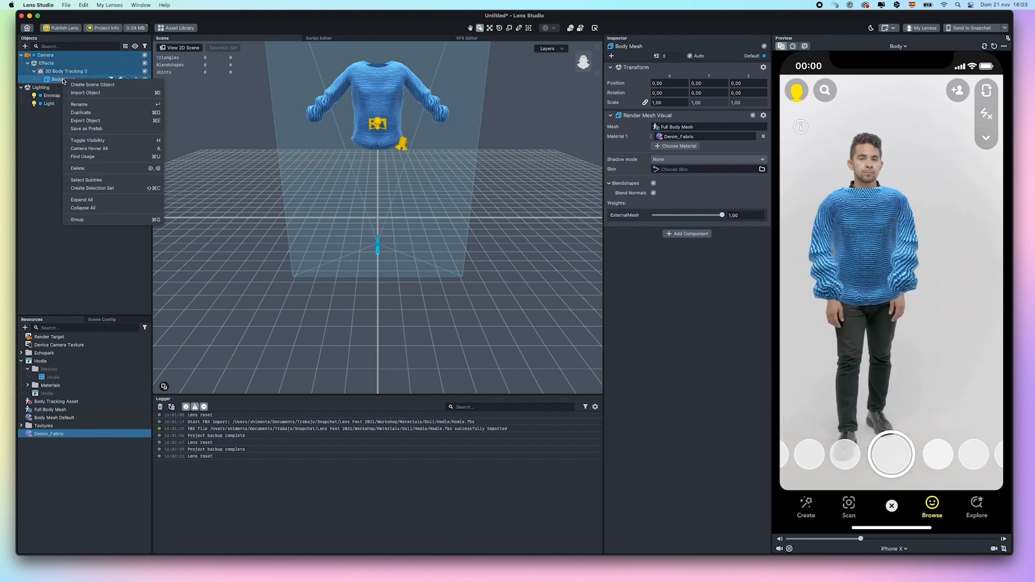
{"action": "left_click", "coordinate": [81, 112]}
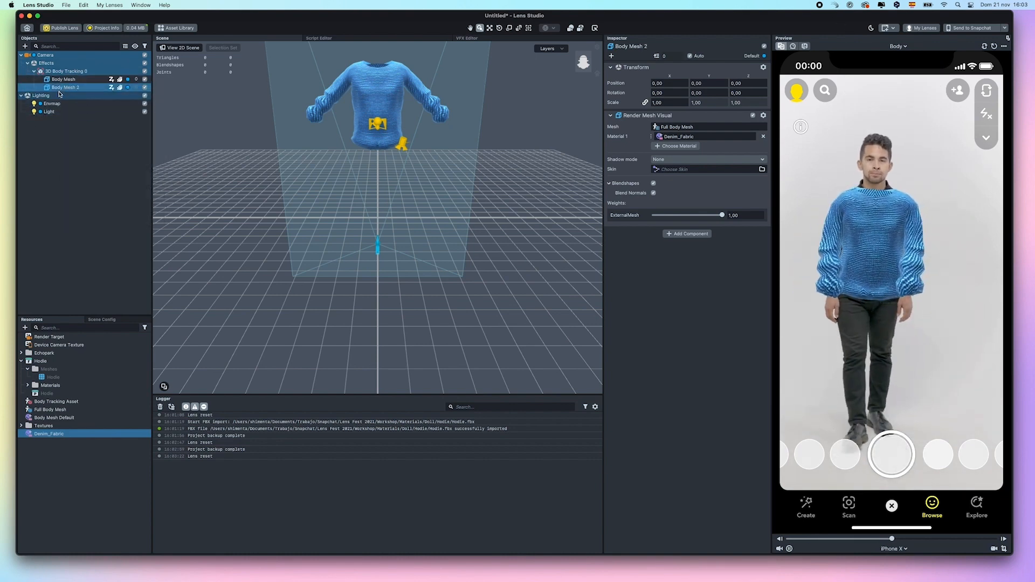
{"action": "right_click", "coordinate": [60, 88]}
{"action": "left_click", "coordinate": [99, 108]}
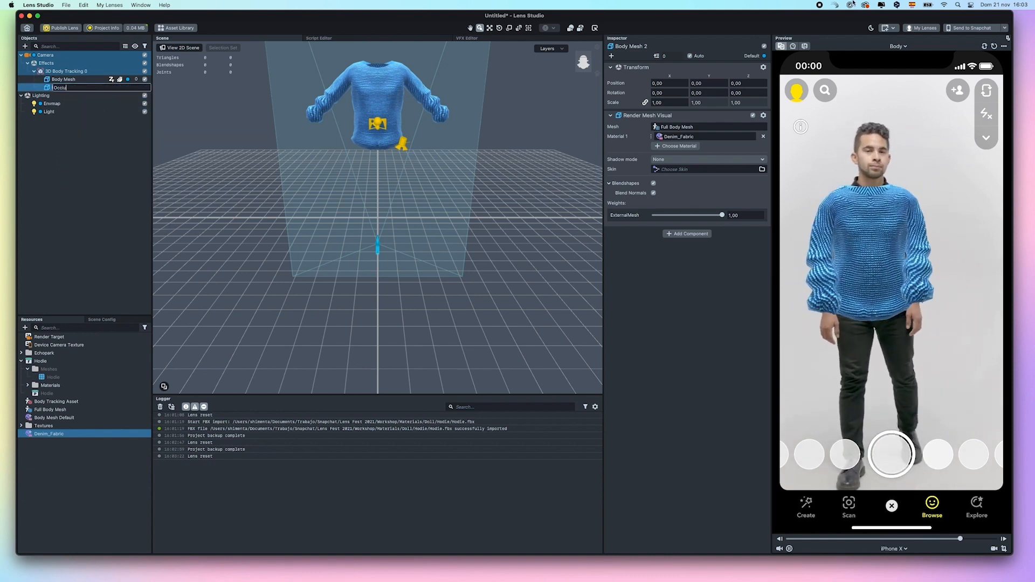
{"action": "key", "text": "Return"}
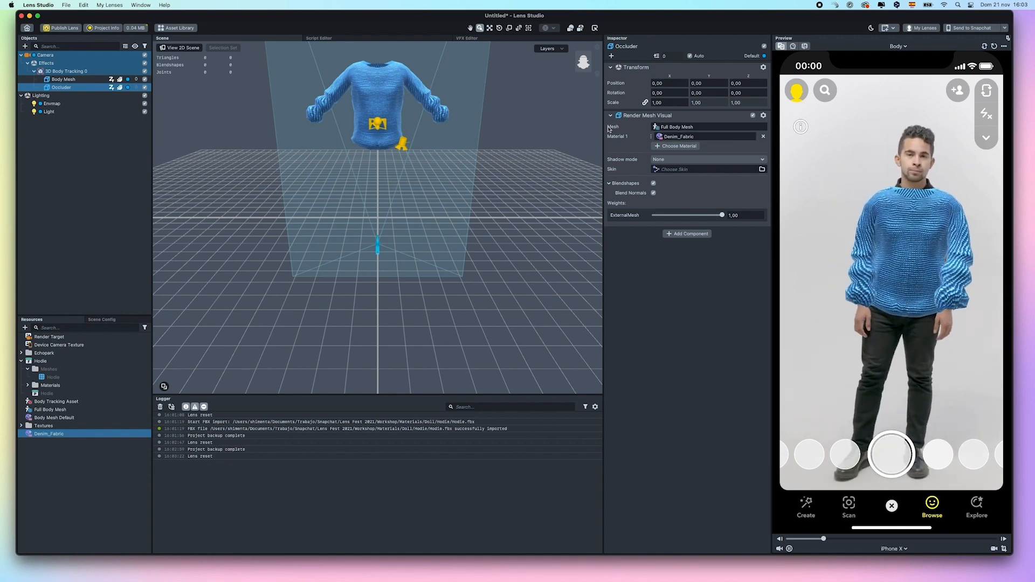
Create a new Full Body Mesh resource named occluder and assign it to the Occluder
{"action": "left_click", "coordinate": [668, 128]}
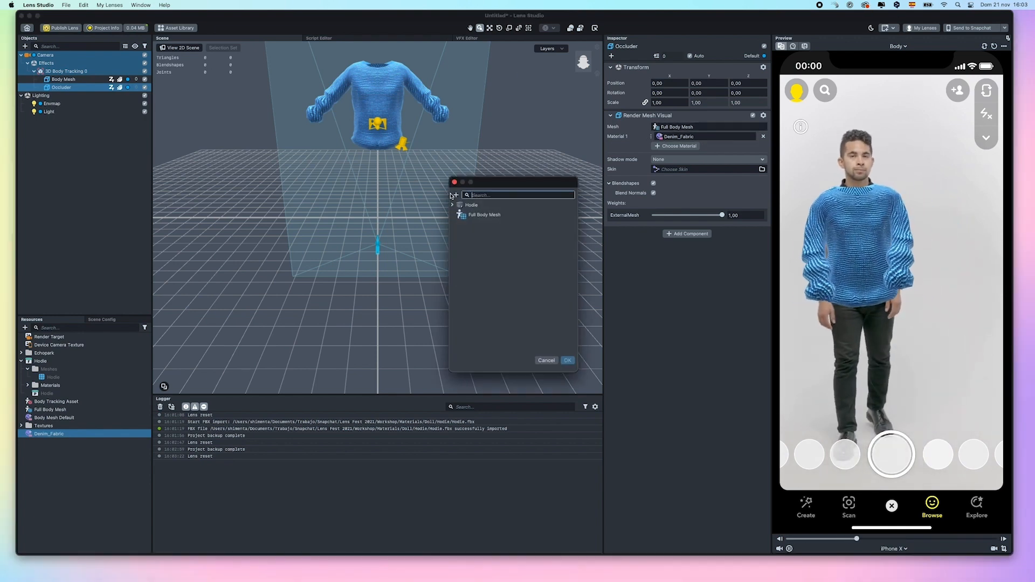
{"action": "left_click", "coordinate": [456, 195]}
{"action": "left_click", "coordinate": [443, 273]}
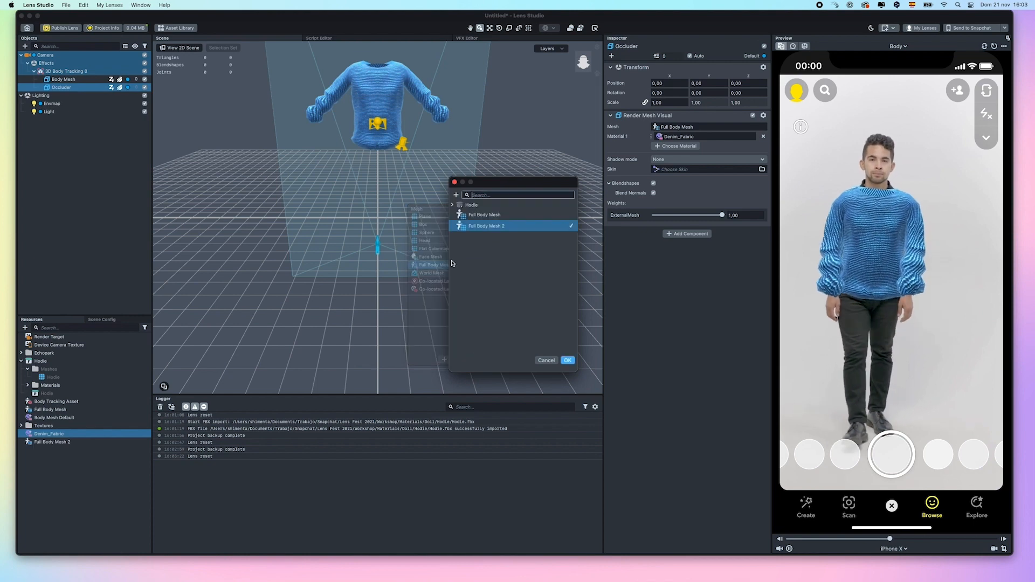
{"action": "left_click", "coordinate": [480, 227]}
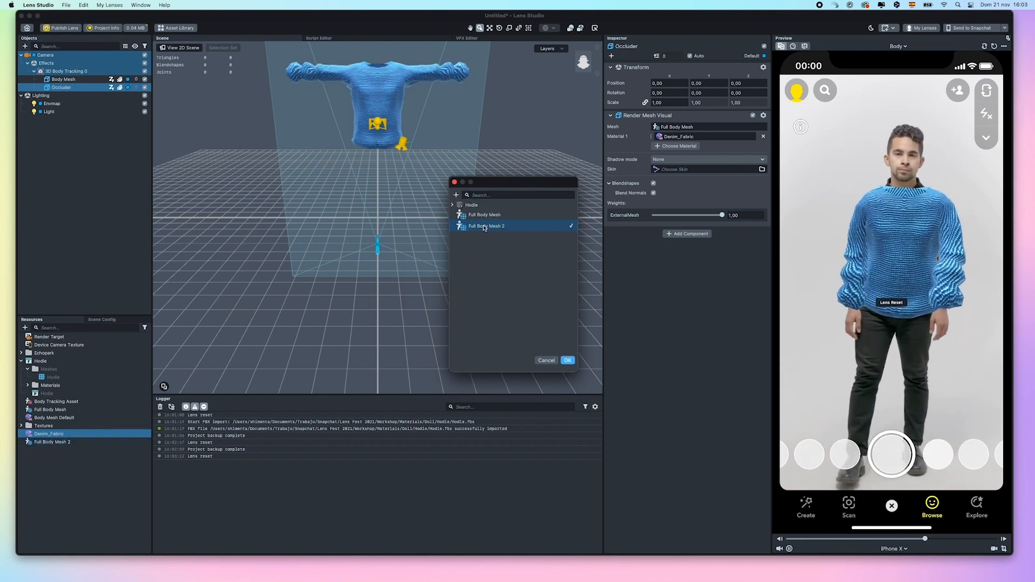
{"action": "left_click", "coordinate": [485, 227]}
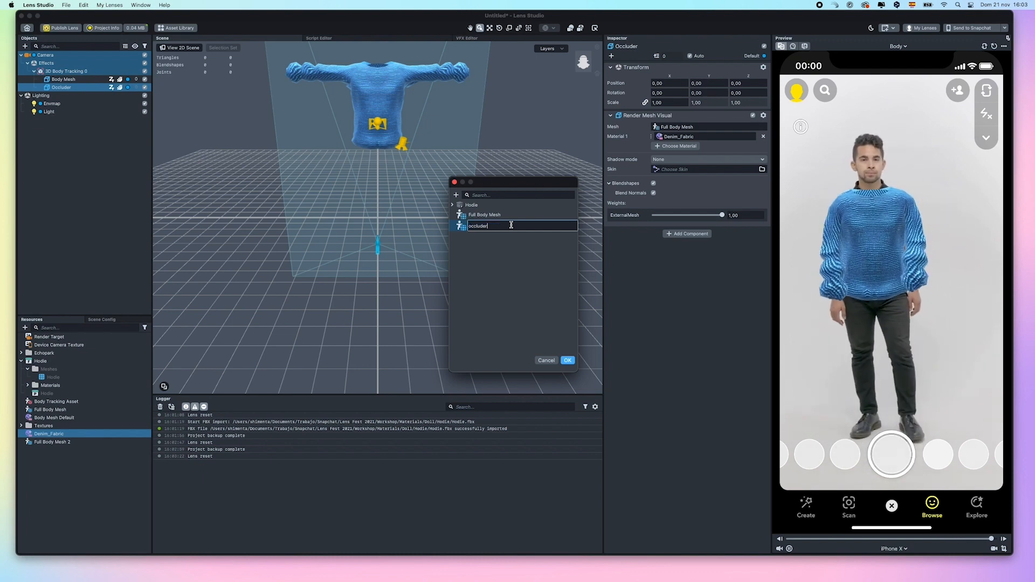
{"action": "key", "text": "Return"}
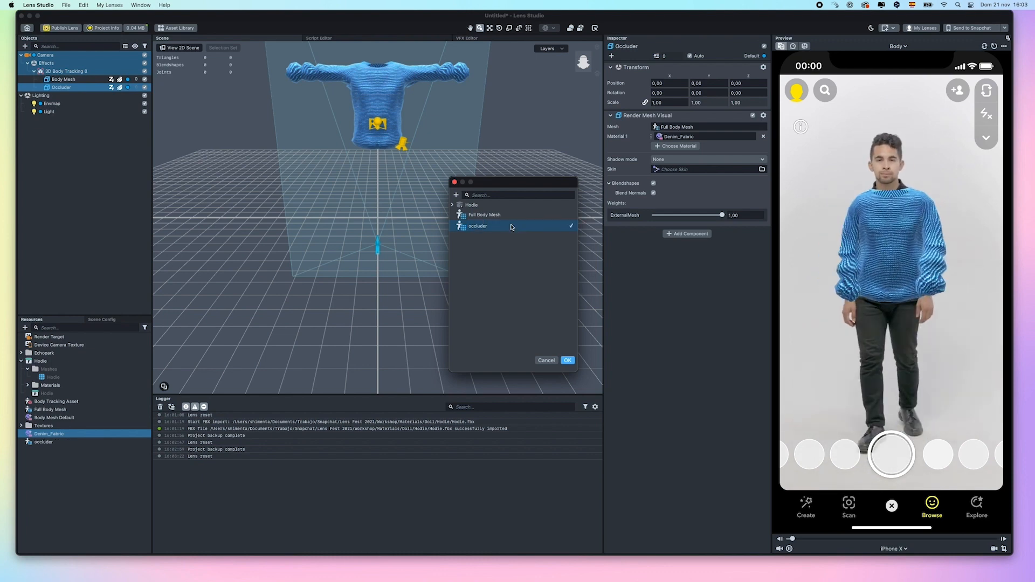
{"action": "left_click", "coordinate": [571, 363]}
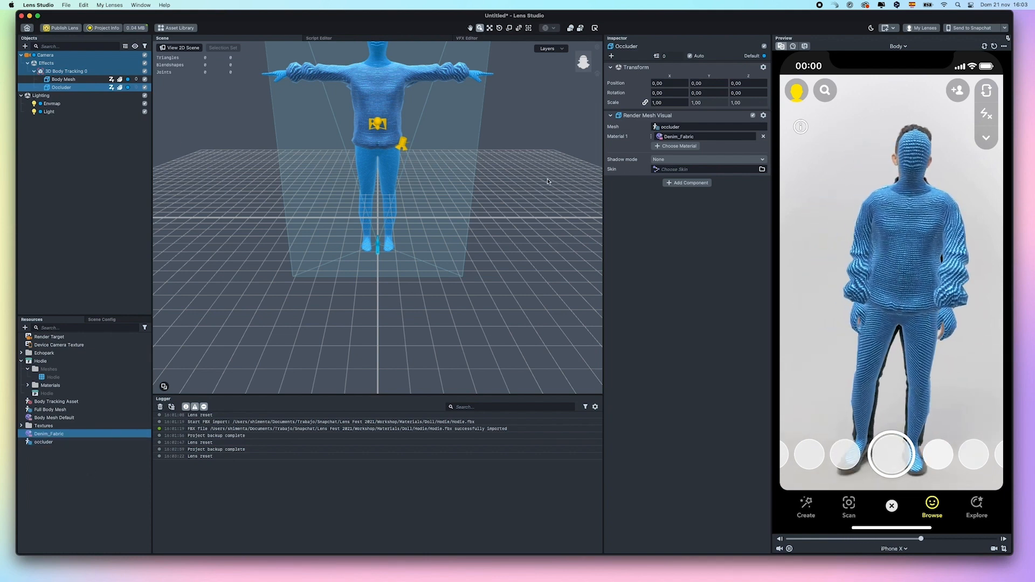
Create a new Occluder material and apply it to the occluder mesh
{"action": "left_click", "coordinate": [671, 138]}
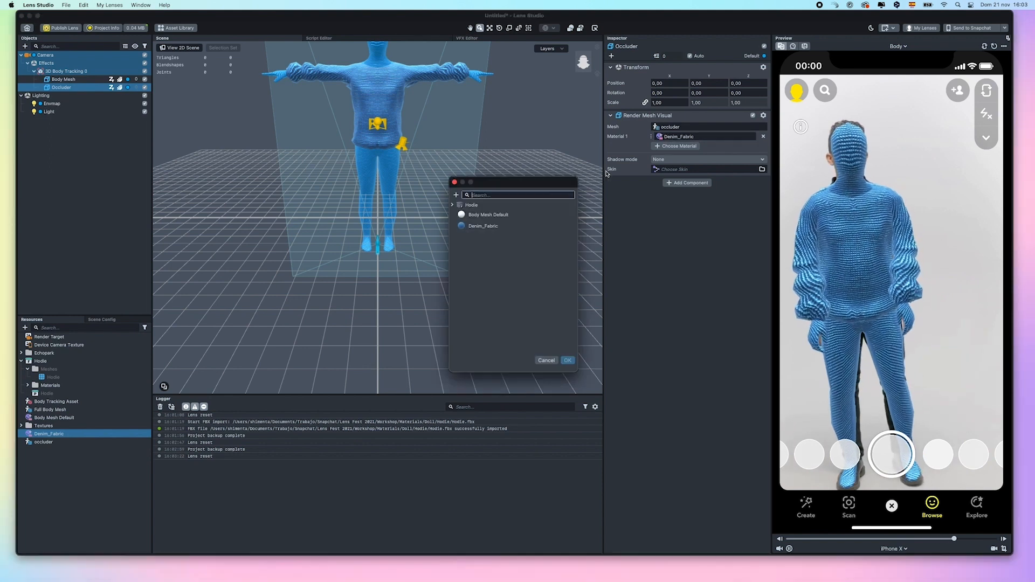
{"action": "left_click", "coordinate": [456, 195]}
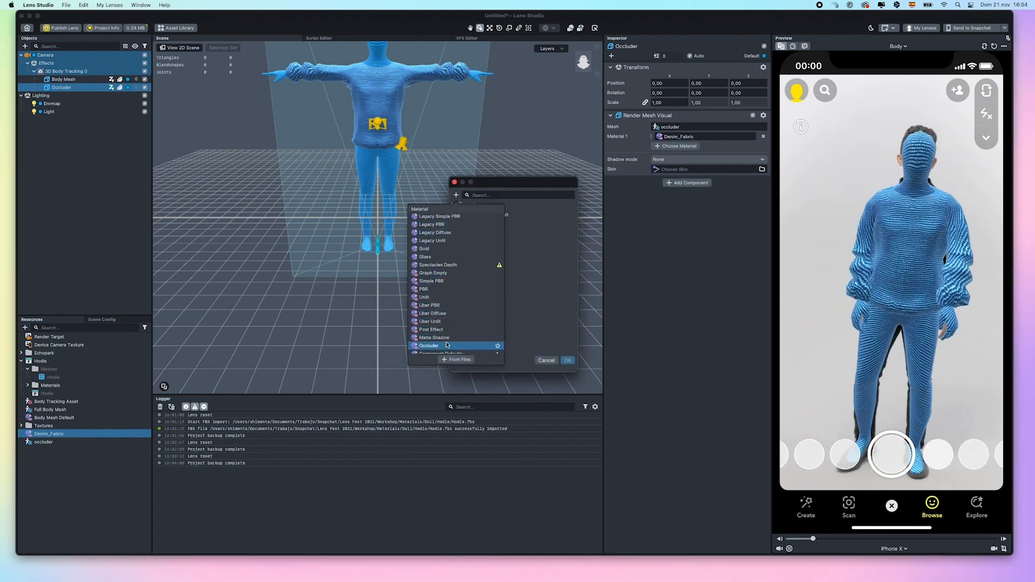
{"action": "left_click", "coordinate": [429, 345]}
{"action": "left_click", "coordinate": [566, 361]}
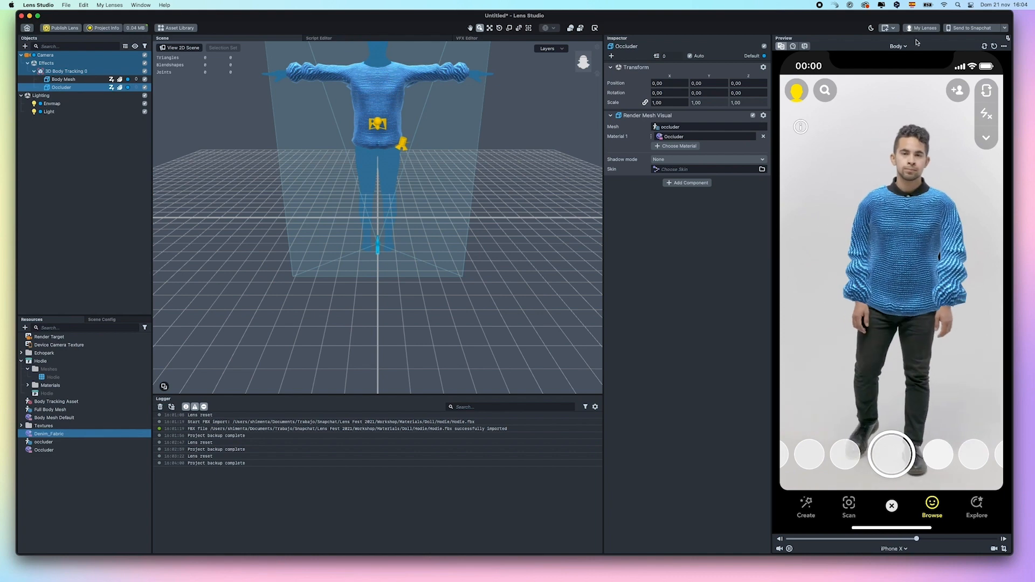
Switch the preview video to Dance, searching 'bodydance'
{"action": "left_click", "coordinate": [898, 46]}
{"action": "type", "text": "body"}
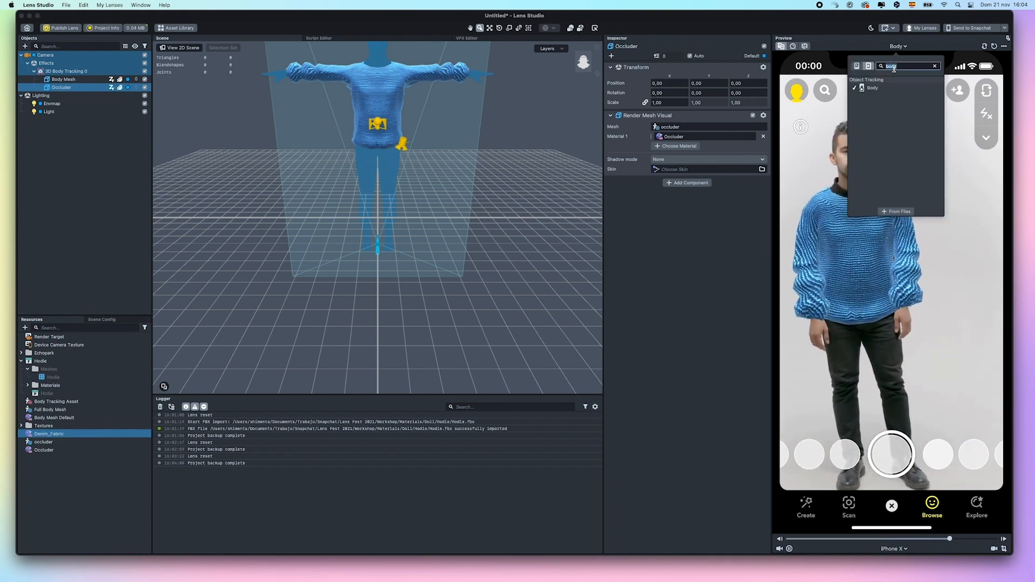
{"action": "type", "text": "dance"}
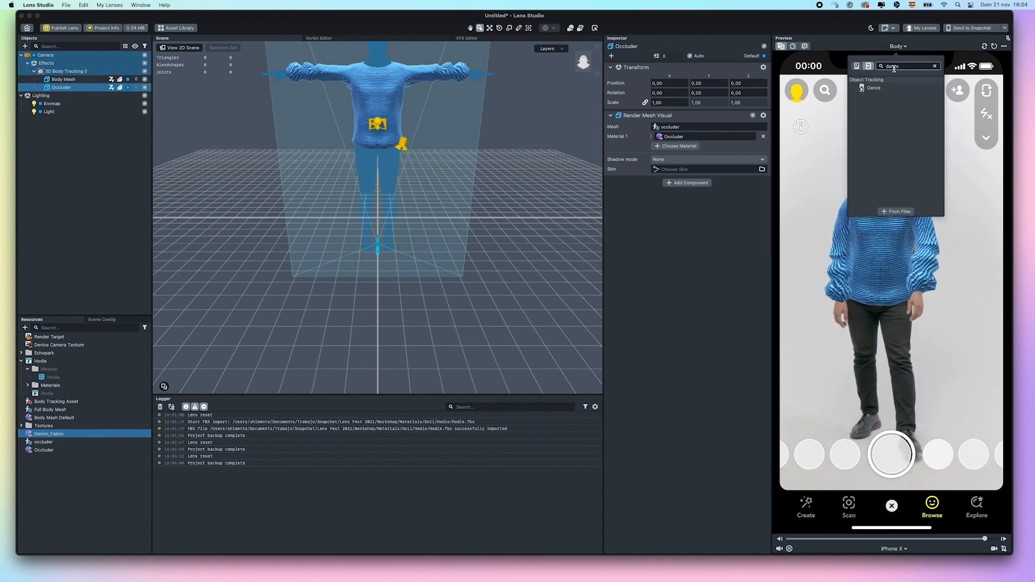
{"action": "left_click", "coordinate": [873, 88]}
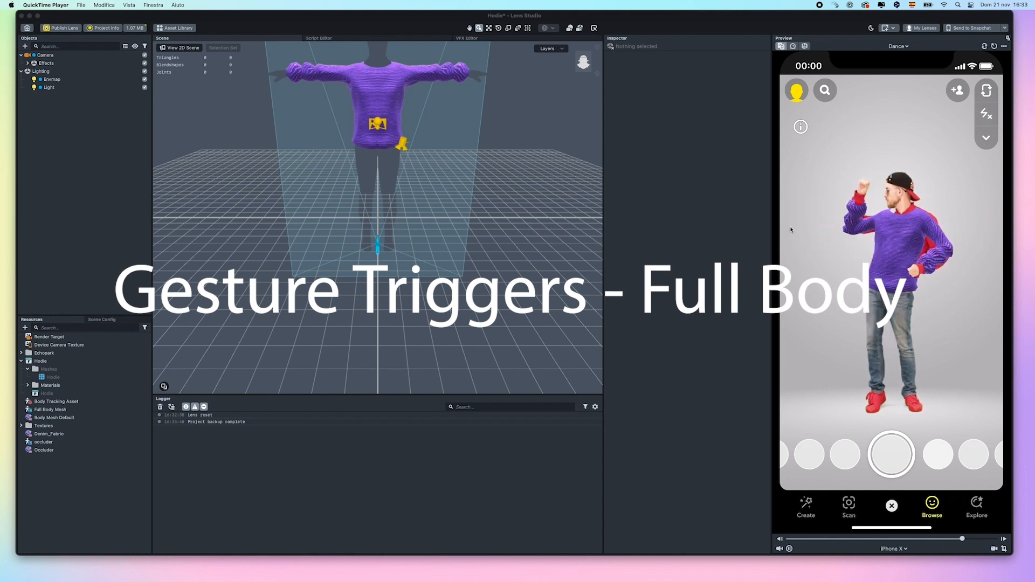
Close the Hodie project without saving and open the Full Body Triggers template via a 'full' search
{"action": "left_click", "coordinate": [25, 29]}
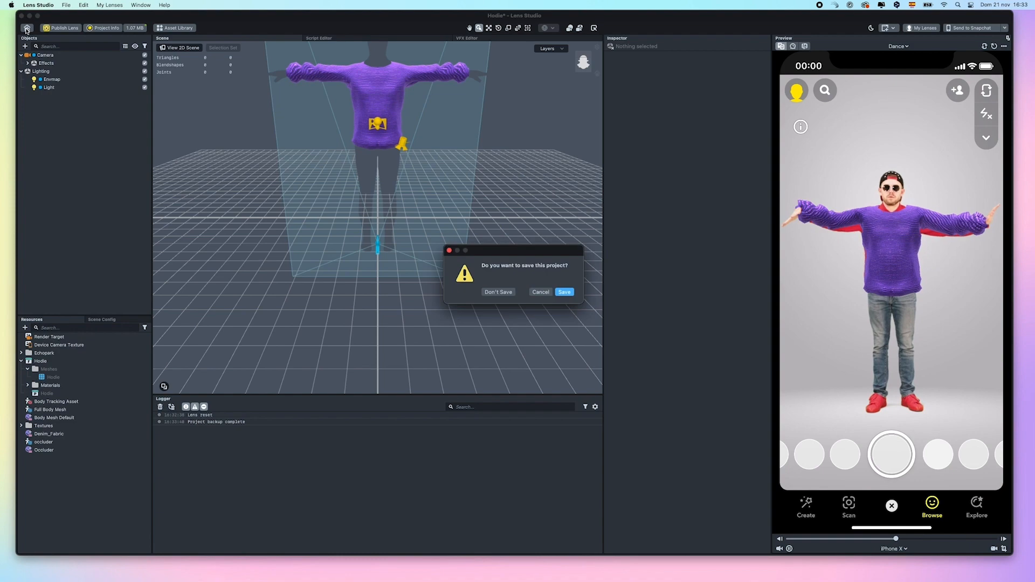
{"action": "left_click", "coordinate": [507, 292]}
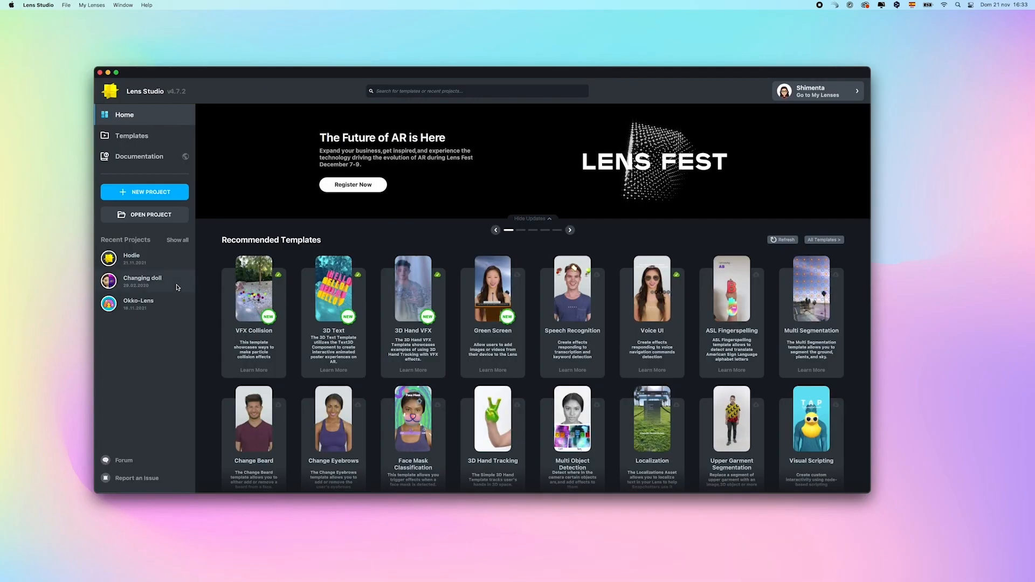
{"action": "left_click", "coordinate": [418, 93]}
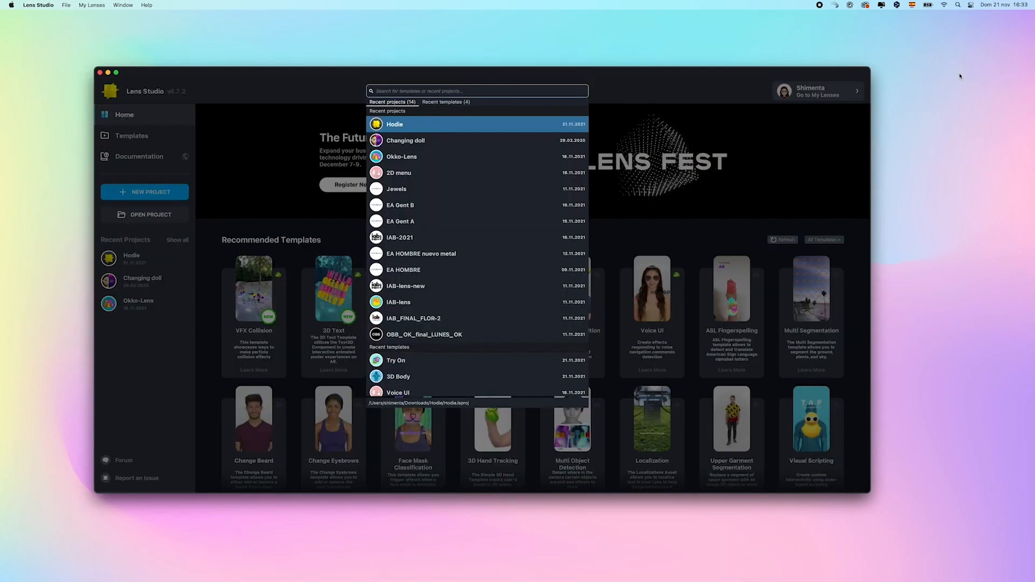
{"action": "type", "text": "full"}
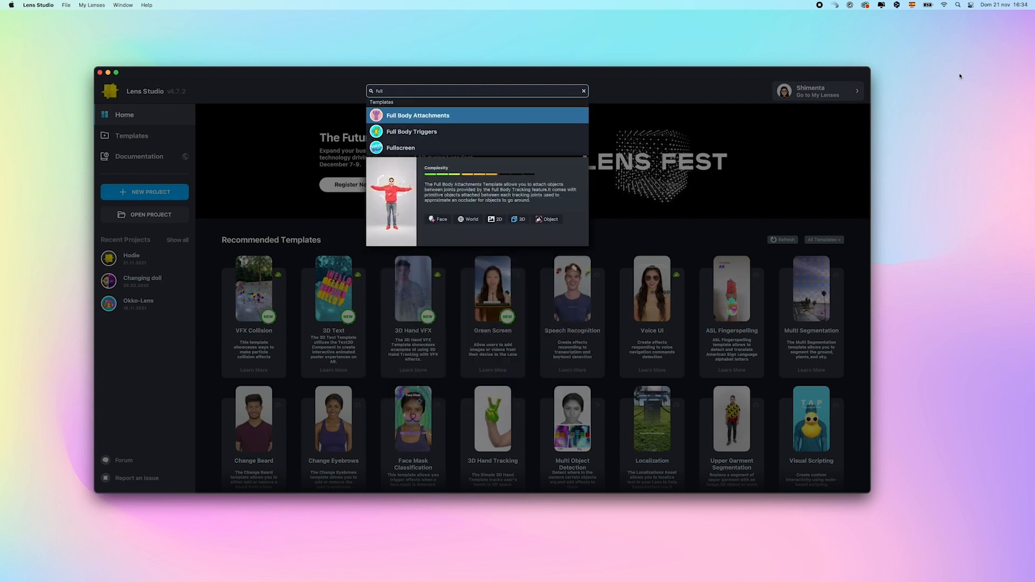
{"action": "left_click", "coordinate": [435, 132]}
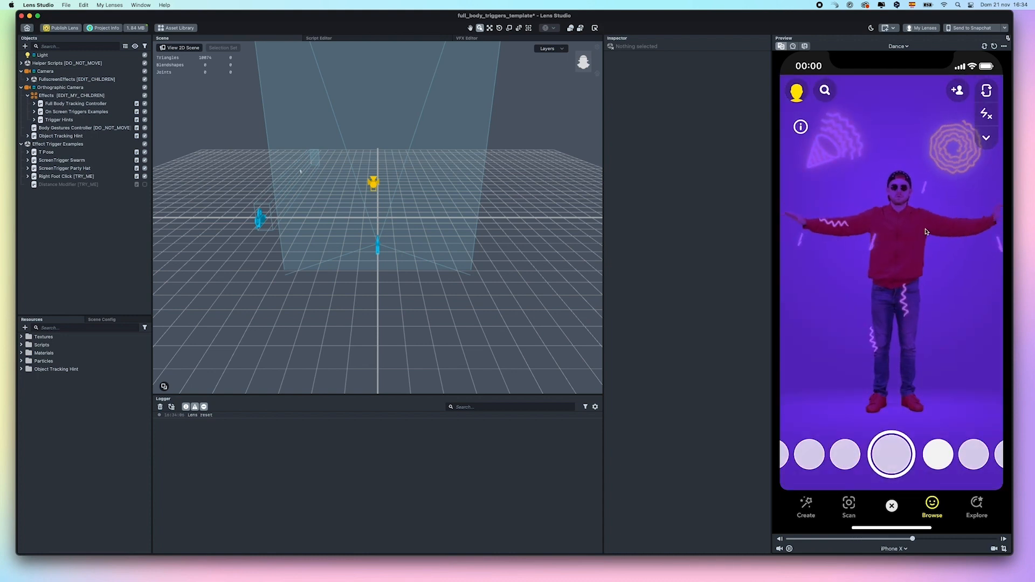
Delete the Party Hat, Right Foot Click and Distance Modifier trigger examples, then T Pose
{"action": "left_click", "coordinate": [56, 160]}
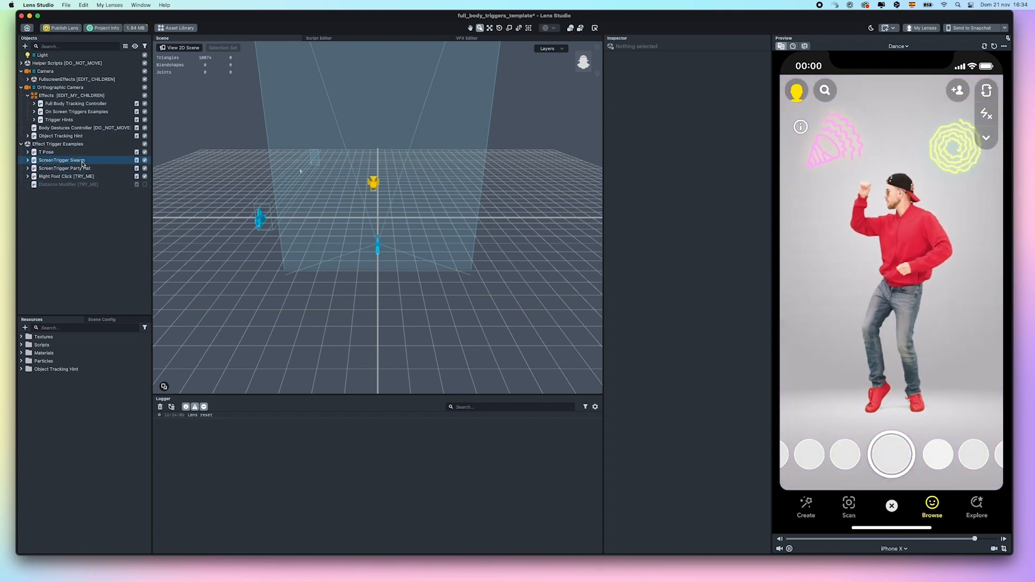
{"action": "left_click", "coordinate": [49, 184]}
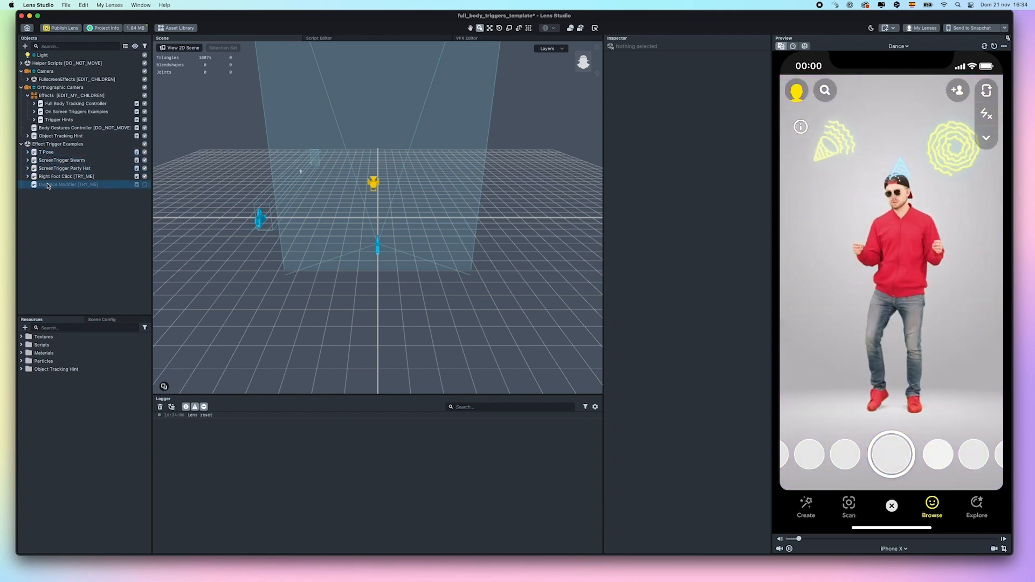
{"action": "left_click", "coordinate": [62, 168]}
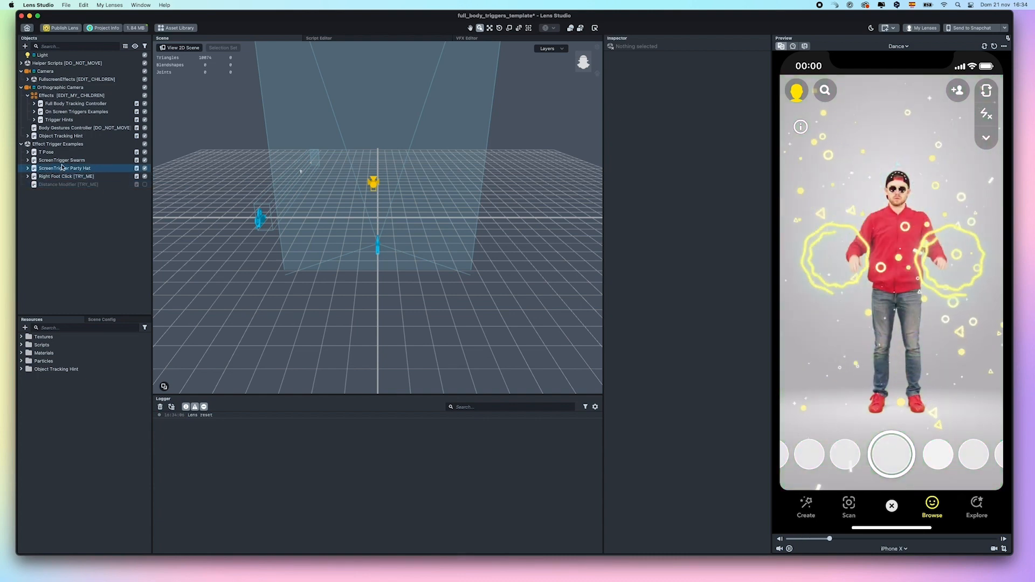
{"action": "left_click", "coordinate": [60, 184], "text": "shift"}
{"action": "right_click", "coordinate": [59, 183]}
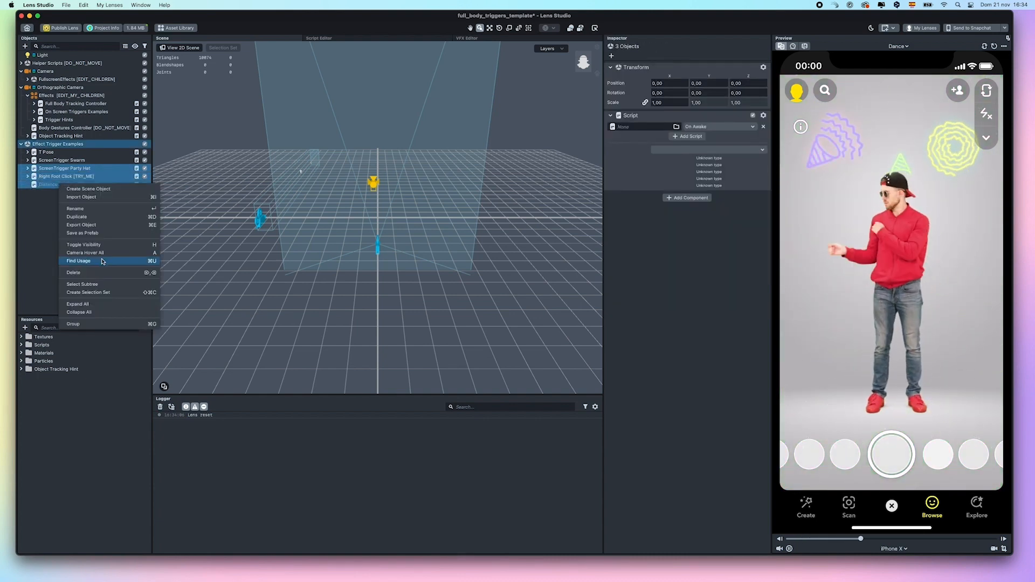
{"action": "left_click", "coordinate": [80, 272]}
{"action": "right_click", "coordinate": [55, 152]}
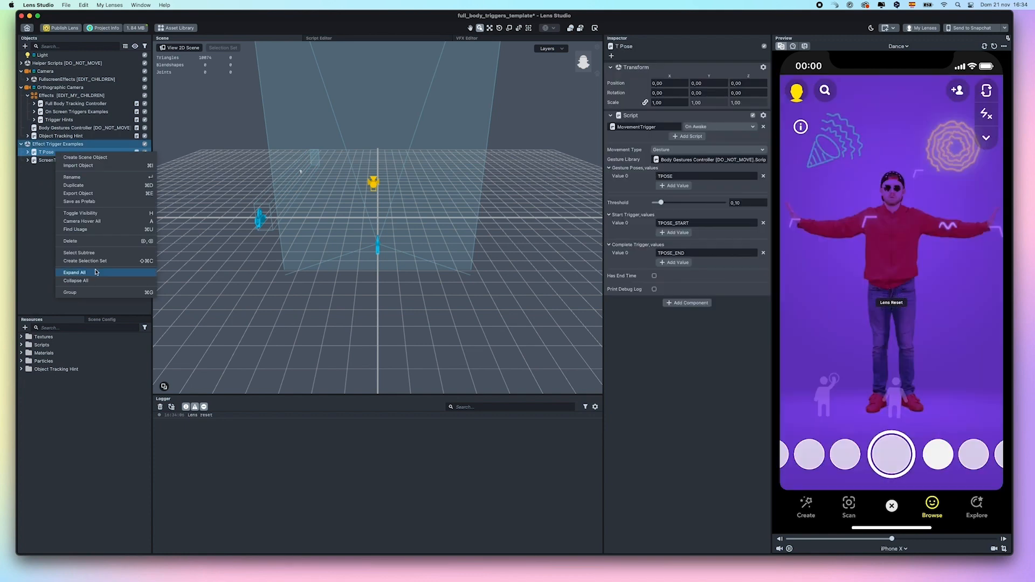
{"action": "left_click", "coordinate": [71, 241]}
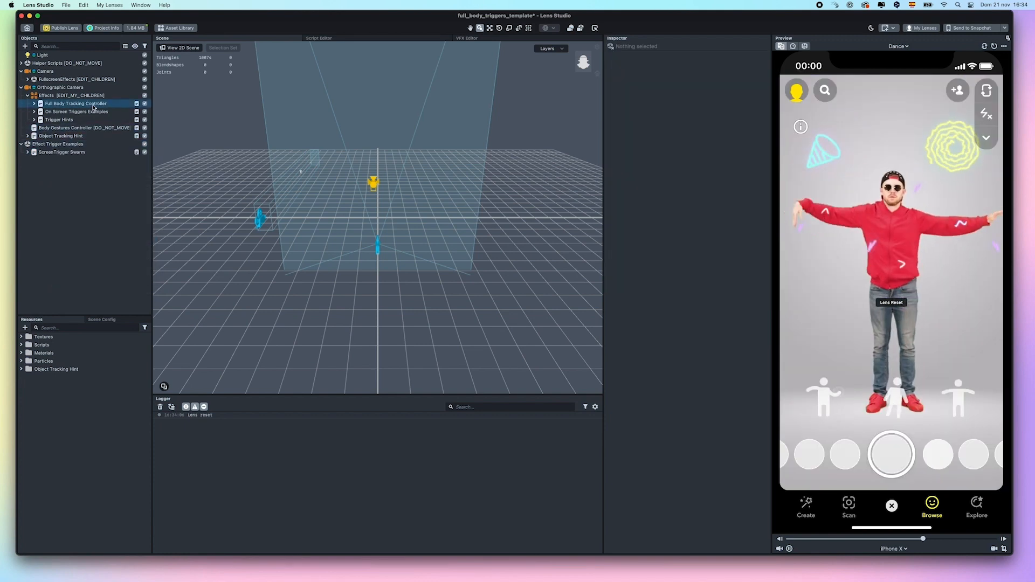
Expand On Screen Triggers Examples and delete the ScreenTrigger Party Hat
{"action": "left_click", "coordinate": [34, 103]}
{"action": "left_click", "coordinate": [34, 103]}
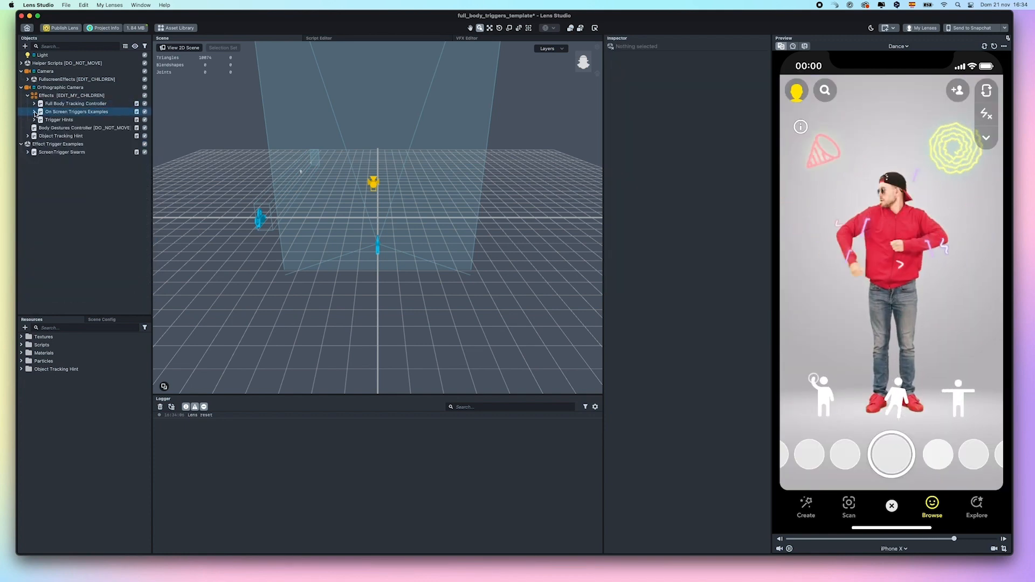
{"action": "left_click", "coordinate": [34, 112]}
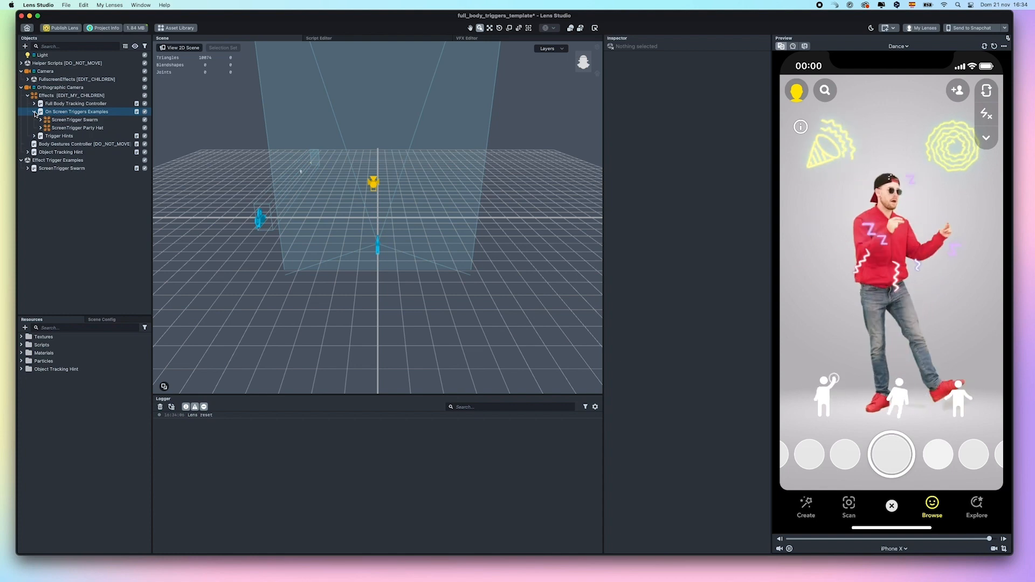
{"action": "left_click", "coordinate": [70, 217]}
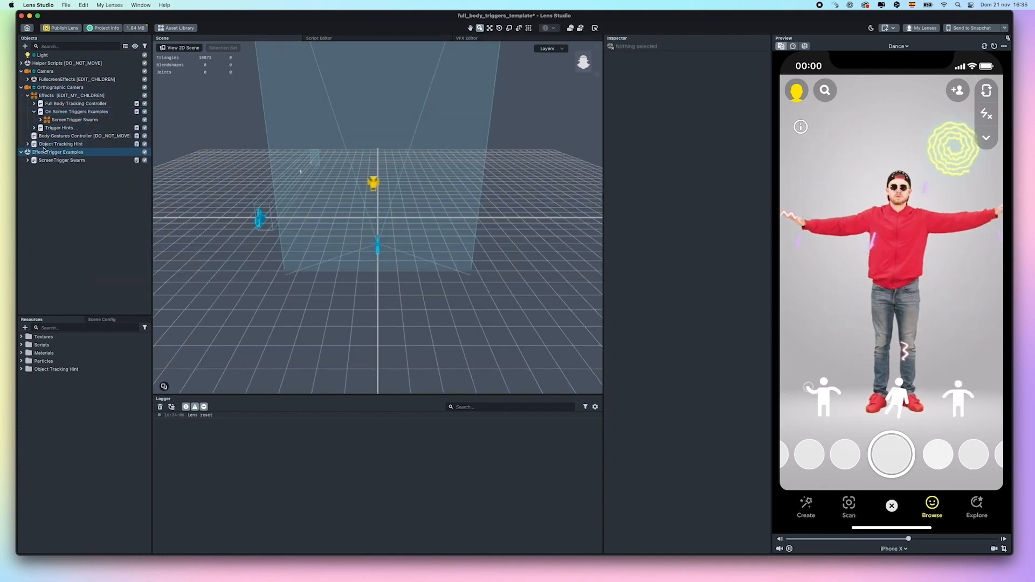
Expand ScreenTrigger Swarm to inspect its Response object, then clear the selection
{"action": "left_click", "coordinate": [27, 144]}
{"action": "left_click", "coordinate": [27, 144]}
{"action": "left_click", "coordinate": [27, 160]}
{"action": "left_click", "coordinate": [91, 168]}
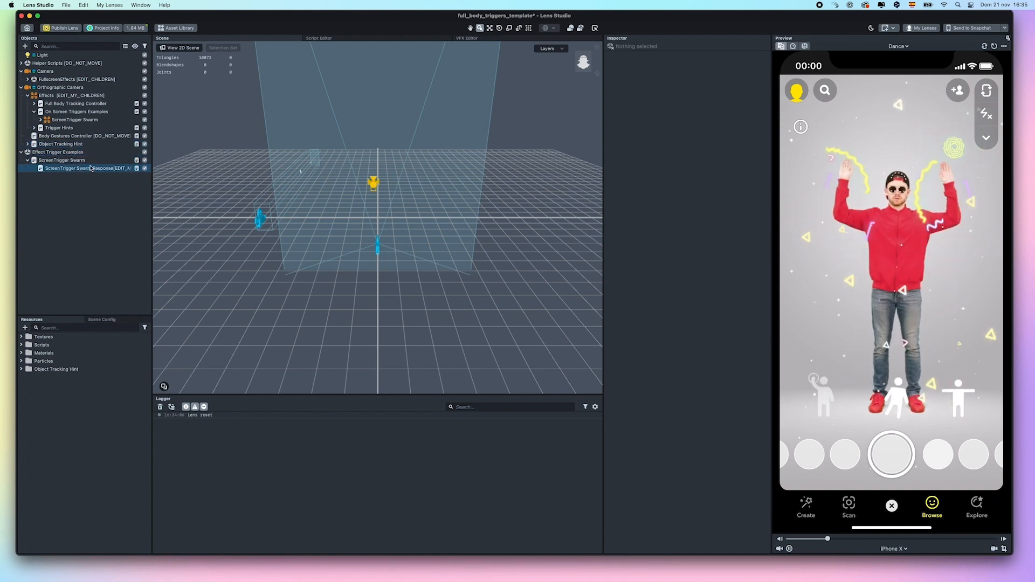
{"action": "left_click", "coordinate": [91, 211]}
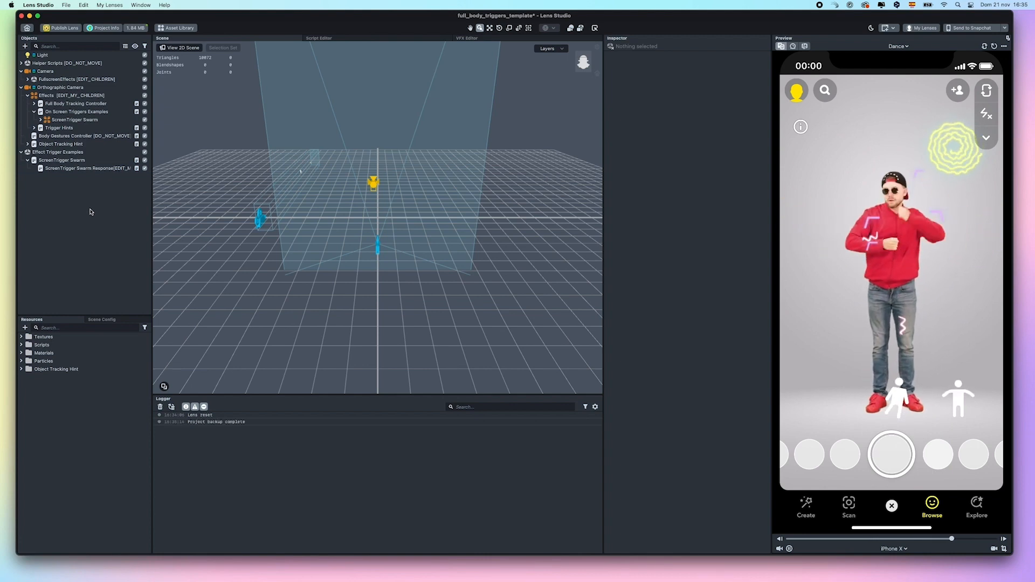
{"action": "left_click", "coordinate": [26, 45]}
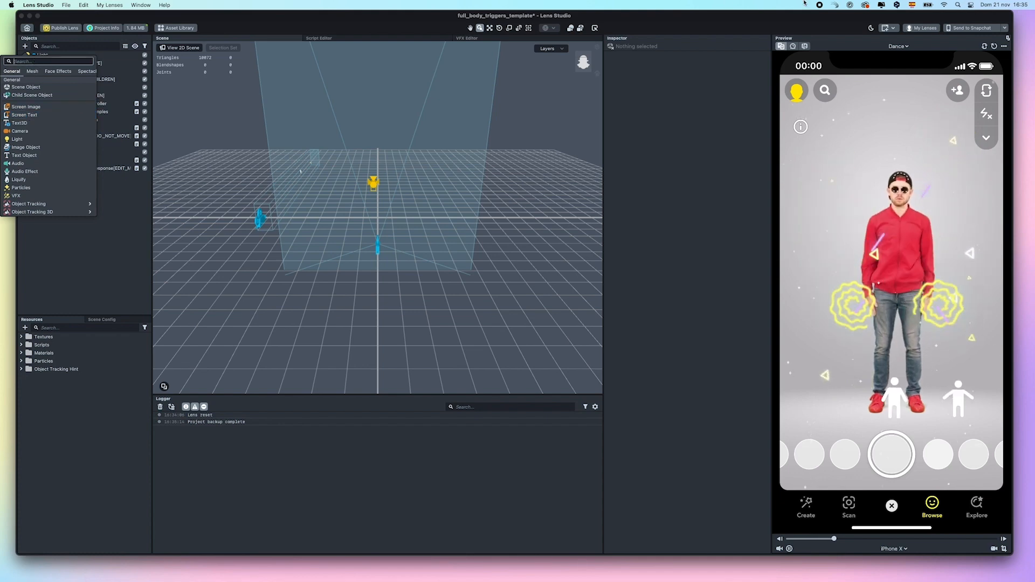
Add a Full Body Mesh and set the Hodie mesh as its External Mesh
{"action": "type", "text": "full"}
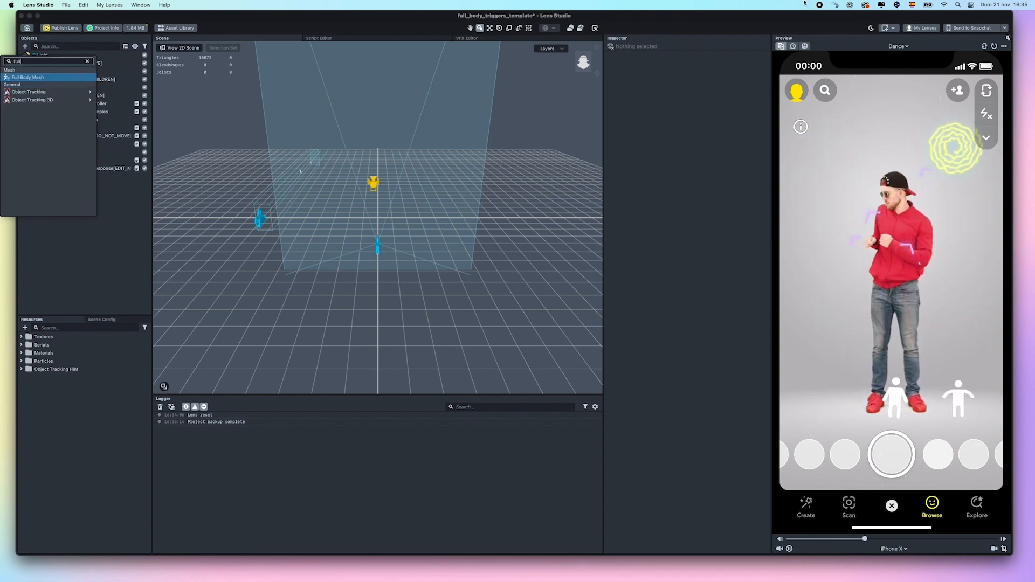
{"action": "left_click", "coordinate": [45, 77]}
{"action": "left_click", "coordinate": [28, 410]}
{"action": "left_click", "coordinate": [50, 385]}
{"action": "left_click_drag", "start_coordinate": [53, 418], "coordinate": [726, 138]}
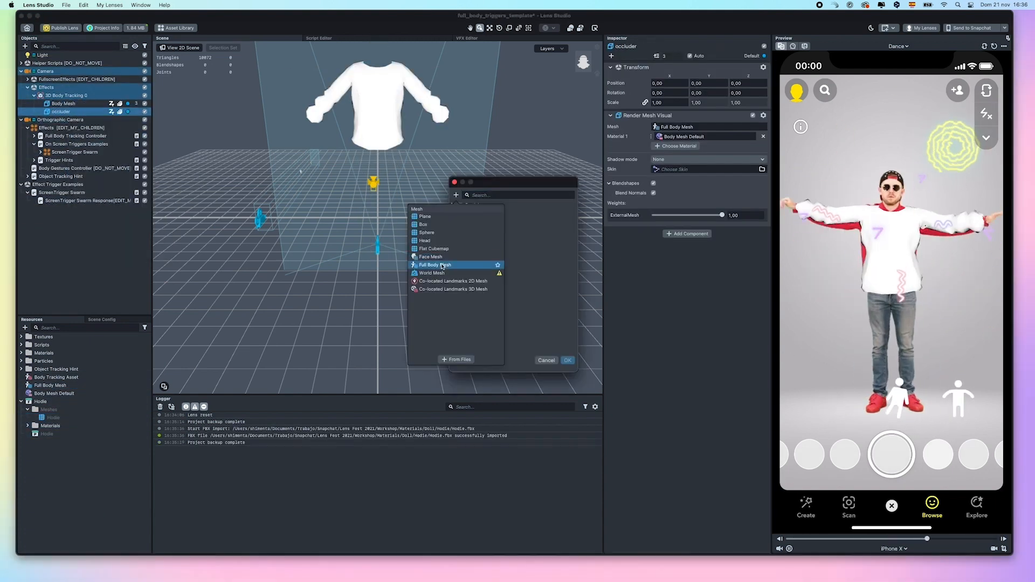
Assign the occluder render mesh and finish importing Denim Fabric from the Asset Library
{"action": "type", "text": "occluer"}
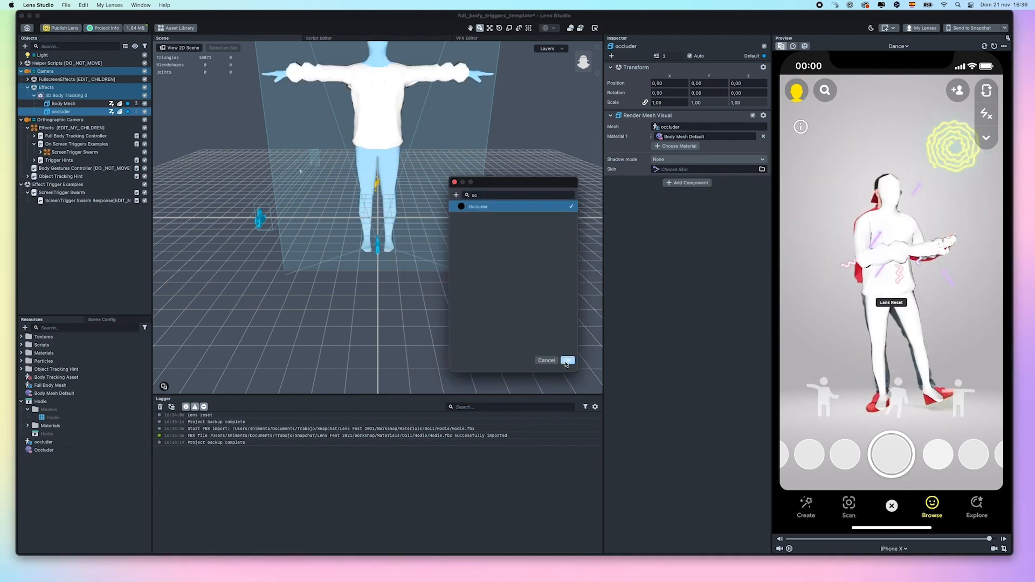
{"action": "left_click", "coordinate": [568, 360]}
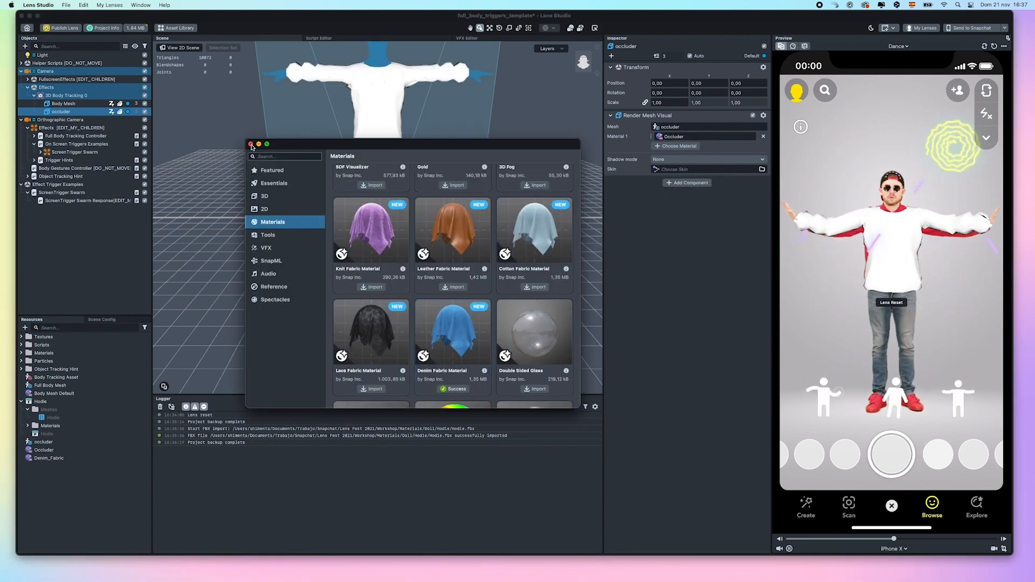
{"action": "left_click", "coordinate": [252, 145]}
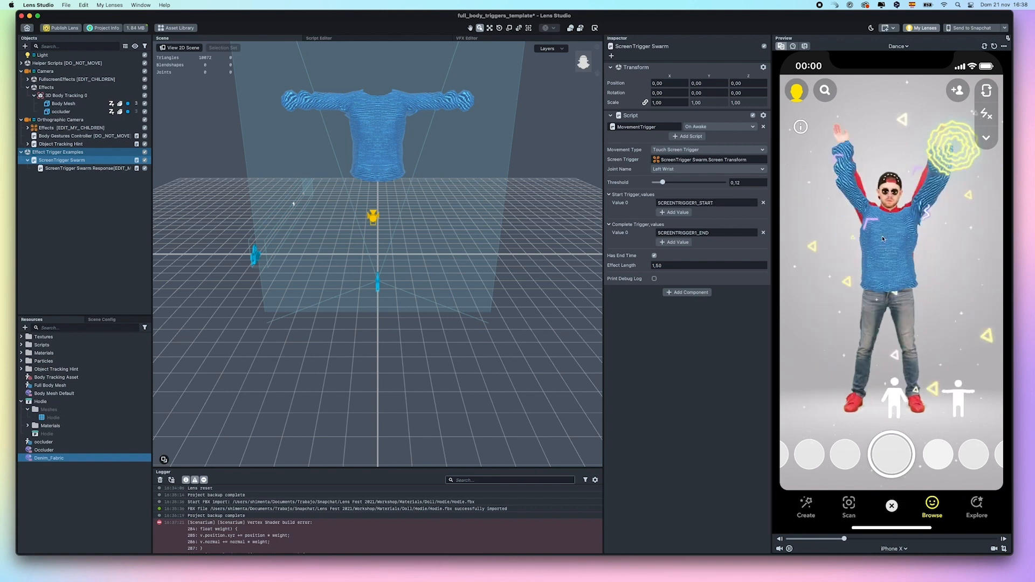
On ScreenTrigger Swarm Response, delete the second Behavior script and remove the Swarm-Hand animated texture
{"action": "left_click", "coordinate": [70, 168]}
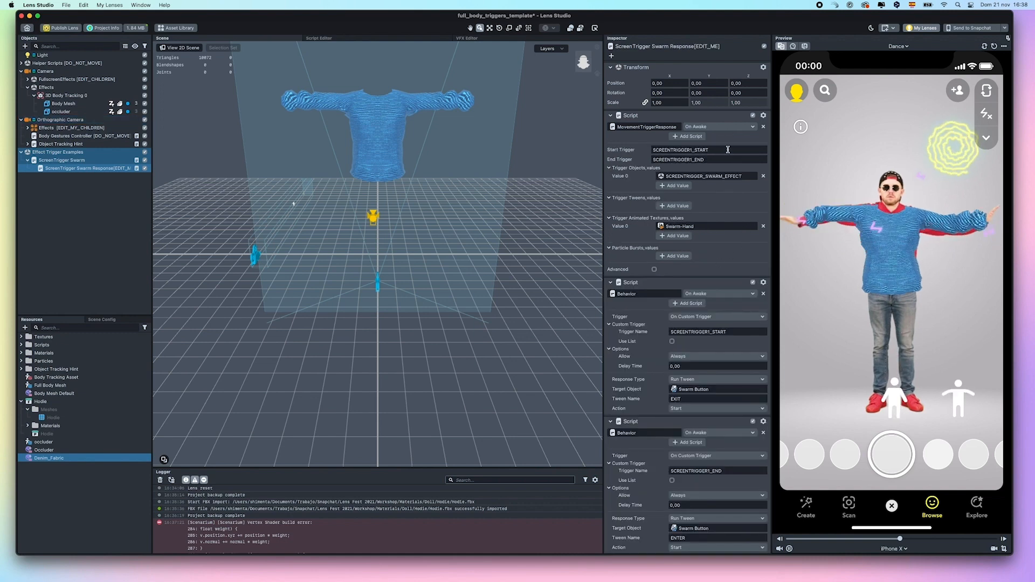
{"action": "scroll", "coordinate": [686, 396], "scroll_direction": "down", "scroll_amount": 1}
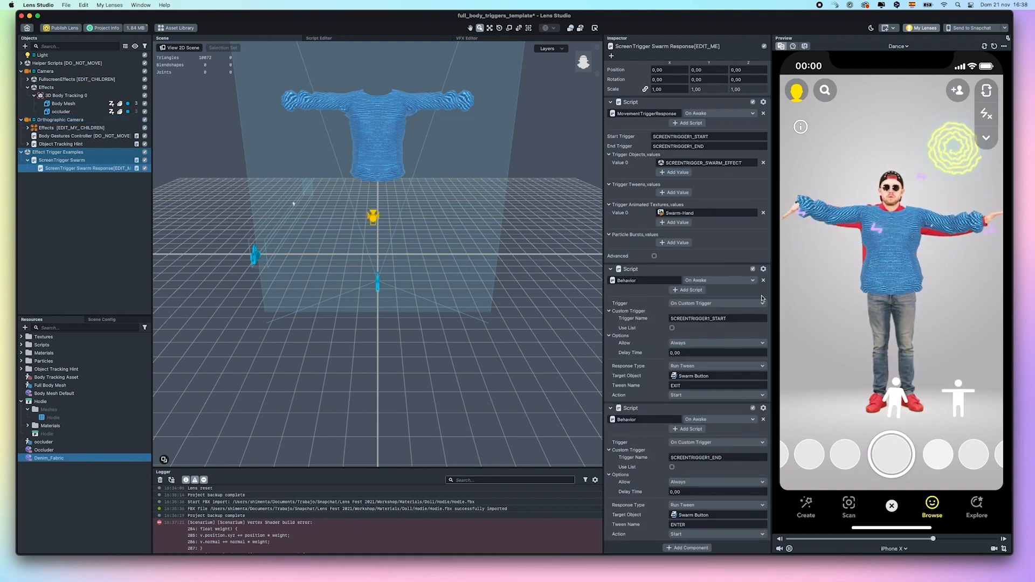
{"action": "left_click", "coordinate": [763, 408]}
{"action": "left_click", "coordinate": [771, 451]}
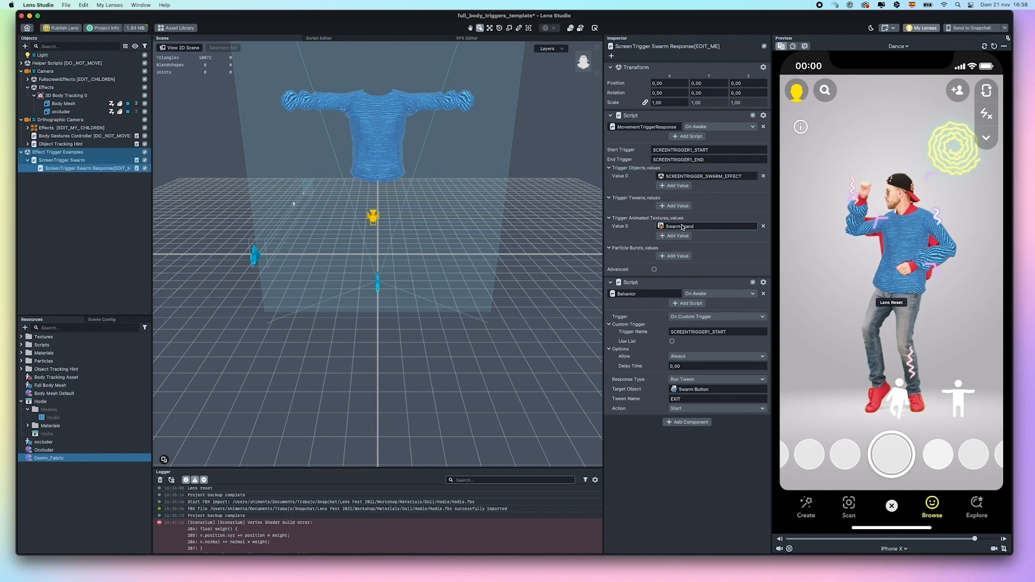
{"action": "left_click", "coordinate": [763, 227]}
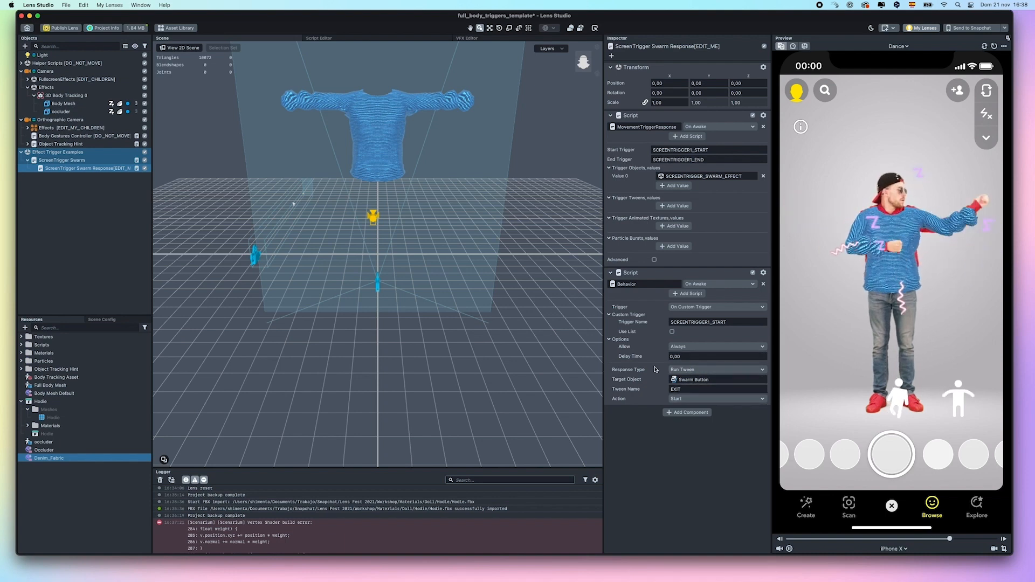
{"action": "left_click", "coordinate": [696, 372]}
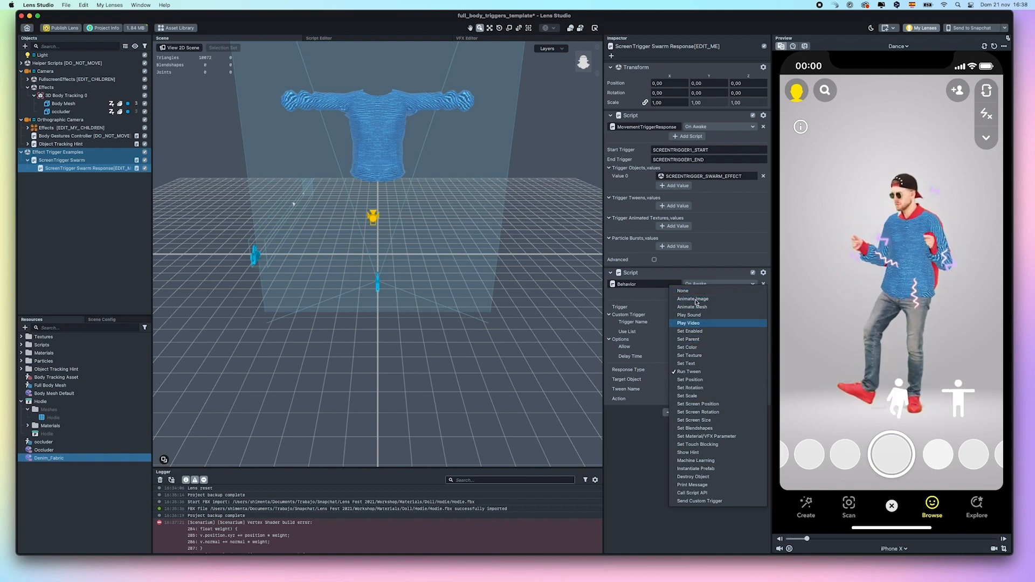
Make the response Set Color, targeting the Body Mesh render visual under 3D Body Tracking 0
{"action": "left_click", "coordinate": [697, 348]}
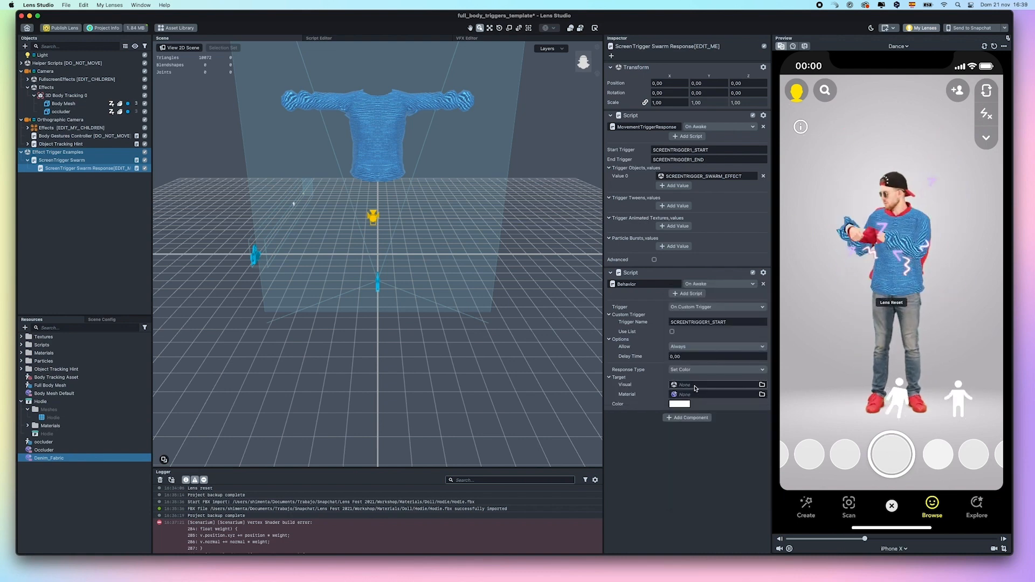
{"action": "left_click", "coordinate": [695, 387]}
{"action": "left_click", "coordinate": [459, 222]}
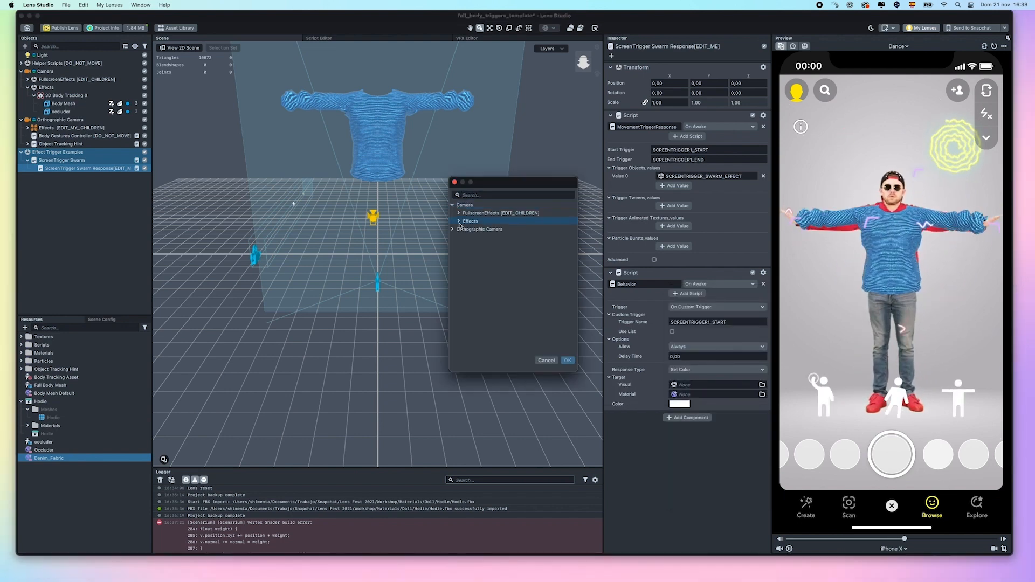
{"action": "left_click", "coordinate": [458, 214]}
{"action": "left_click", "coordinate": [458, 214]}
{"action": "left_click", "coordinate": [459, 219]}
{"action": "left_click", "coordinate": [473, 232]}
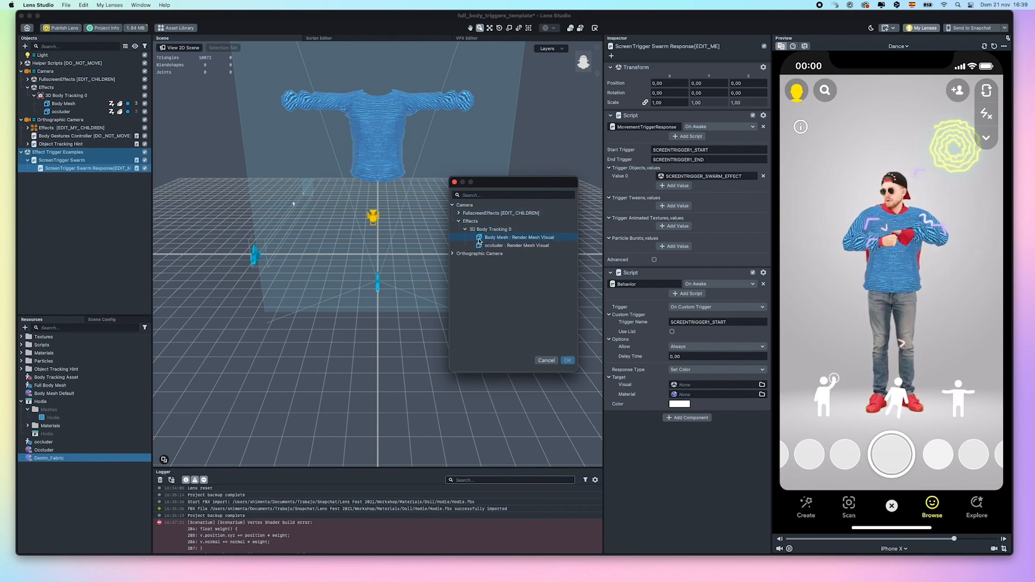
{"action": "left_click", "coordinate": [506, 238]}
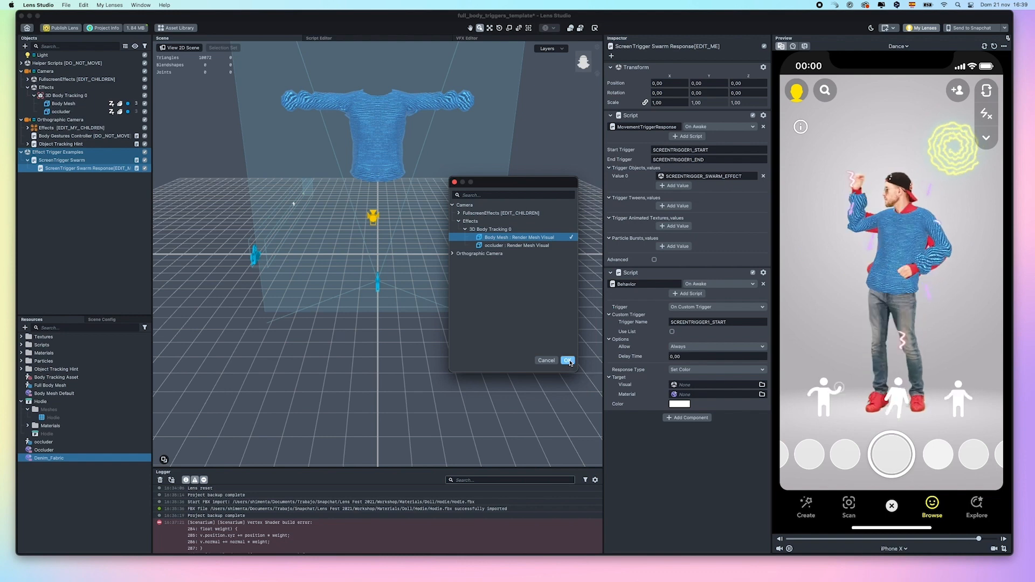
{"action": "left_click", "coordinate": [568, 362]}
Choose the Denim_Fabric material and set its colour to magenta
{"action": "left_click", "coordinate": [701, 394]}
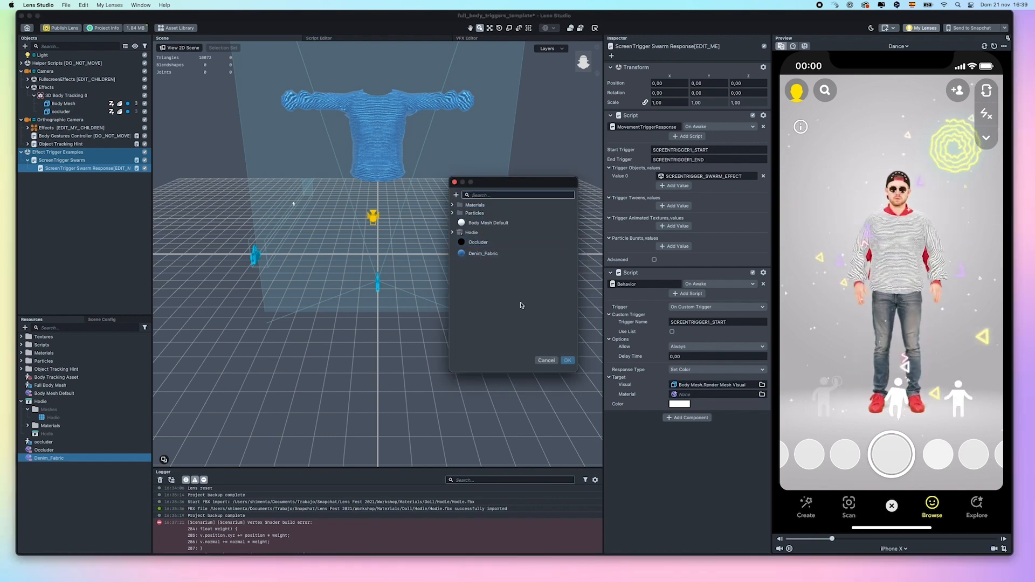
{"action": "left_click", "coordinate": [475, 254]}
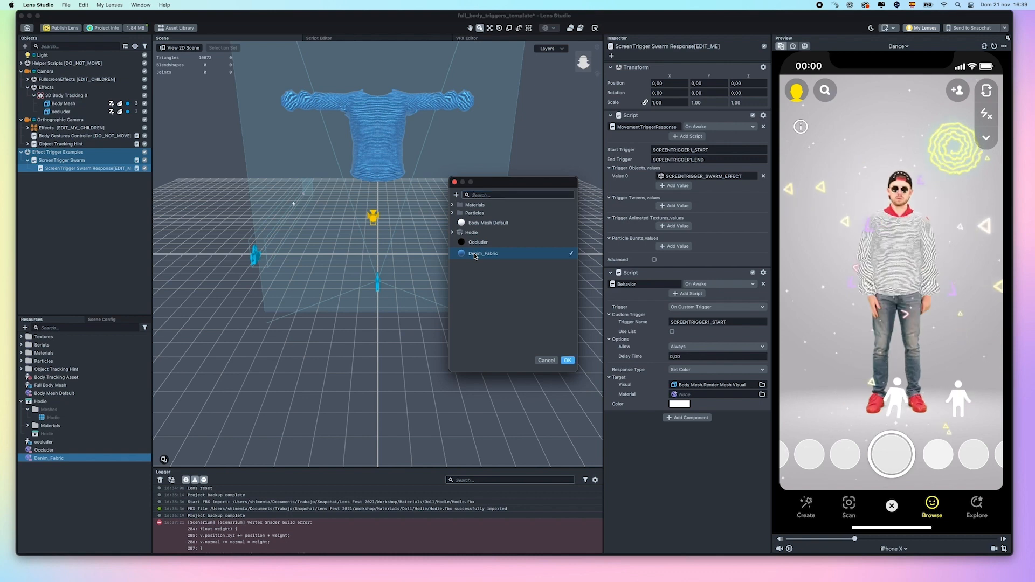
{"action": "left_click", "coordinate": [567, 359]}
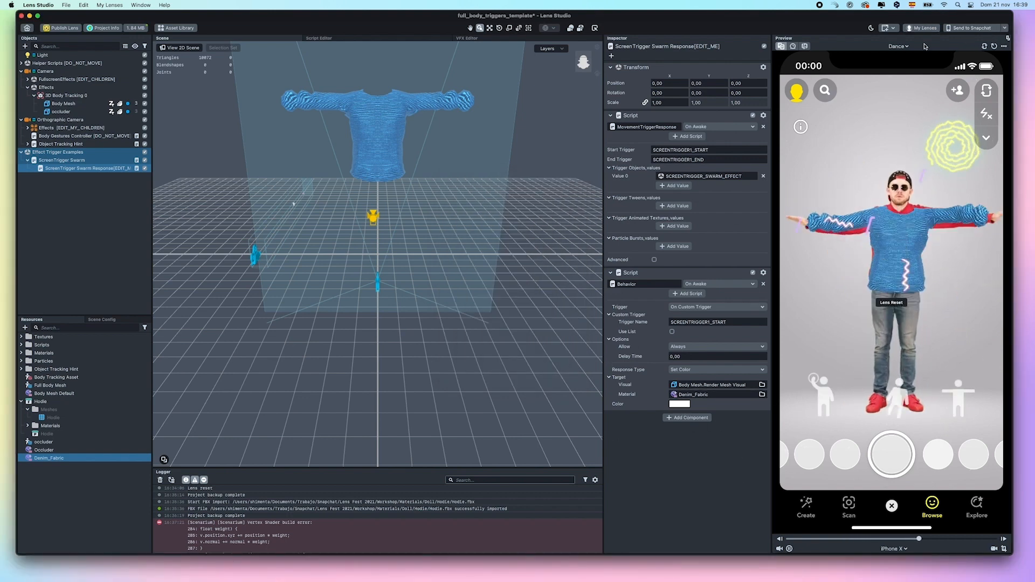
{"action": "left_click", "coordinate": [679, 403]}
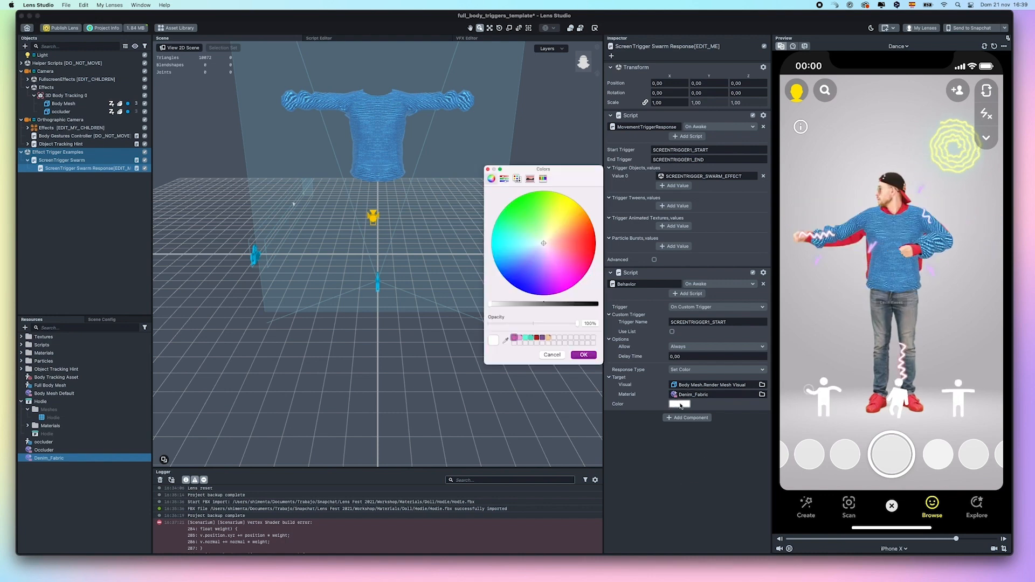
{"action": "left_click", "coordinate": [569, 273]}
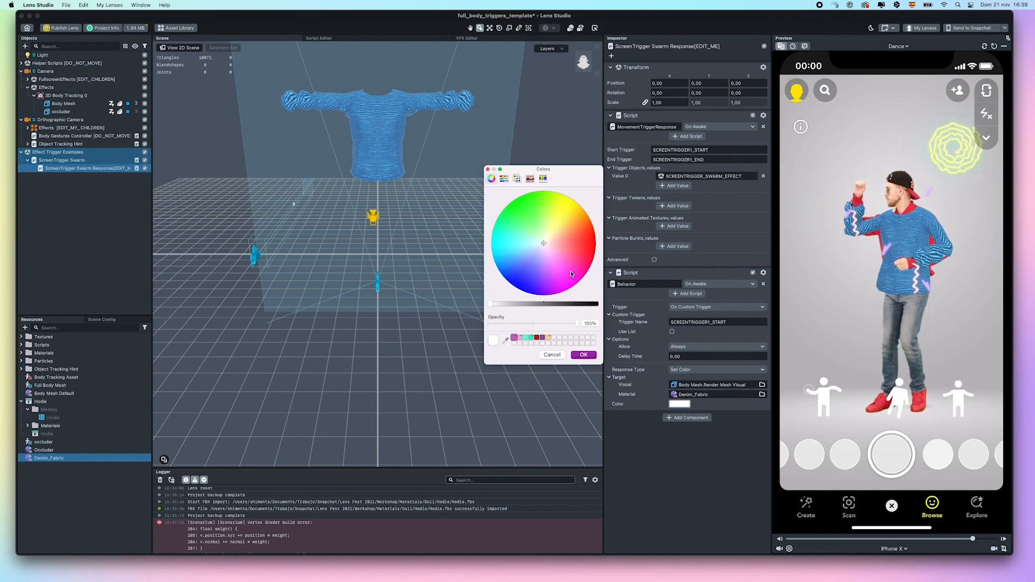
{"action": "left_click", "coordinate": [587, 355]}
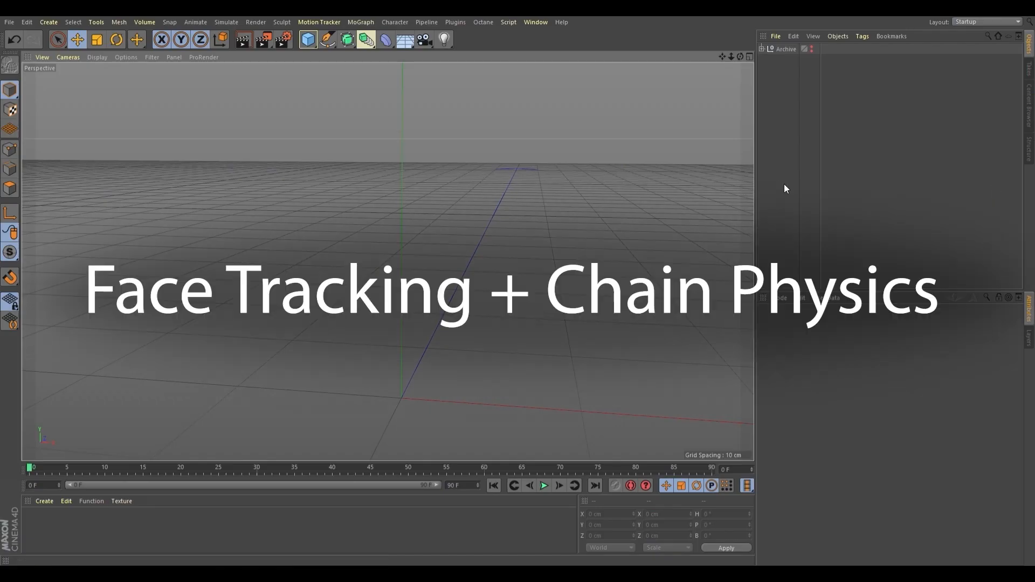
Add a Capsule primitive (radius 50 cm, height 200 cm) to the empty scene
{"action": "left_click", "coordinate": [390, 102]}
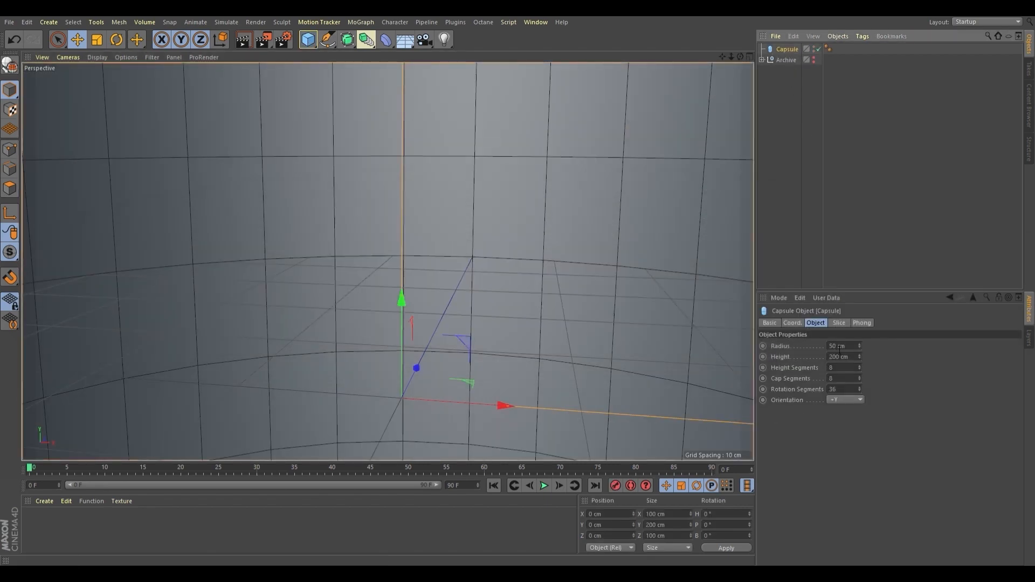
Enter new radius and height values for the capsule in the Attributes panel
{"action": "double_click", "coordinate": [838, 345]}
{"action": "type", "text": "15"}
{"action": "left_click", "coordinate": [841, 357]}
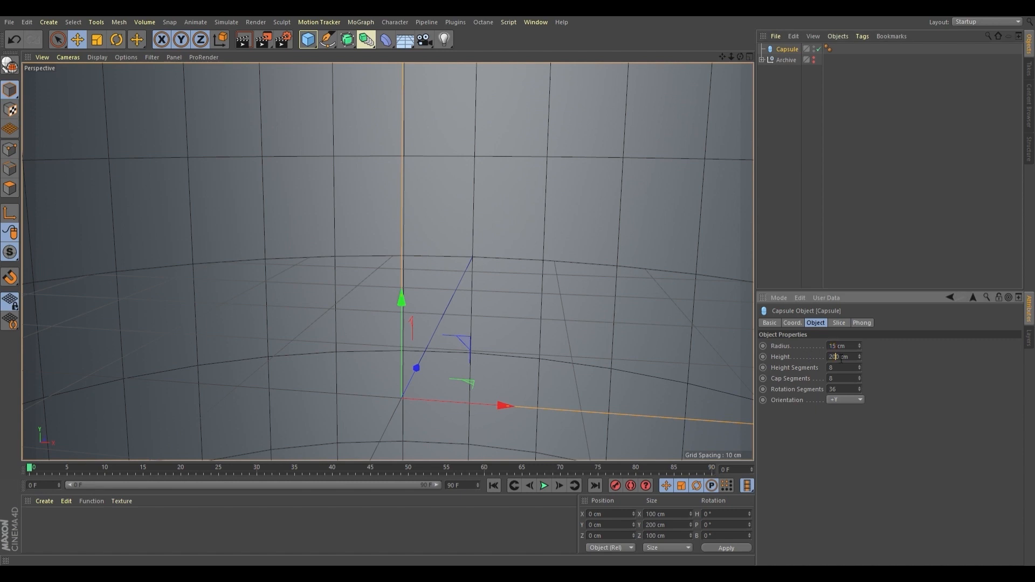
{"action": "type", "text": "15"}
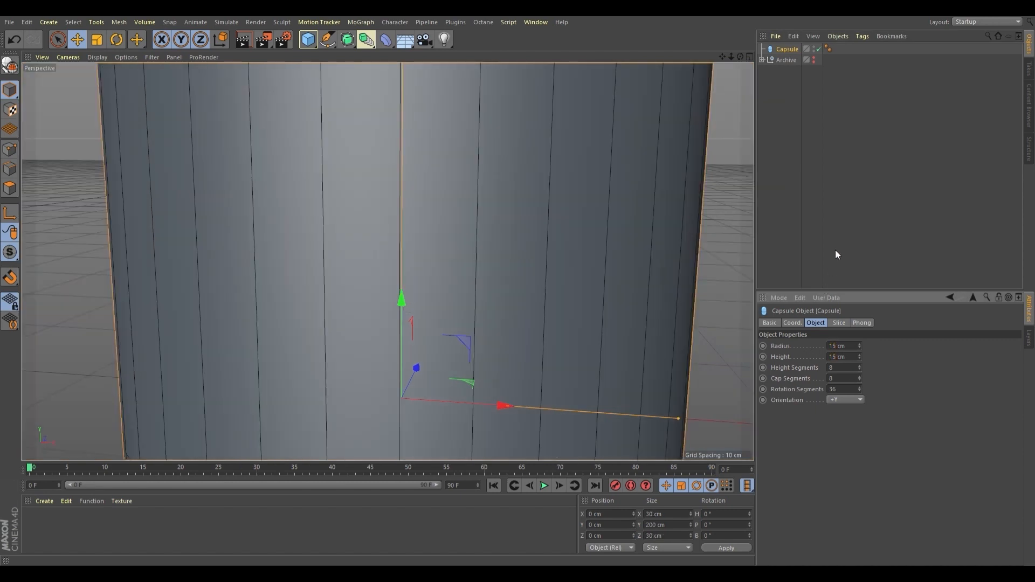
{"action": "left_click", "coordinate": [820, 248]}
{"action": "left_click", "coordinate": [785, 52]}
Slim the capsule to radius 1.426 cm and height 10.729 cm above the floor, with 14 rotation segments
{"action": "left_click_drag", "start_coordinate": [505, 407], "coordinate": [416, 369]}
{"action": "left_click_drag", "start_coordinate": [400, 303], "coordinate": [397, 176]}
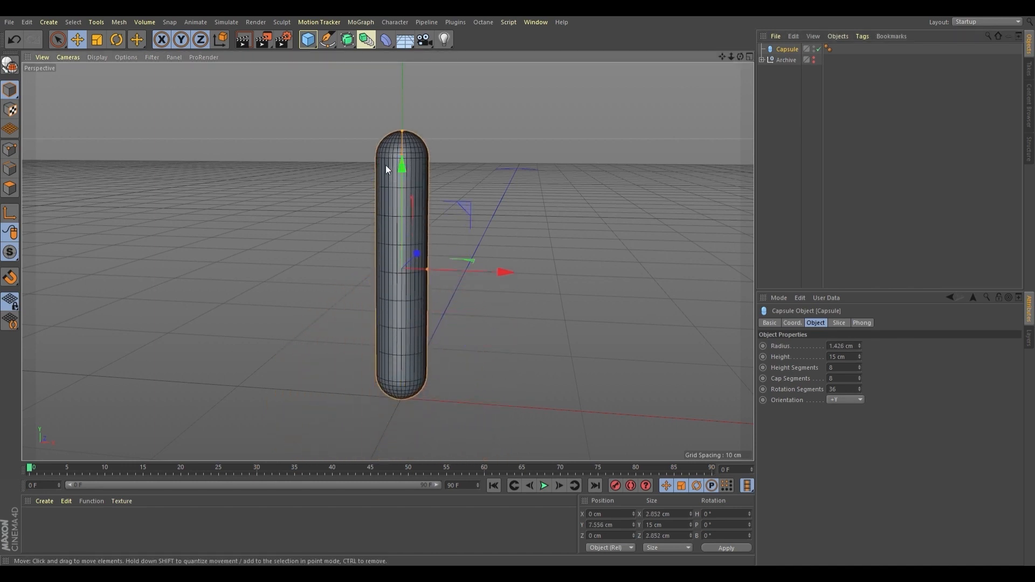
{"action": "left_click_drag", "start_coordinate": [401, 132], "coordinate": [398, 171]}
{"action": "left_click_drag", "start_coordinate": [399, 162], "coordinate": [398, 201]}
{"action": "middle_click_drag", "start_coordinate": [408, 374], "coordinate": [415, 371], "text": "alt"}
{"action": "left_click_drag", "start_coordinate": [414, 370], "coordinate": [425, 182], "text": "alt"}
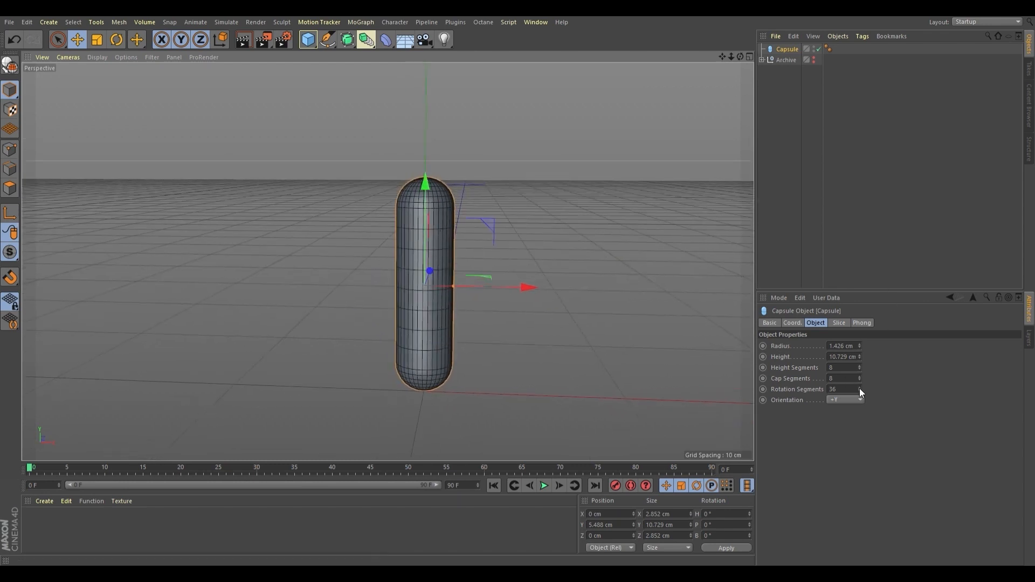
{"action": "left_click_drag", "start_coordinate": [858, 390], "coordinate": [859, 389]}
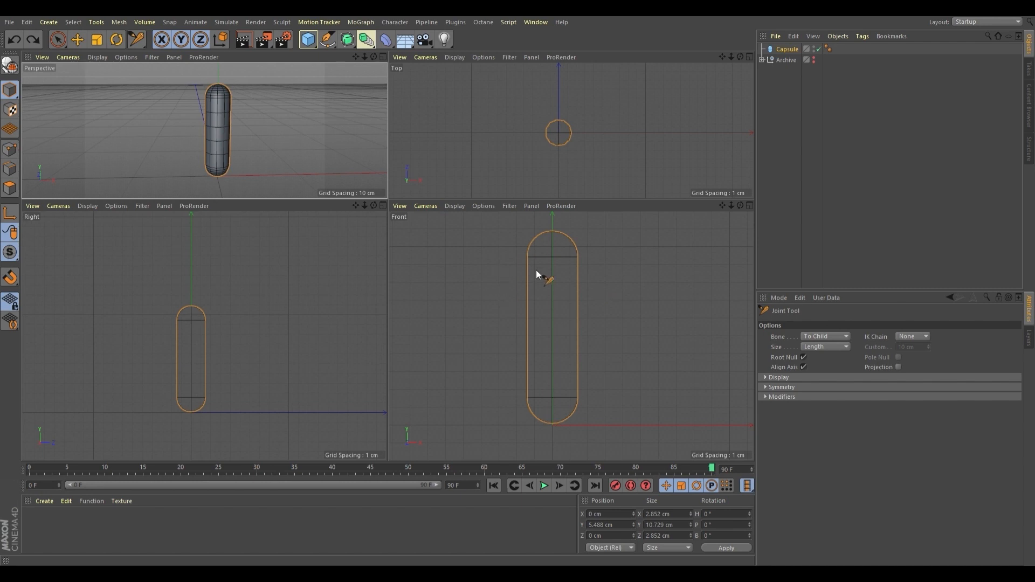
Make the capsule editable and draw a chain of joints up its centre in the Front view
{"action": "left_click", "coordinate": [787, 48]}
{"action": "key", "text": "c"}
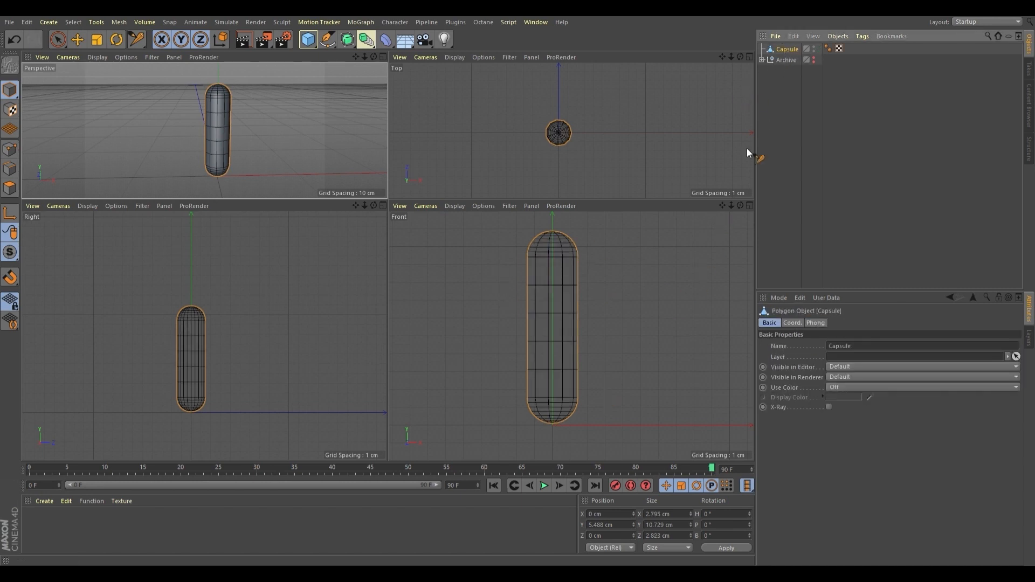
{"action": "left_click", "coordinate": [553, 416], "text": "ctrl"}
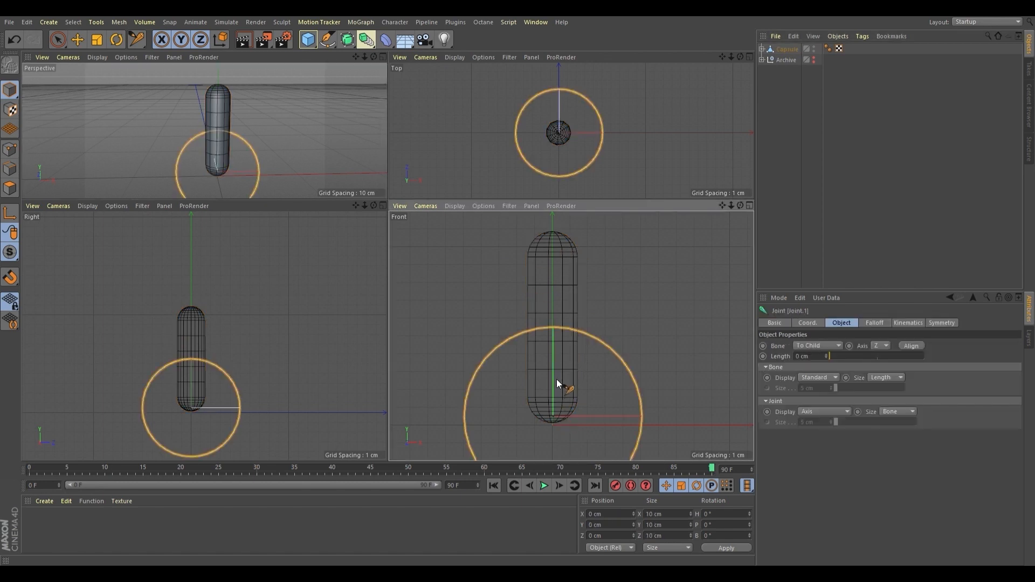
{"action": "left_click", "coordinate": [553, 344], "text": "ctrl"}
{"action": "left_click", "coordinate": [552, 292], "text": "ctrl"}
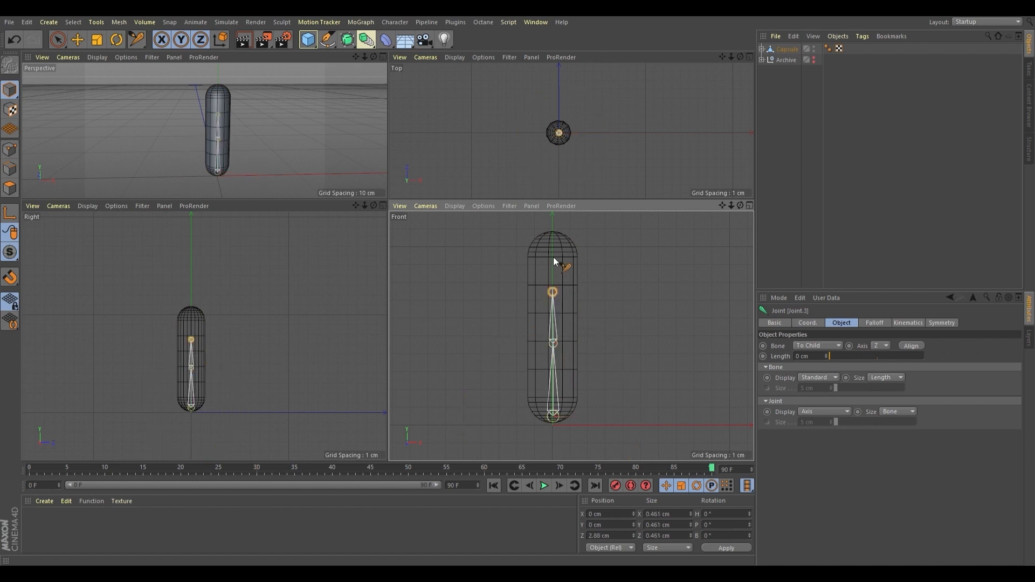
{"action": "left_click", "coordinate": [551, 254], "text": "ctrl"}
{"action": "key", "text": "e"}
{"action": "left_click", "coordinate": [554, 275]}
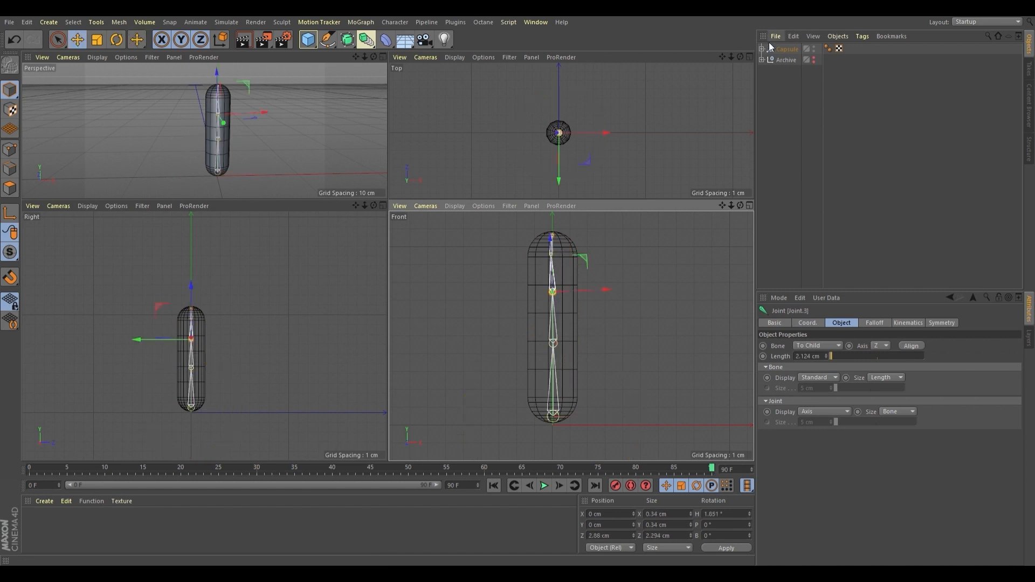
{"action": "left_click", "coordinate": [761, 48]}
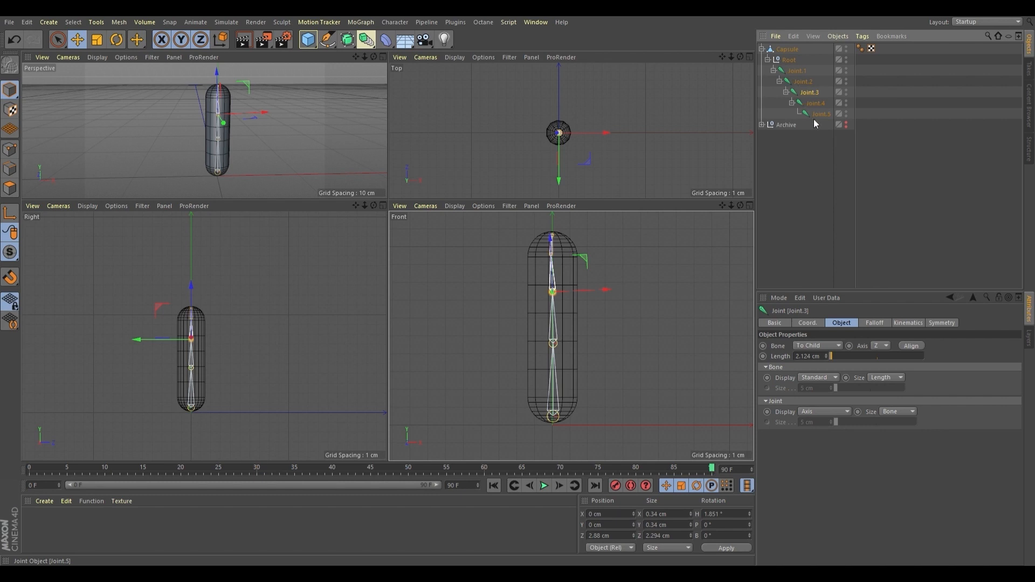
Reposition the joints, lowering Joint.3 and raising Joint.5 toward the capsule's top
{"action": "left_click_drag", "start_coordinate": [550, 238], "coordinate": [550, 253]}
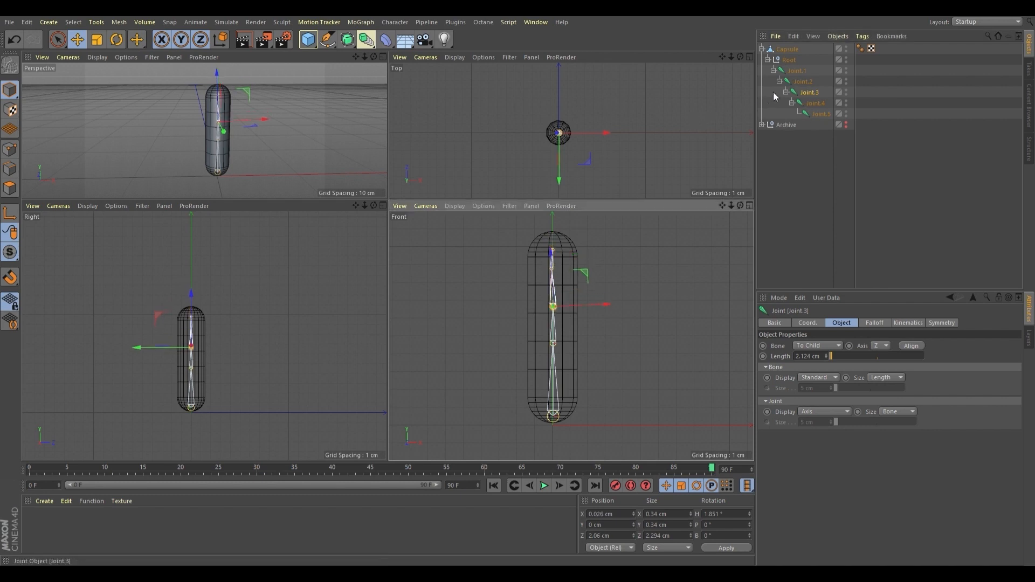
{"action": "left_click", "coordinate": [764, 112]}
{"action": "left_click", "coordinate": [790, 70]}
{"action": "left_click", "coordinate": [816, 113]}
{"action": "left_click_drag", "start_coordinate": [555, 221], "coordinate": [556, 203]}
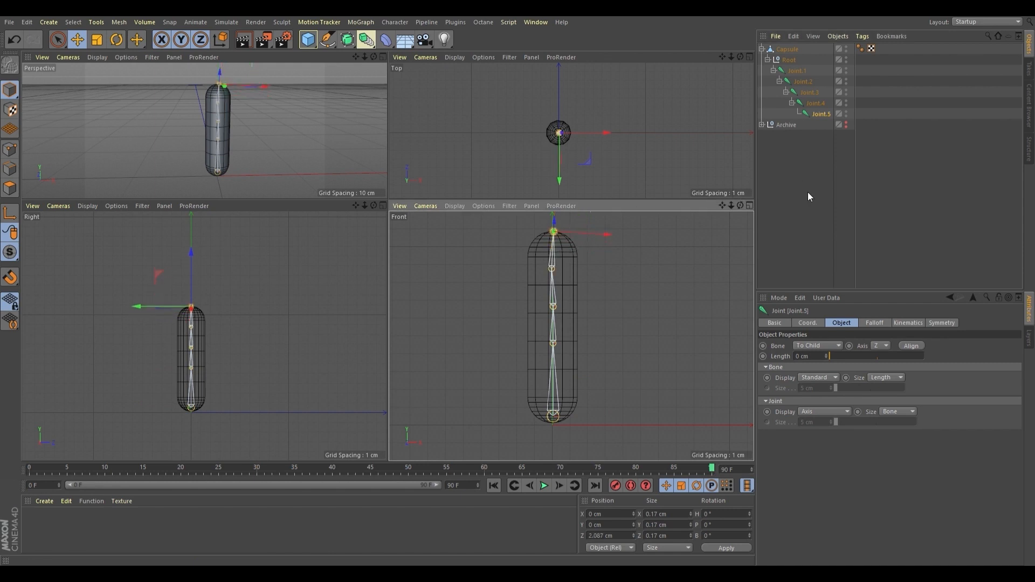
Set the heading rotation of Joint.2, Joint.3 and Joint.4 to 0°
{"action": "left_click", "coordinate": [797, 71]}
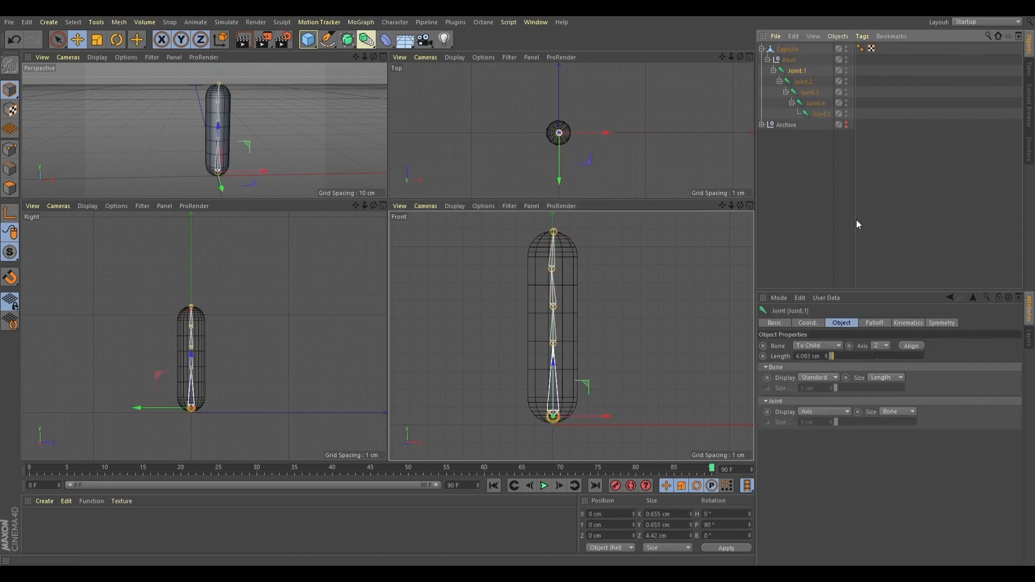
{"action": "left_click", "coordinate": [823, 322]}
{"action": "left_click", "coordinate": [804, 83]}
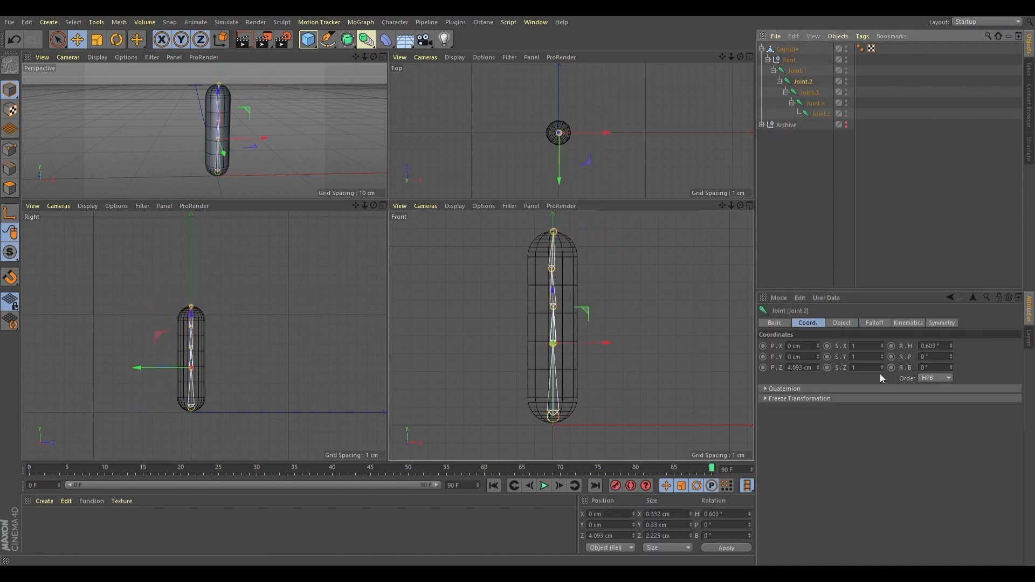
{"action": "left_click", "coordinate": [941, 347]}
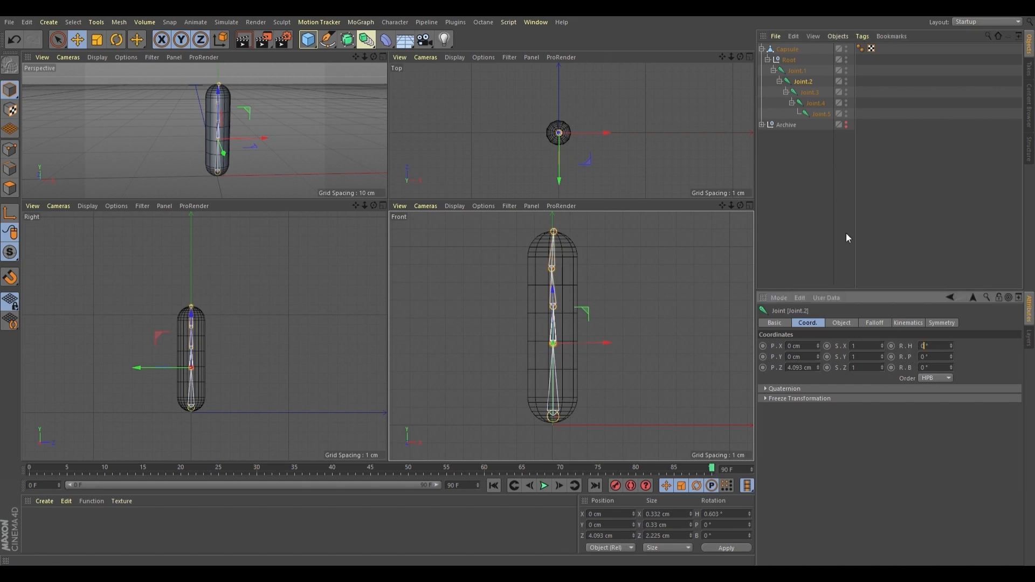
{"action": "left_click", "coordinate": [808, 92]}
{"action": "left_click", "coordinate": [922, 345]}
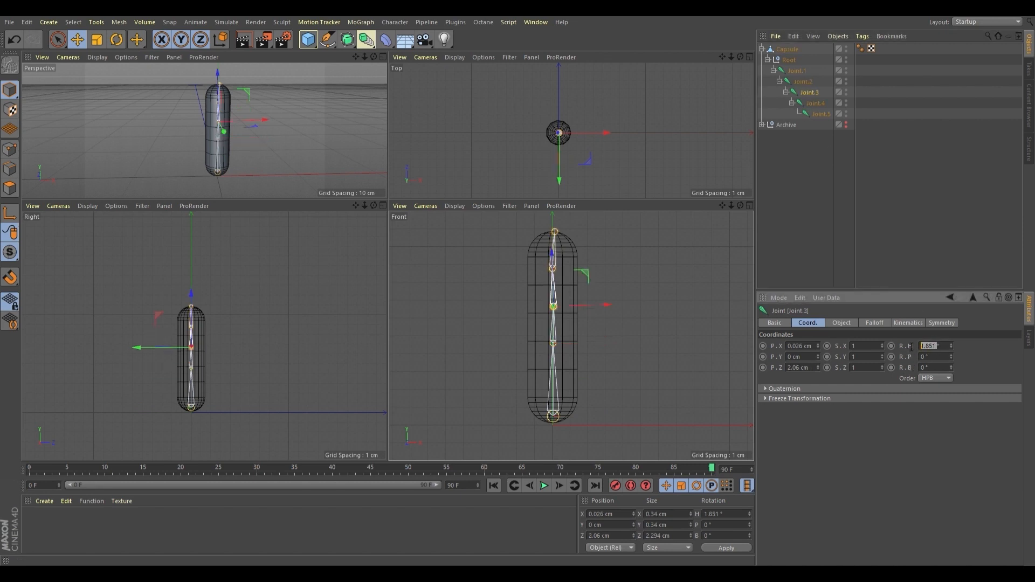
{"action": "left_click", "coordinate": [815, 103]}
{"action": "left_click", "coordinate": [922, 346]}
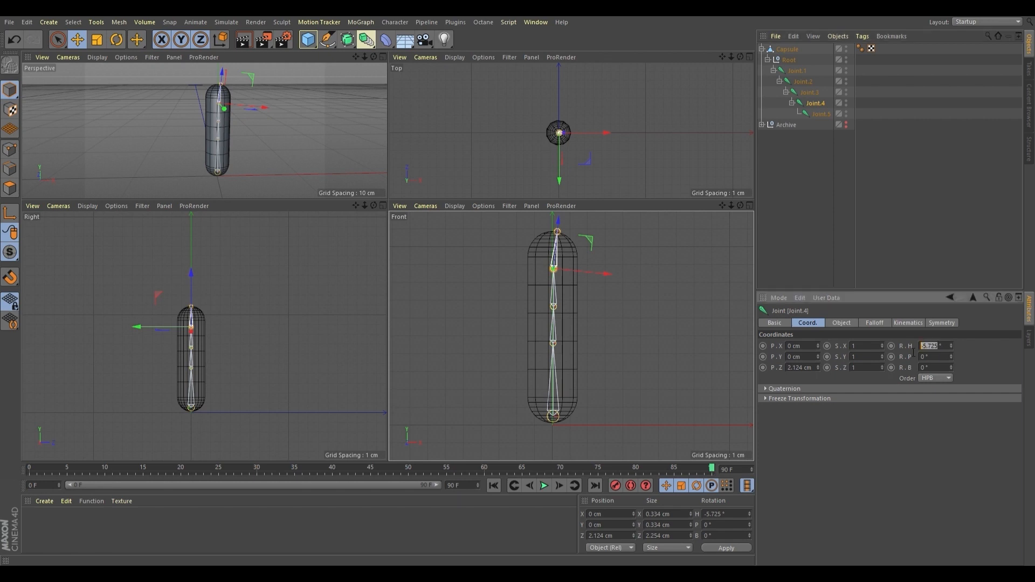
{"action": "key", "text": "Down"}
Check the rotation values of Joint.2 through Joint.5 in turn
{"action": "left_click", "coordinate": [799, 170]}
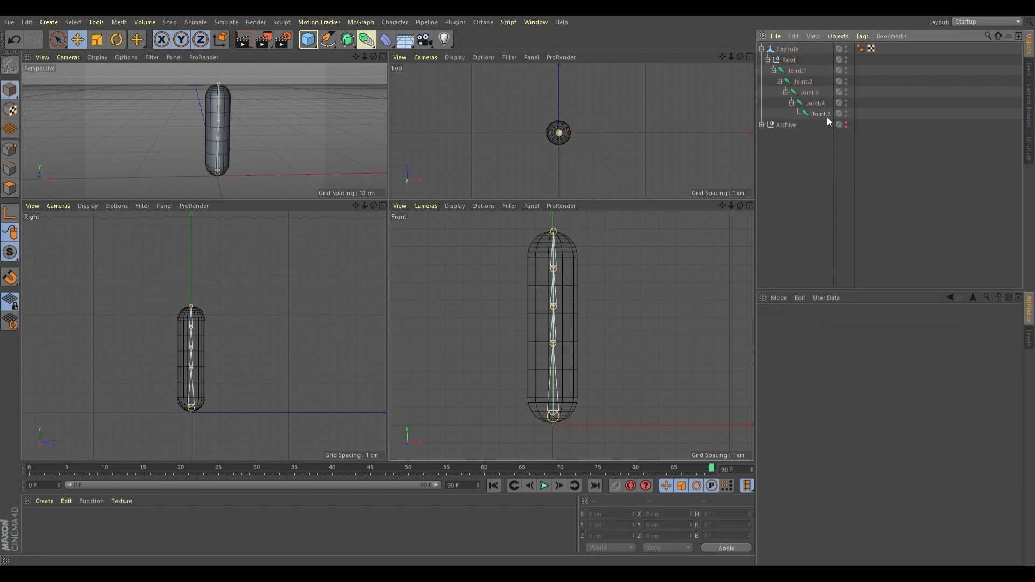
{"action": "left_click", "coordinate": [803, 81]}
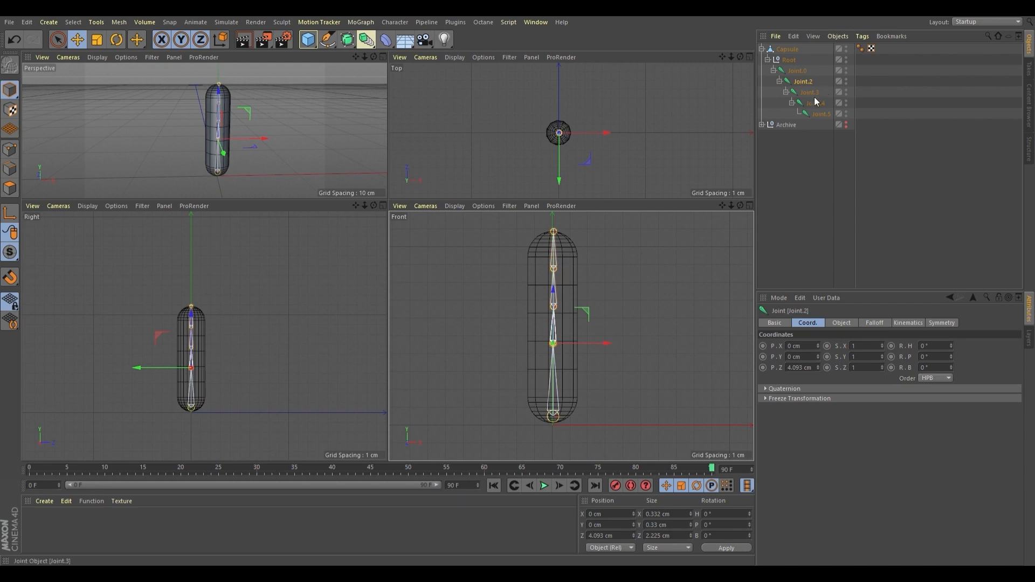
{"action": "left_click", "coordinate": [816, 96]}
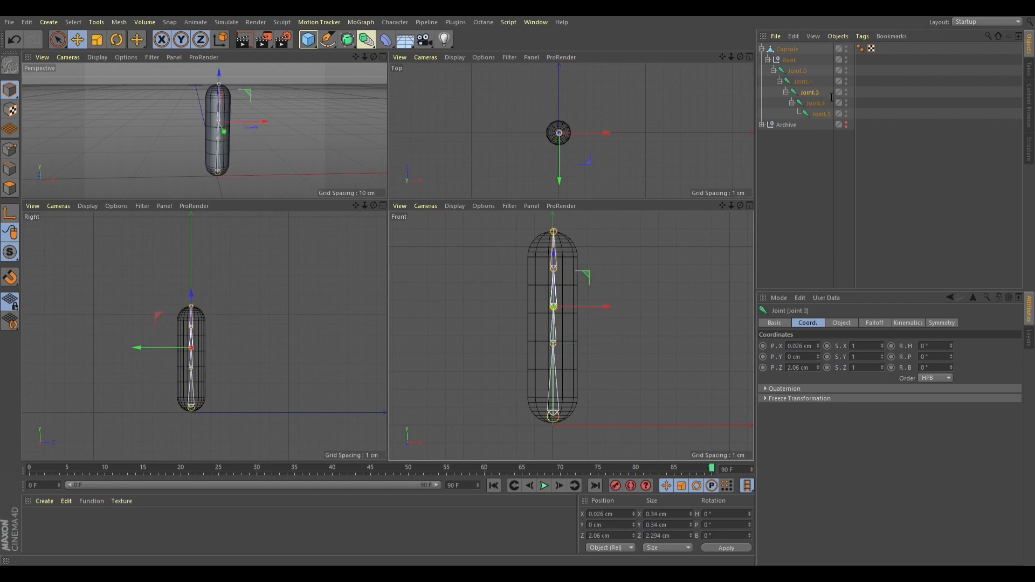
{"action": "left_click", "coordinate": [818, 104]}
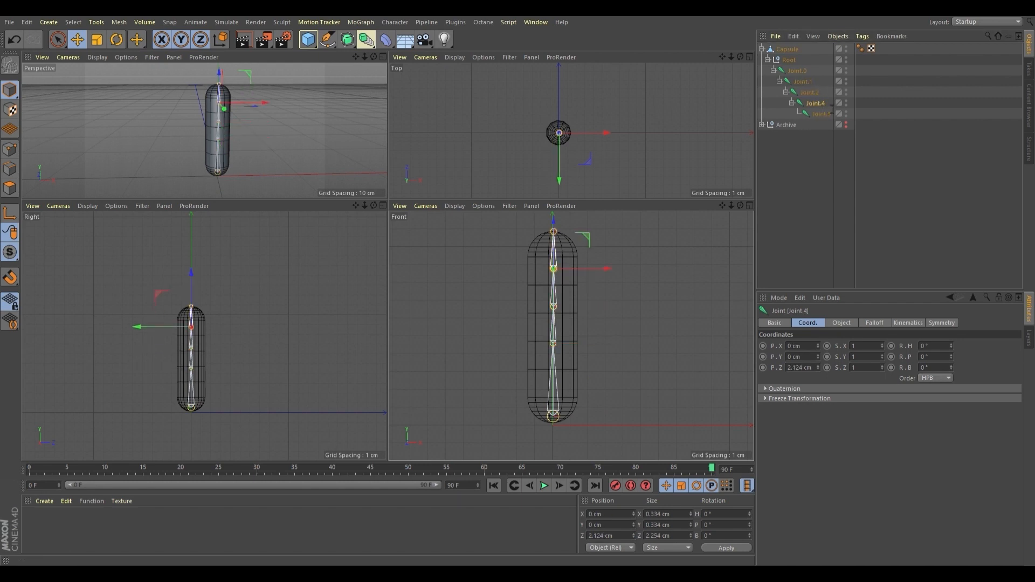
{"action": "left_click", "coordinate": [823, 115]}
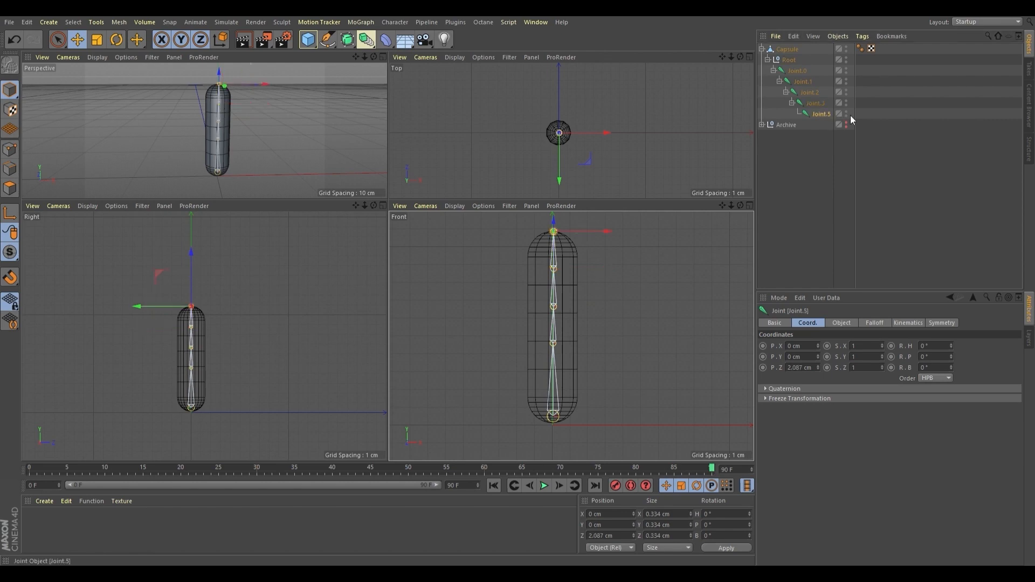
{"action": "key", "text": "Down"}
Bind the capsule to its Root and joints with the Commander's Bind command
{"action": "left_click", "coordinate": [822, 116]}
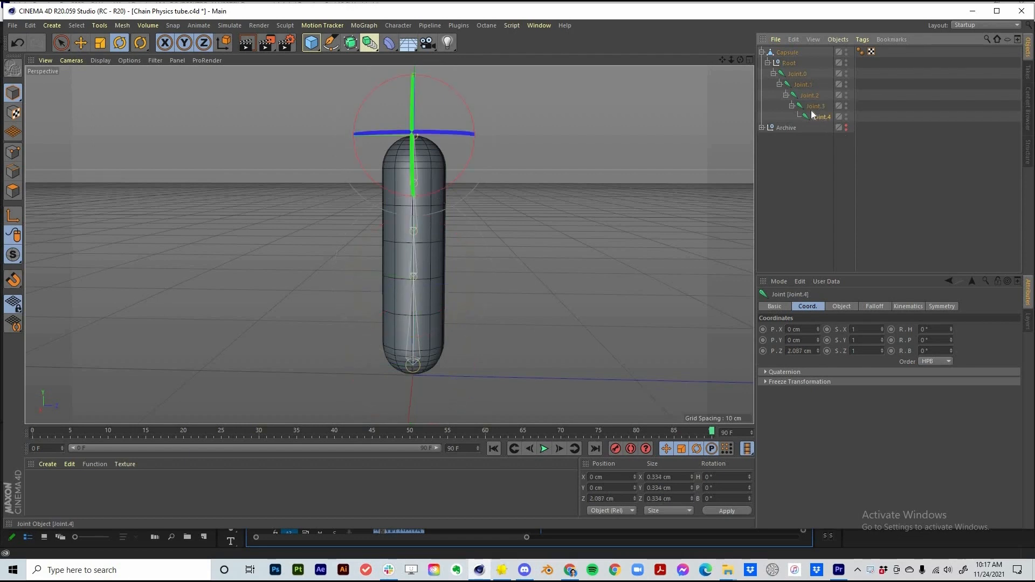
{"action": "left_click", "coordinate": [787, 56], "text": "shift"}
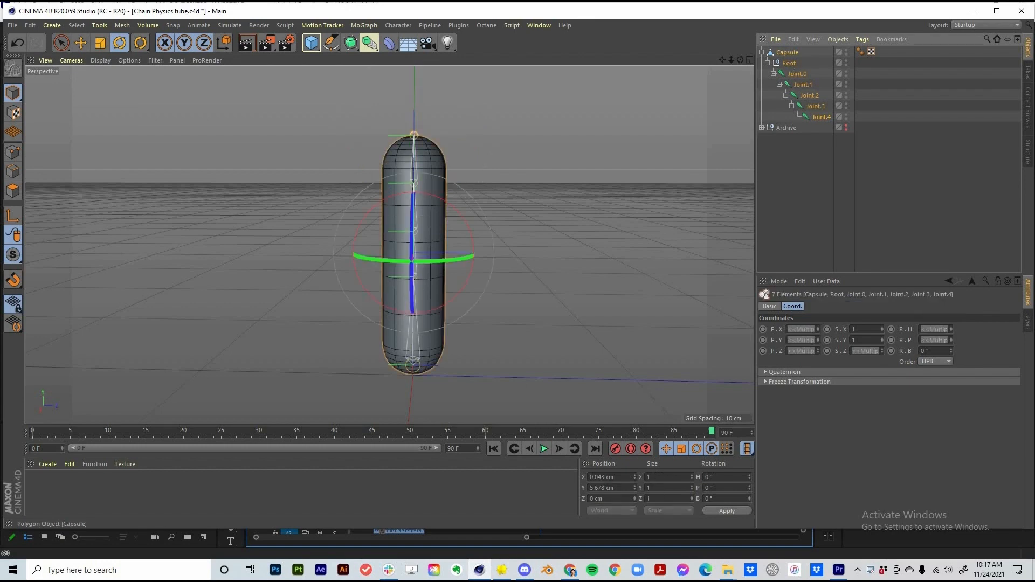
{"action": "key", "text": "shift+c"}
{"action": "type", "text": "bind"}
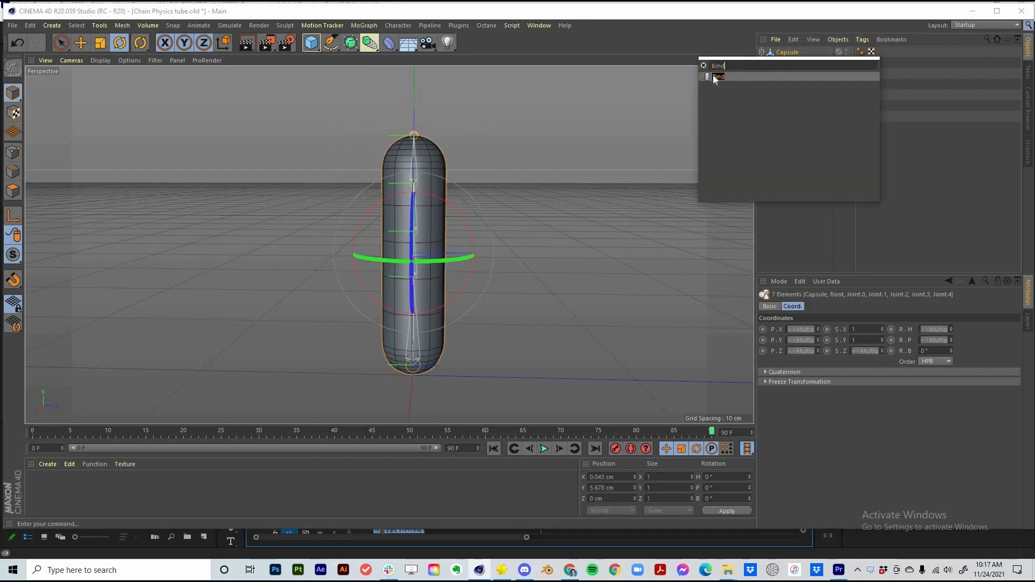
{"action": "key", "text": "Return"}
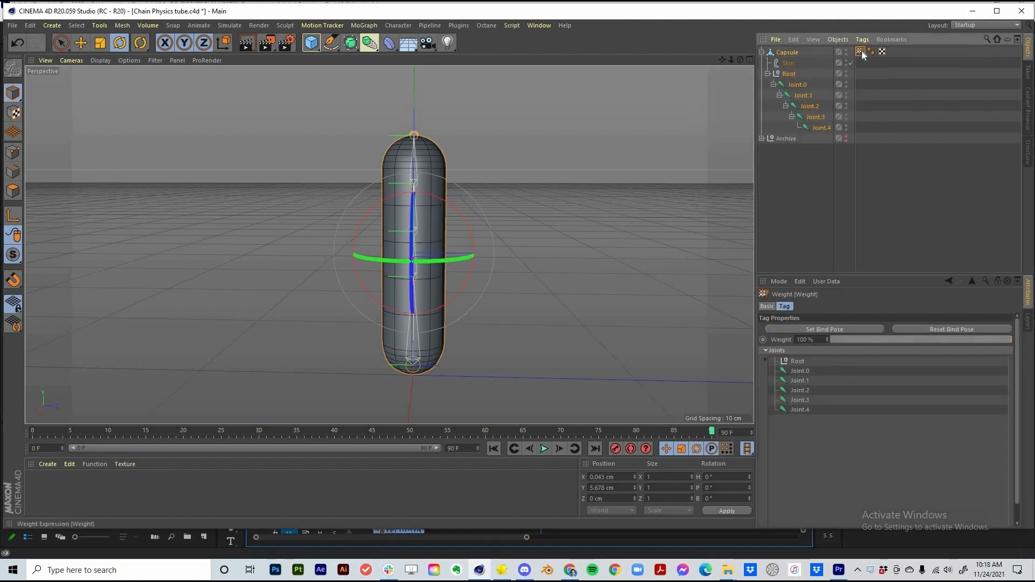
Rotate Joint.2 and Joint.1 to bend the skinned capsule
{"action": "left_click", "coordinate": [809, 107]}
{"action": "left_click_drag", "start_coordinate": [414, 237], "coordinate": [461, 250]}
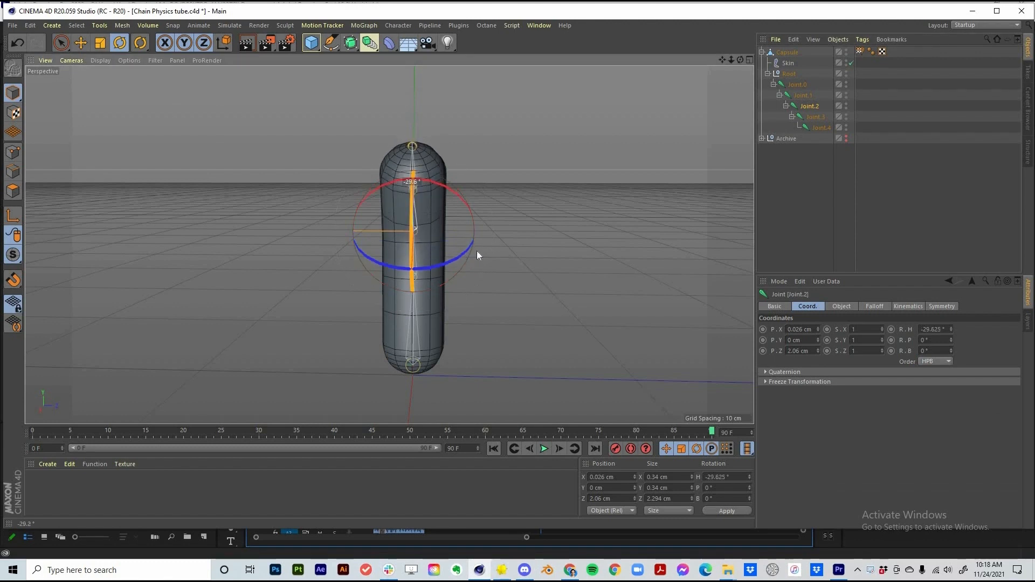
{"action": "left_click_drag", "start_coordinate": [432, 210], "coordinate": [391, 211], "text": "alt"}
{"action": "left_click", "coordinate": [810, 117]}
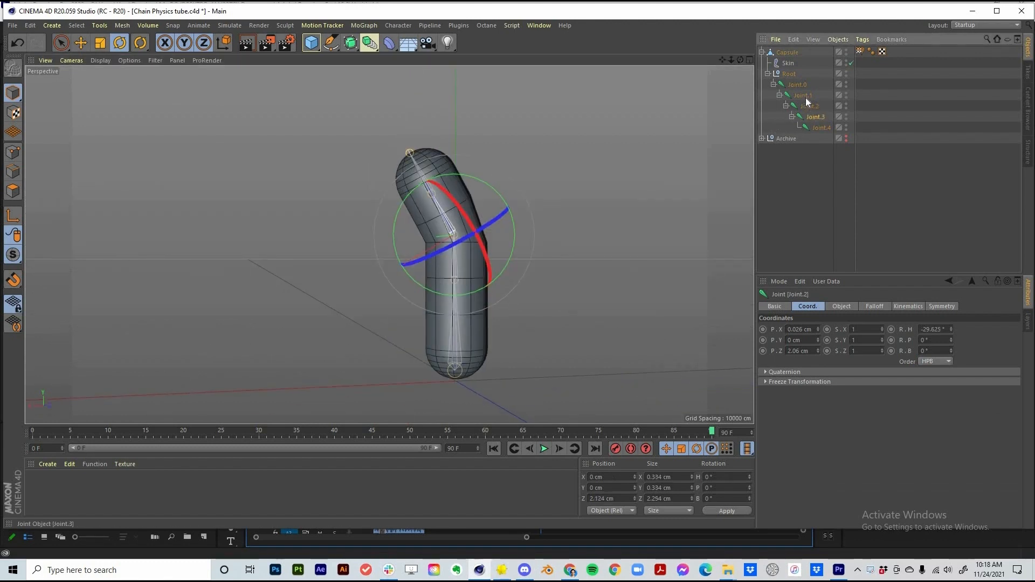
{"action": "key", "text": "Up"}
{"action": "key", "text": "Up"}
{"action": "left_click_drag", "start_coordinate": [358, 287], "coordinate": [449, 216]}
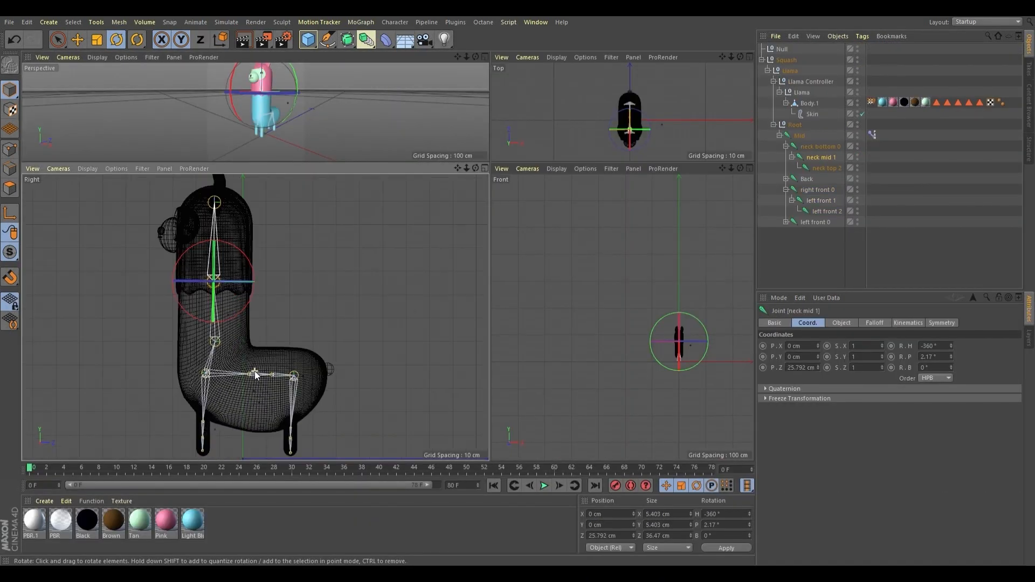
Rotate the llama's neck mid 1 joint in the Right view, then again in maximized Perspective
{"action": "middle_click_drag", "start_coordinate": [255, 375], "coordinate": [314, 358], "text": "alt"}
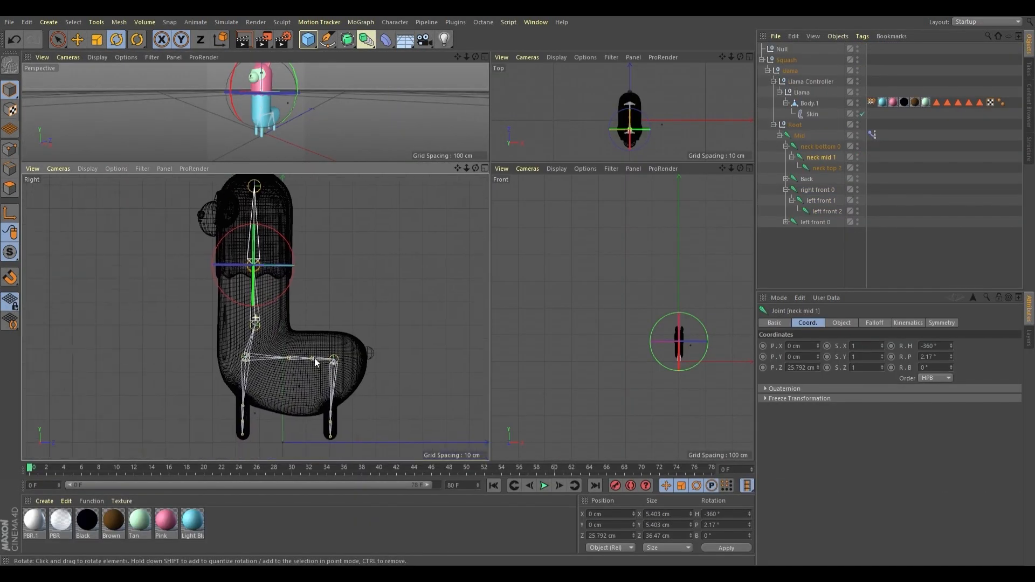
{"action": "mouse_move", "coordinate": [285, 267]}
{"action": "left_mouse_down"}
{"action": "mouse_move", "coordinate": [288, 280]}
{"action": "mouse_move", "coordinate": [286, 253]}
{"action": "mouse_move", "coordinate": [296, 276]}
{"action": "mouse_move", "coordinate": [293, 244]}
{"action": "mouse_move", "coordinate": [301, 258]}
{"action": "left_mouse_up"}
{"action": "middle_click", "coordinate": [306, 131]}
{"action": "left_click_drag", "start_coordinate": [464, 204], "coordinate": [456, 150]}
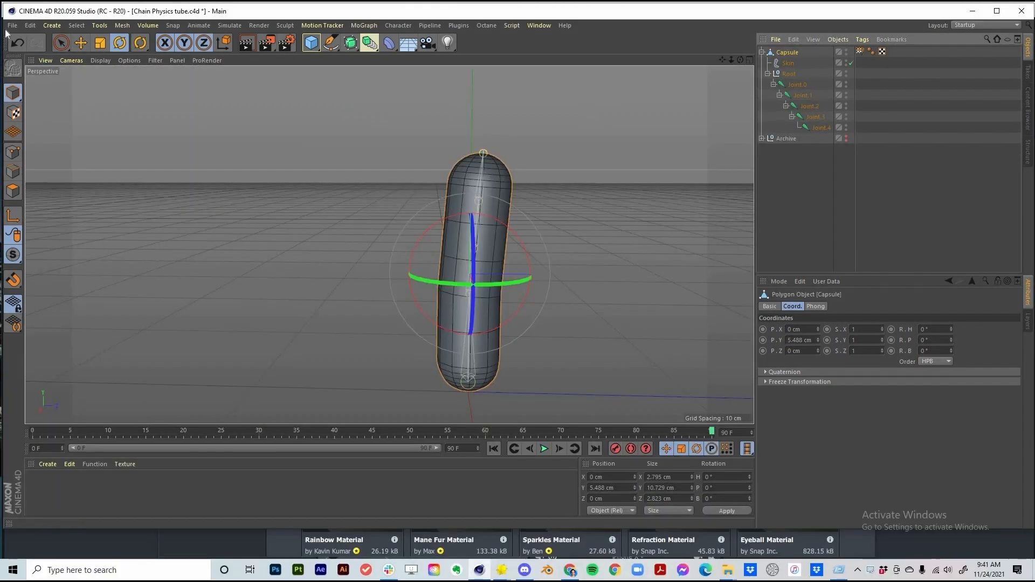
Export the capsule rig as FBX 'Chain Physics tube' in the FBX Files folder with default settings
{"action": "left_click", "coordinate": [12, 25]}
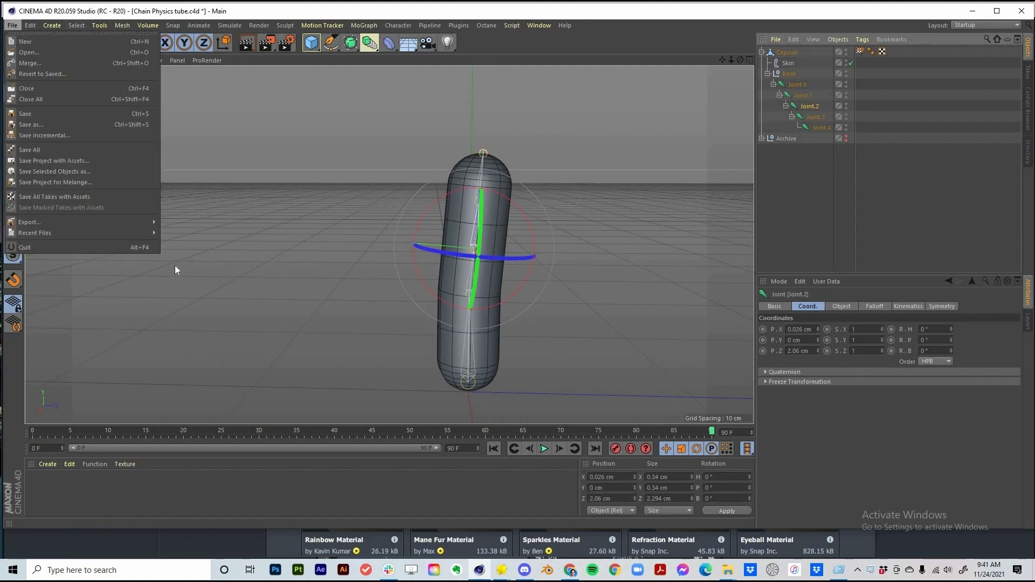
{"action": "mouse_move", "coordinate": [138, 221]}
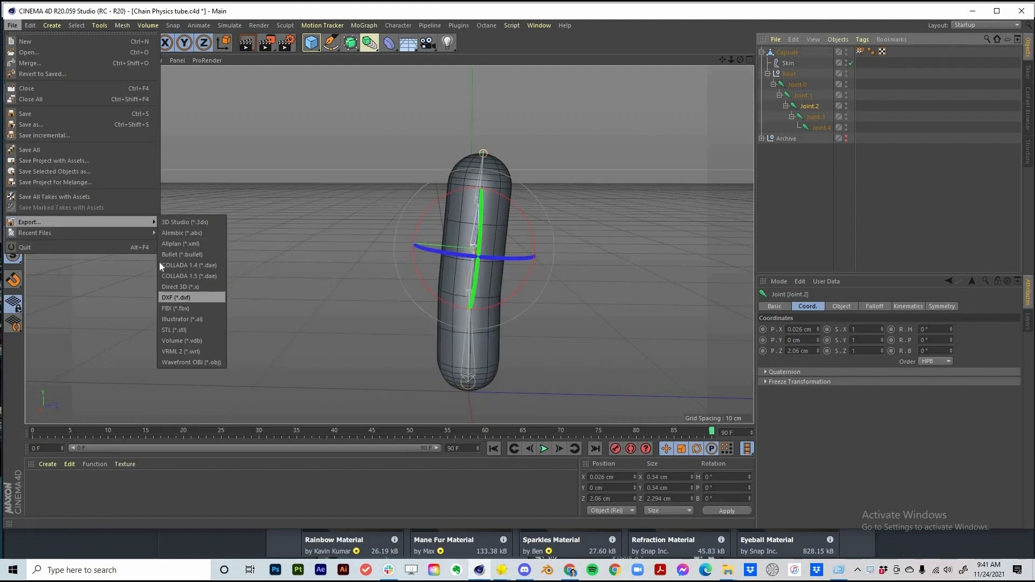
{"action": "left_click", "coordinate": [174, 308]}
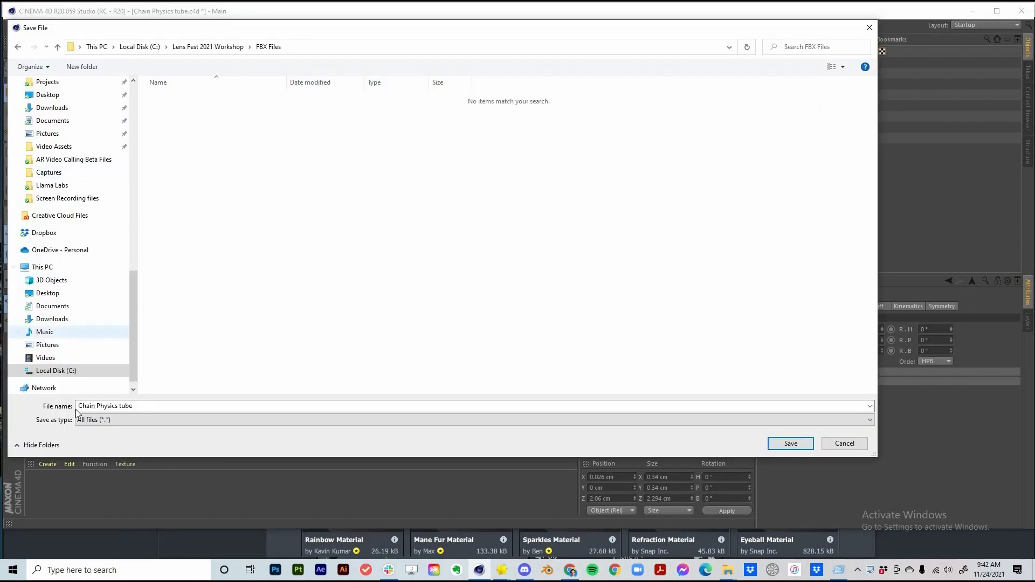
{"action": "left_click", "coordinate": [177, 409]}
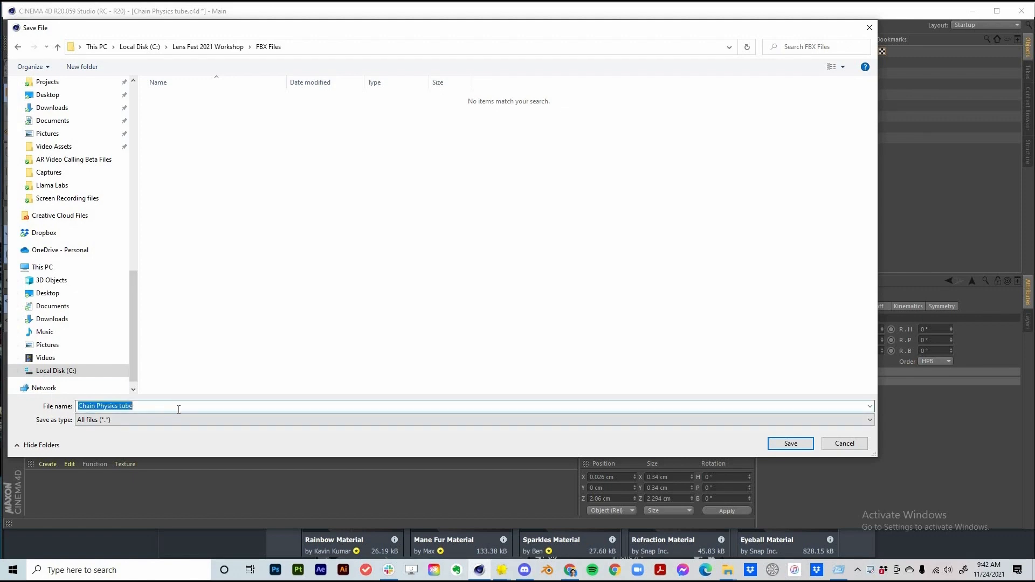
{"action": "left_click", "coordinate": [779, 445]}
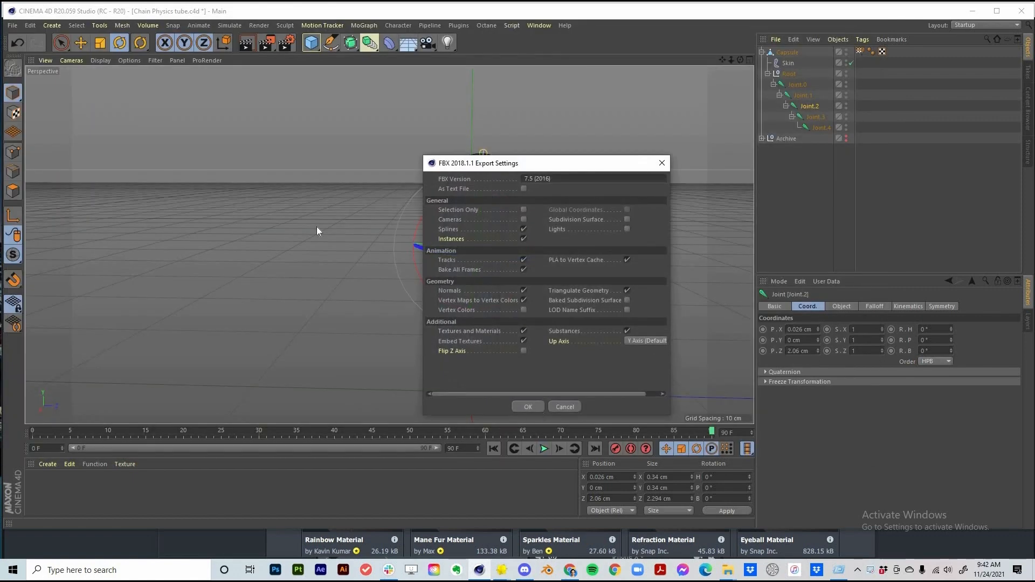
{"action": "left_click", "coordinate": [527, 407]}
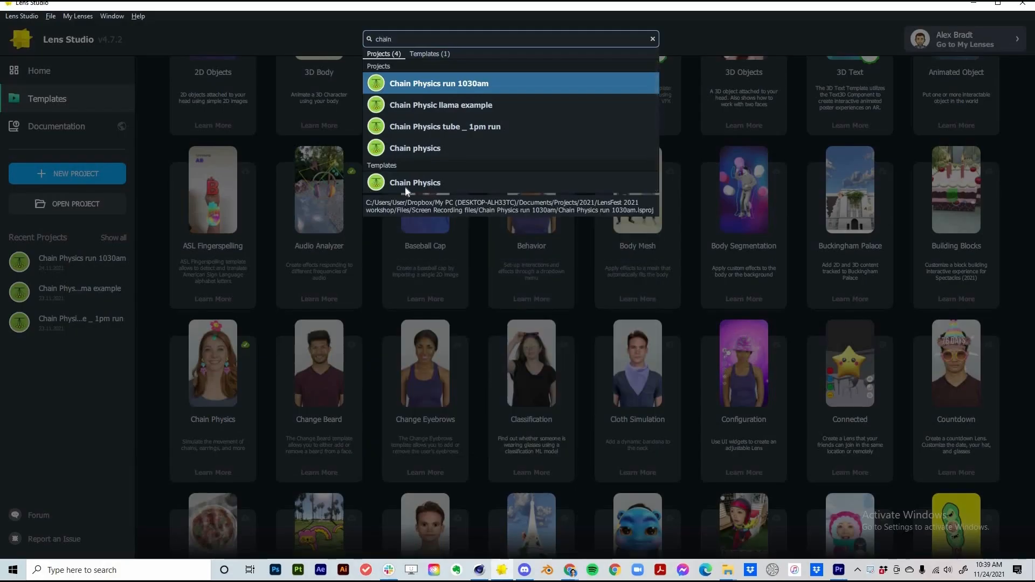
Open the Chain Physics template, hide the leaf earring chain, and choose Chain Physics tube.fbx to import
{"action": "left_click", "coordinate": [498, 255]}
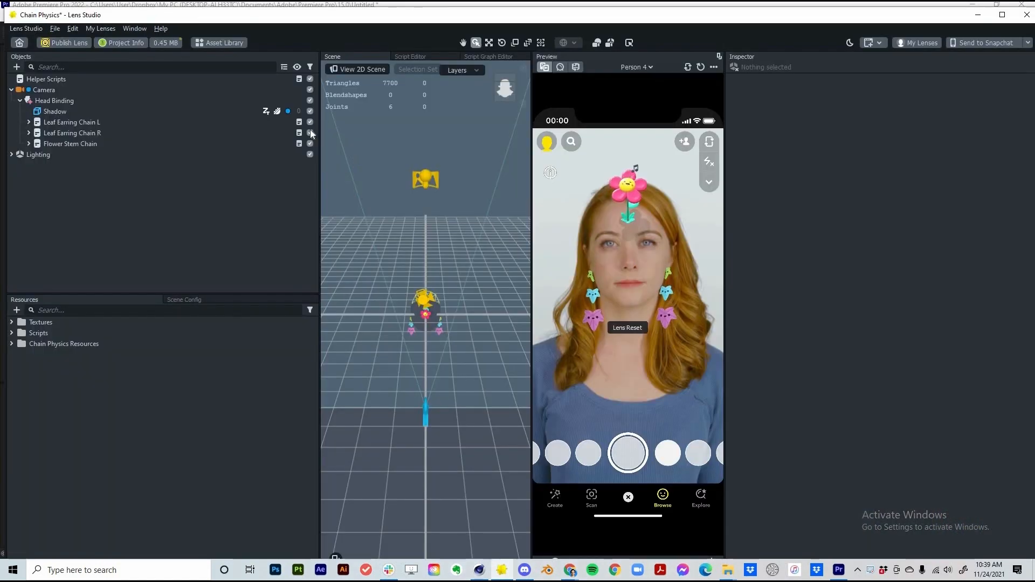
{"action": "left_click", "coordinate": [309, 123]}
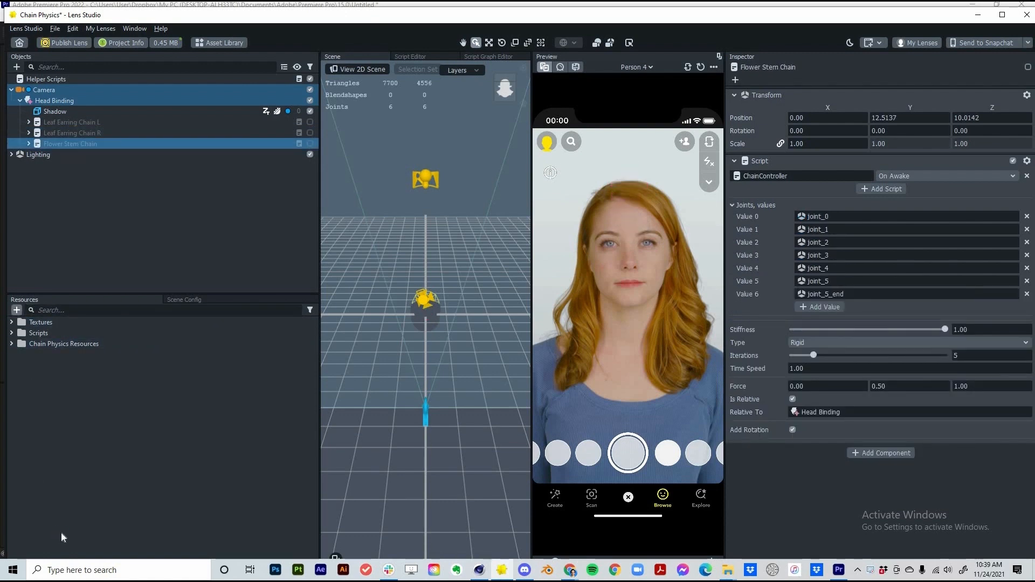
{"action": "left_click", "coordinate": [16, 310]}
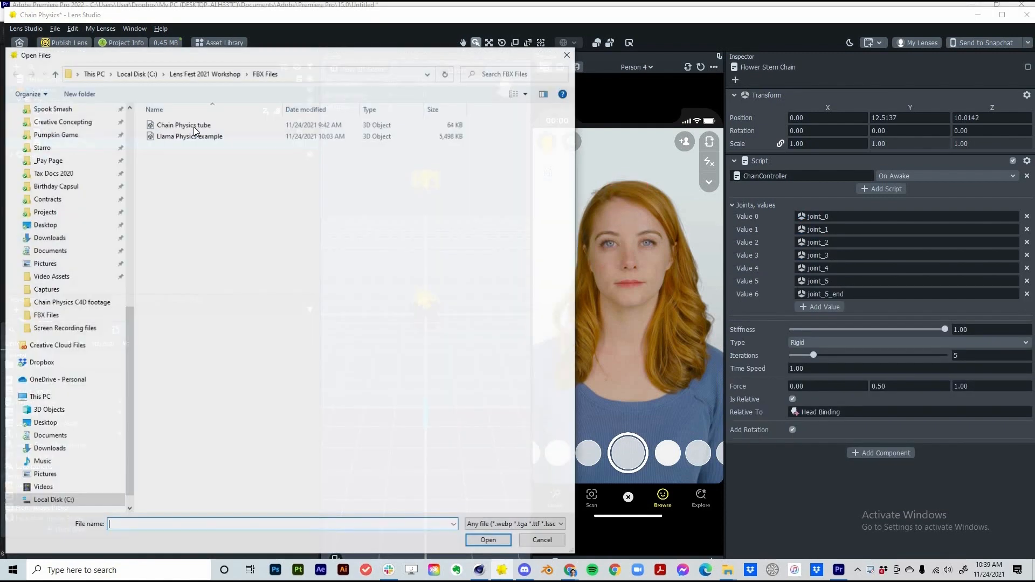
{"action": "left_click", "coordinate": [193, 128]}
{"action": "left_click", "coordinate": [489, 541]}
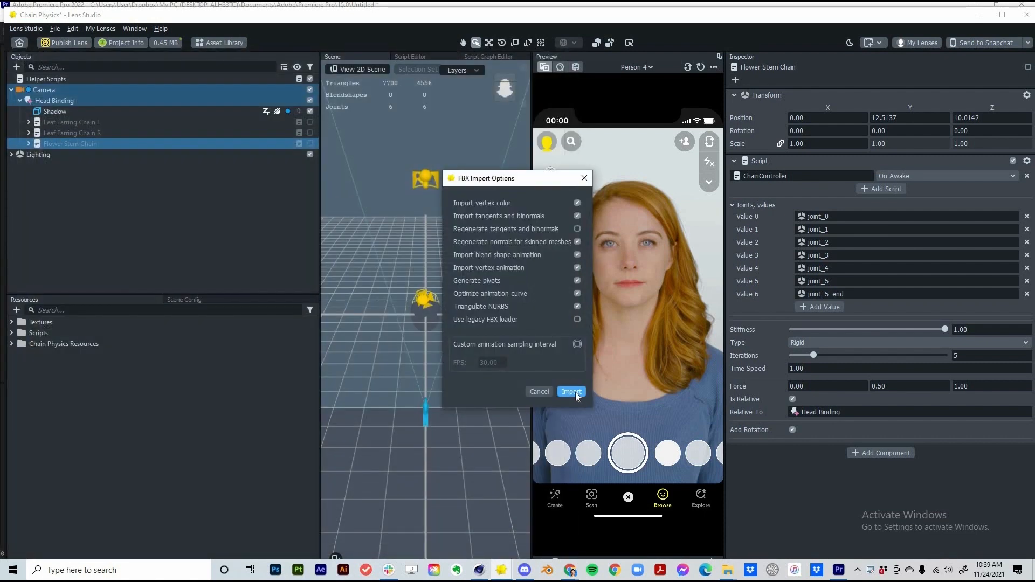
Import Chain Physics tube with default options and place its prefab in the scene
{"action": "left_click", "coordinate": [571, 392]}
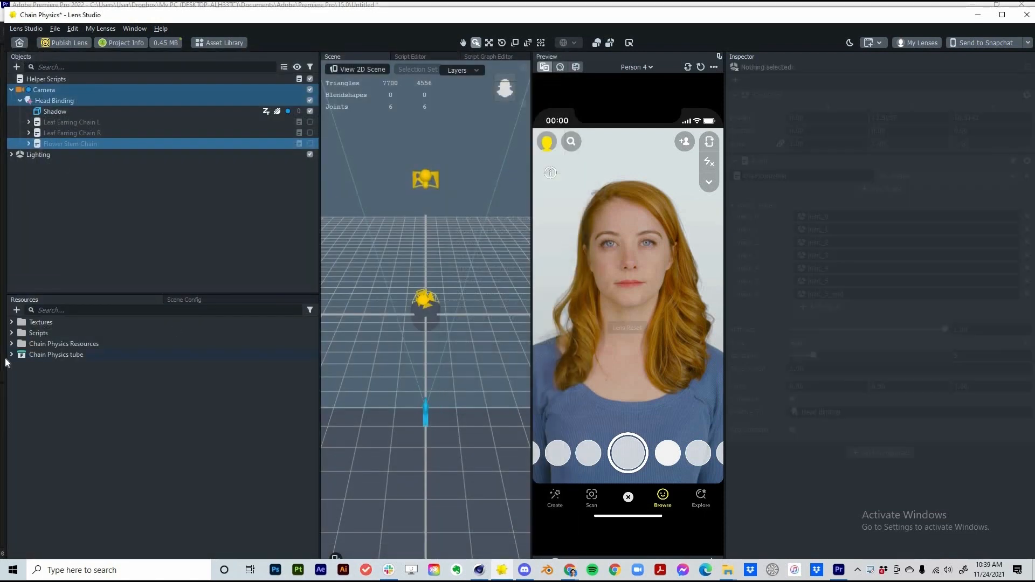
{"action": "left_click", "coordinate": [14, 356]}
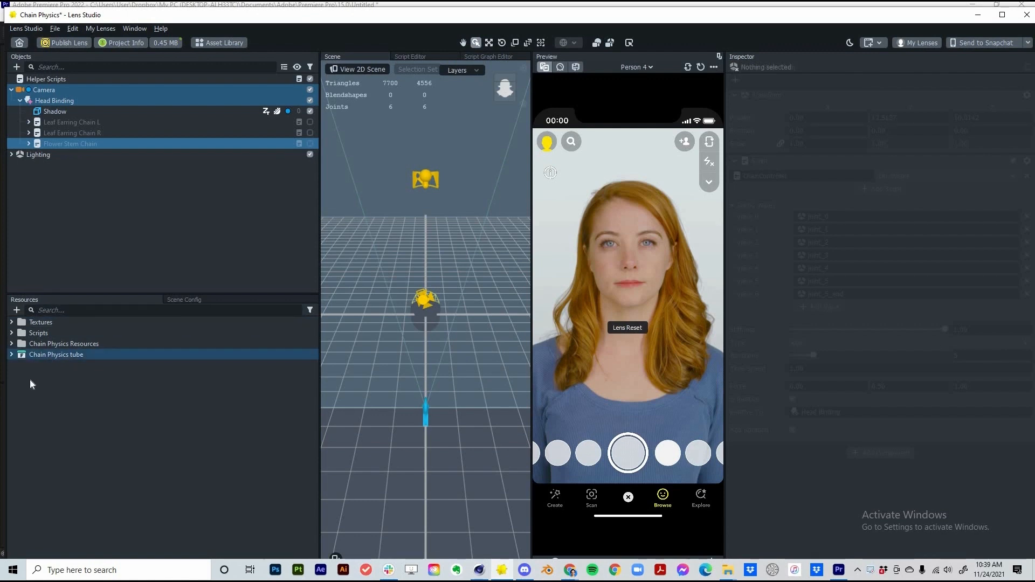
{"action": "left_click", "coordinate": [11, 354]}
{"action": "left_click", "coordinate": [62, 376]}
{"action": "left_click", "coordinate": [20, 365]}
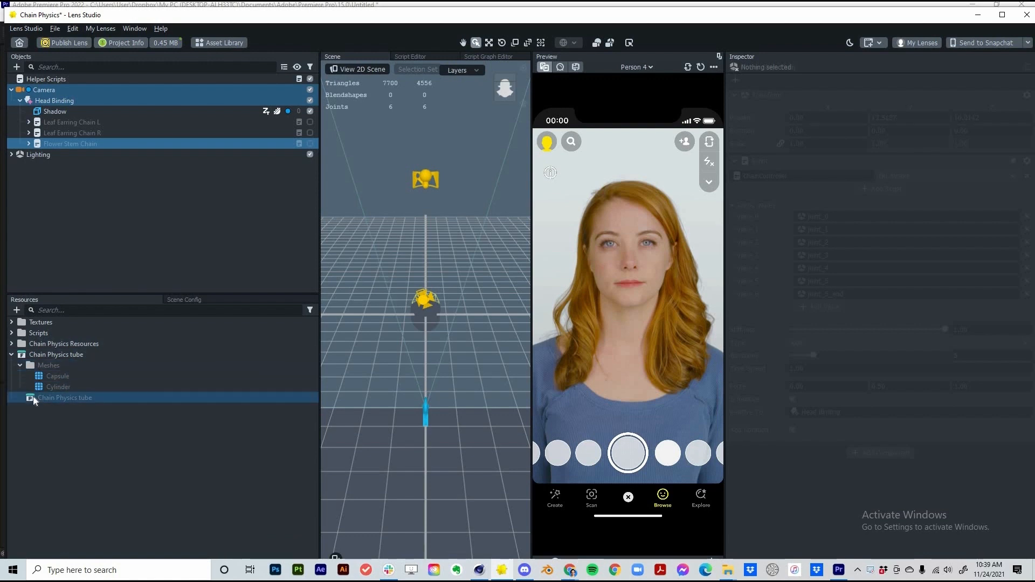
{"action": "left_click", "coordinate": [51, 397]}
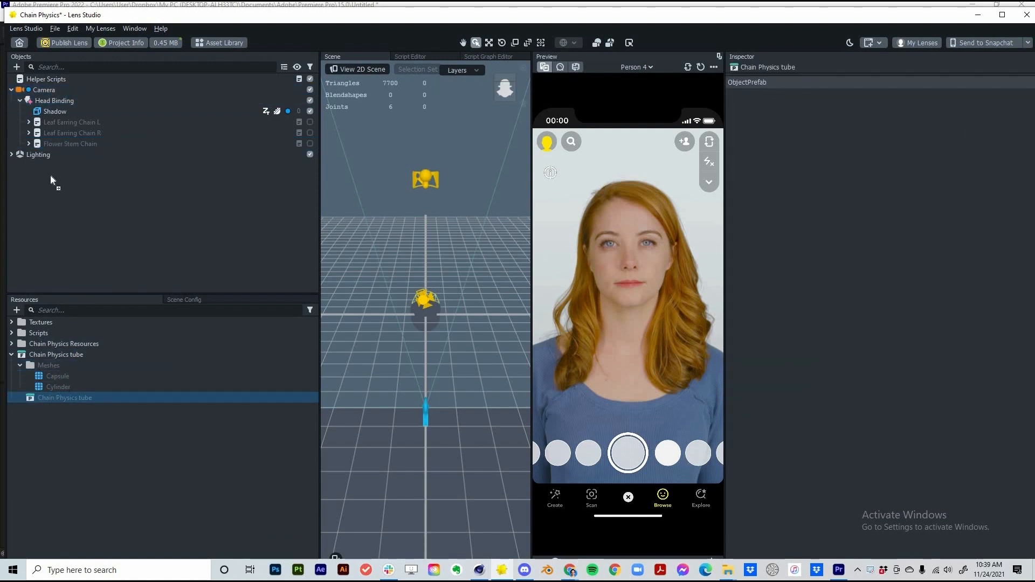
{"action": "left_click_drag", "start_coordinate": [51, 177], "coordinate": [58, 179]}
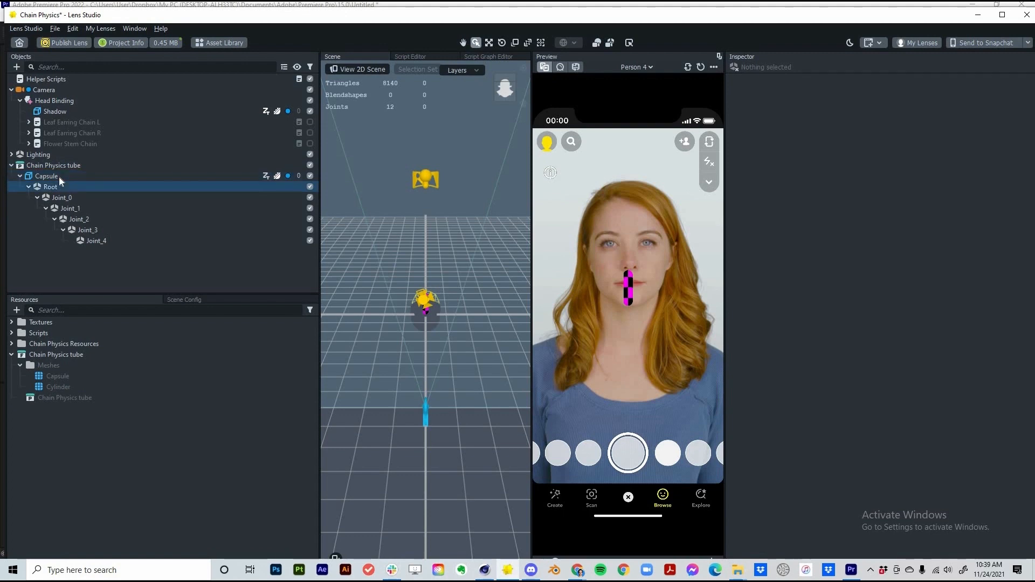
{"action": "left_click", "coordinate": [57, 178]}
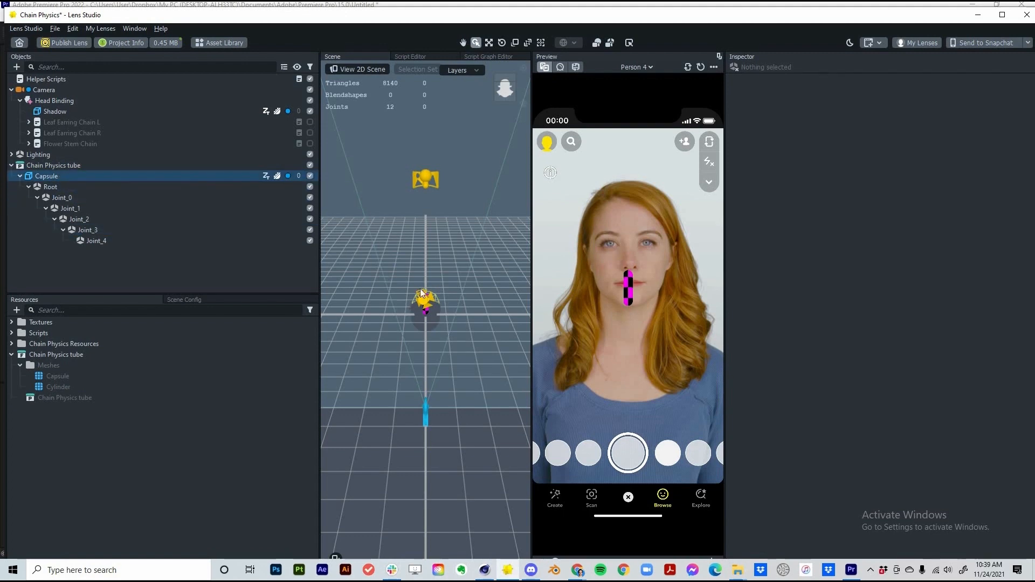
{"action": "left_click", "coordinate": [57, 166]}
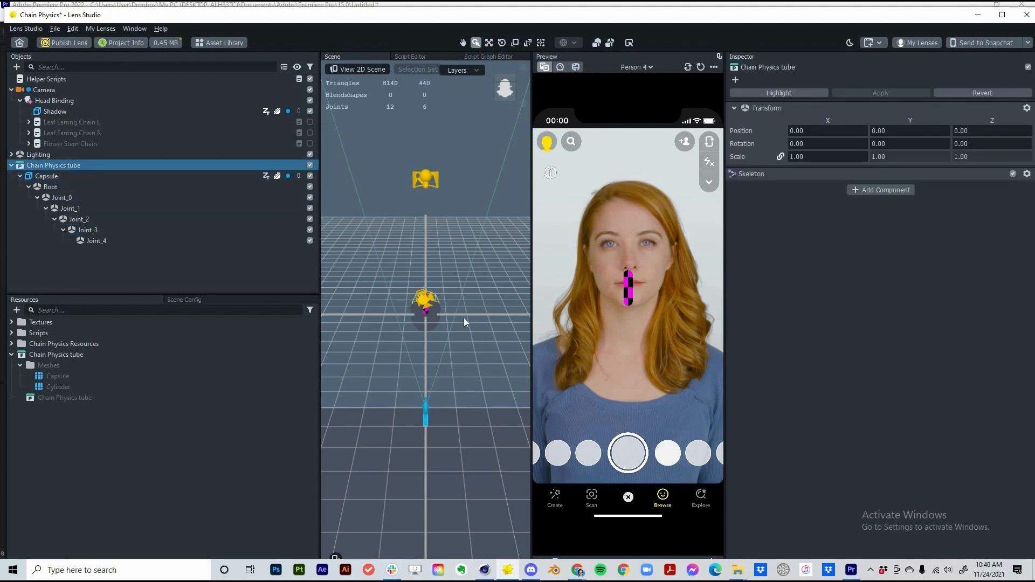
Attach the ChainController script from the Scripts folder to the Chain Physics tube
{"action": "key", "text": "w"}
{"action": "mouse_move", "coordinate": [464, 323]}
{"action": "left_mouse_down"}
{"action": "mouse_move", "coordinate": [438, 322]}
{"action": "mouse_move", "coordinate": [466, 322]}
{"action": "left_mouse_up"}
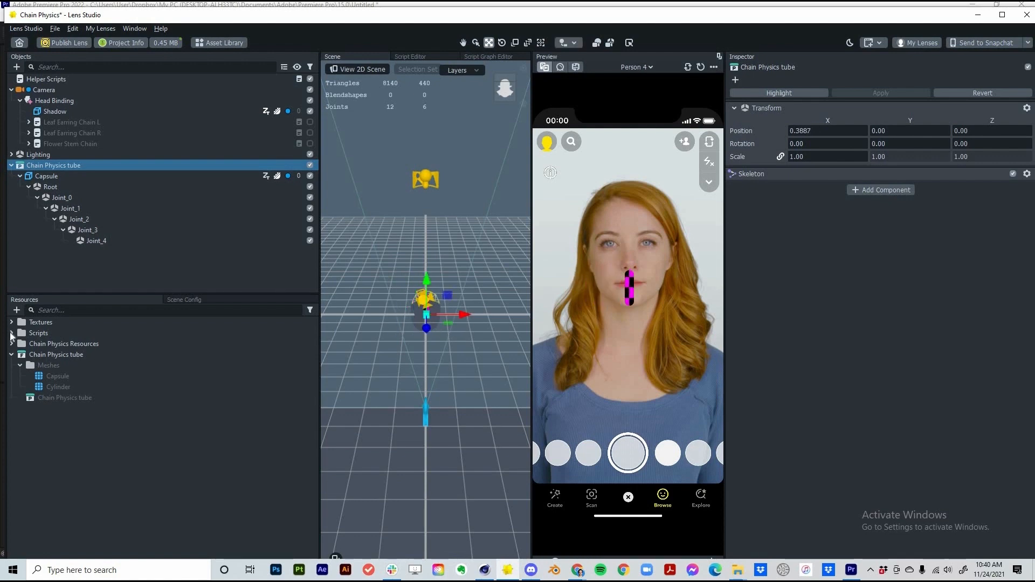
{"action": "double_click", "coordinate": [41, 334]}
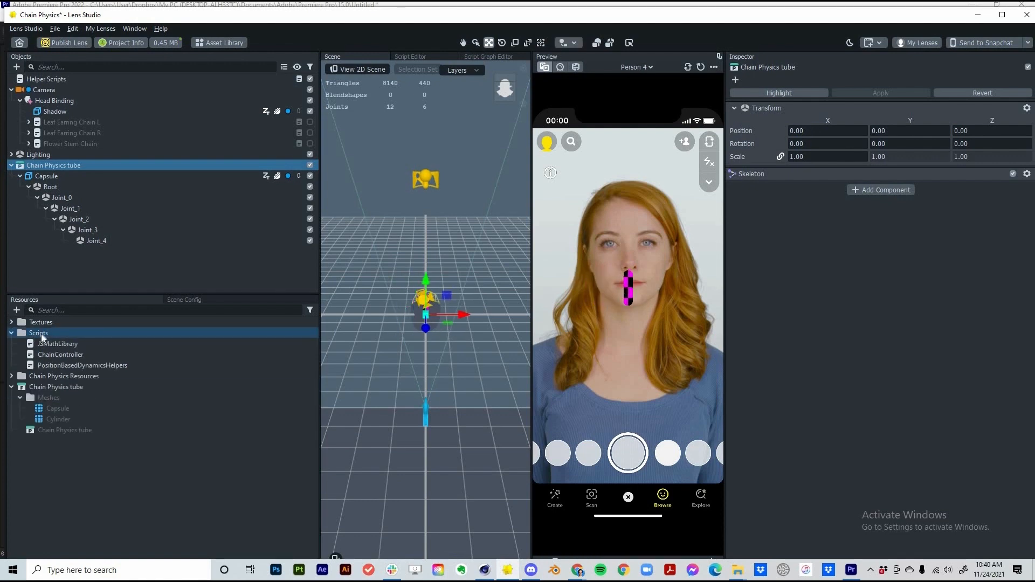
{"action": "left_click", "coordinate": [74, 356]}
{"action": "left_click_drag", "start_coordinate": [74, 357], "coordinate": [90, 322]}
{"action": "left_click_drag", "start_coordinate": [111, 167], "coordinate": [901, 208]}
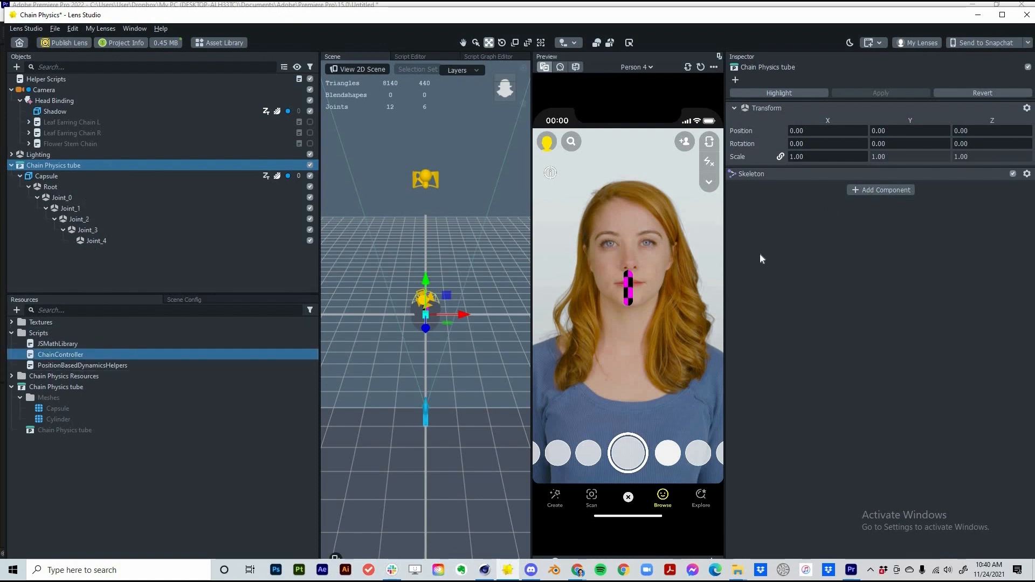
{"action": "left_click_drag", "start_coordinate": [758, 256], "coordinate": [758, 237]}
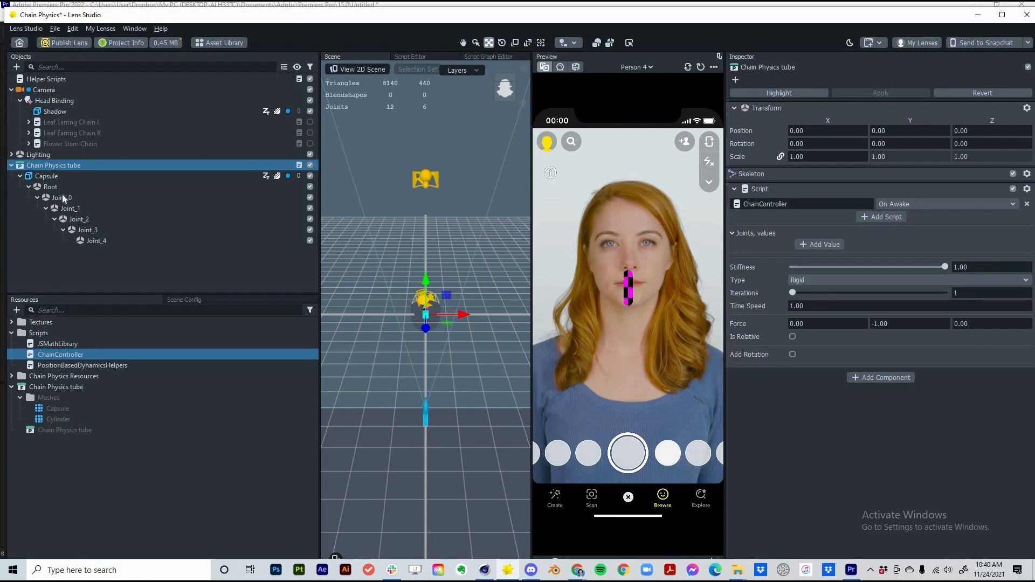
Add five joint values and assign Joint_0 through Joint_4 to them
{"action": "left_click_drag", "start_coordinate": [118, 241], "coordinate": [816, 257]}
{"action": "left_click", "coordinate": [819, 246]}
{"action": "left_click", "coordinate": [819, 258]}
{"action": "left_click", "coordinate": [820, 272]}
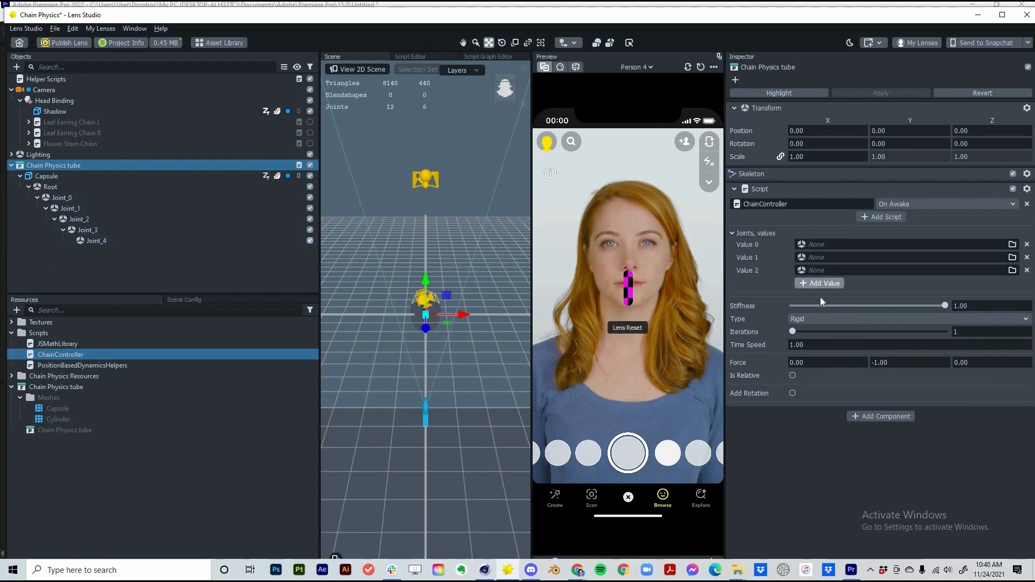
{"action": "left_click", "coordinate": [819, 283]}
{"action": "left_click", "coordinate": [819, 296]}
{"action": "left_click_drag", "start_coordinate": [62, 198], "coordinate": [730, 241]}
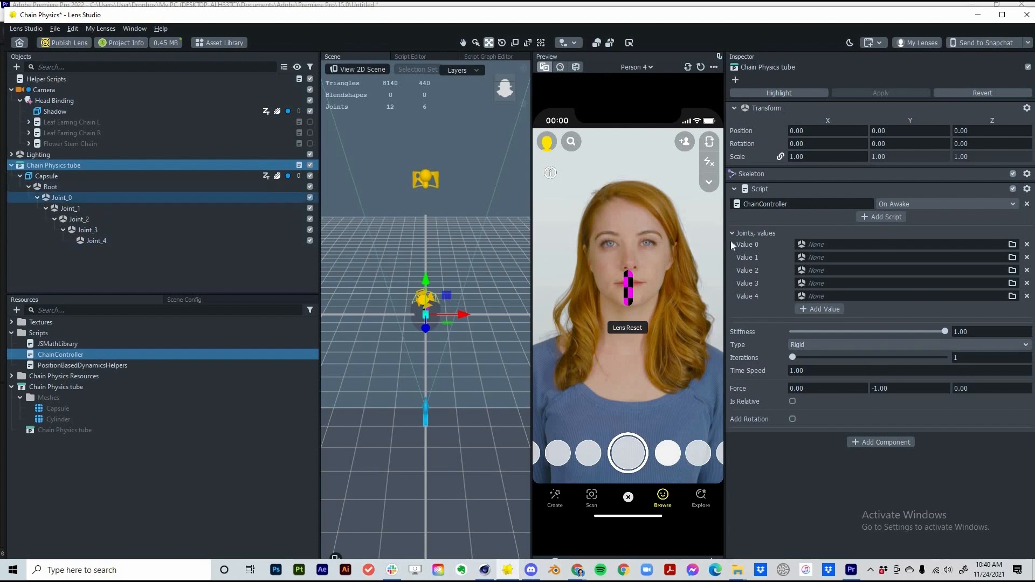
{"action": "left_click_drag", "start_coordinate": [68, 194], "coordinate": [816, 247]}
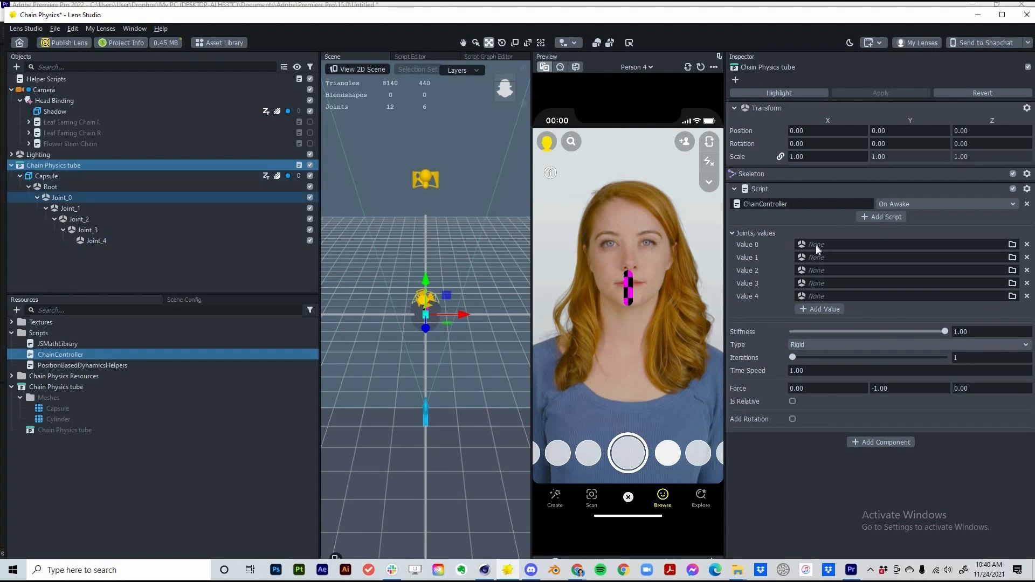
{"action": "left_click_drag", "start_coordinate": [88, 207], "coordinate": [814, 258]}
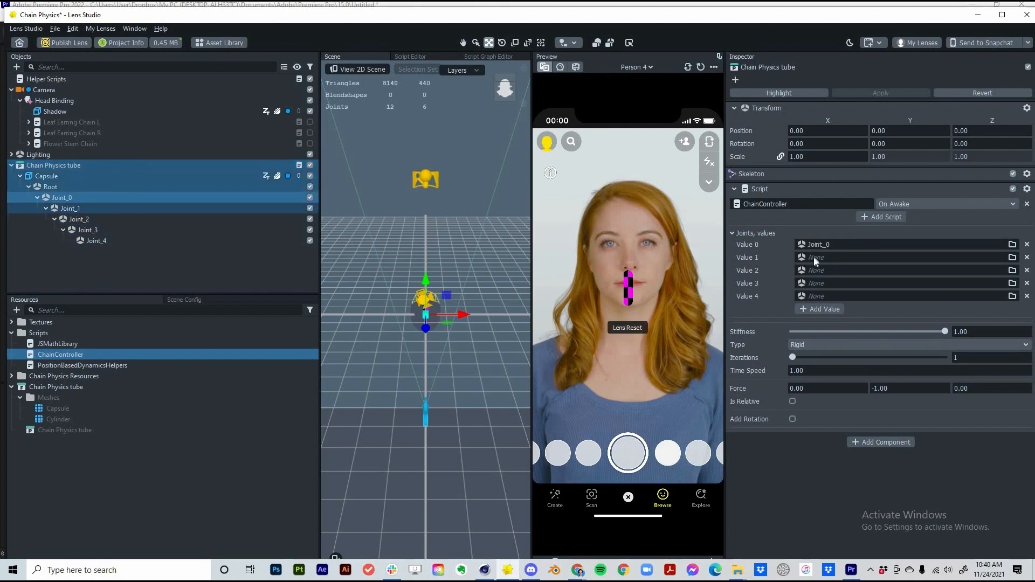
{"action": "left_click_drag", "start_coordinate": [105, 209], "coordinate": [811, 260]}
{"action": "left_click_drag", "start_coordinate": [100, 220], "coordinate": [849, 294]}
{"action": "left_click_drag", "start_coordinate": [189, 231], "coordinate": [845, 297]}
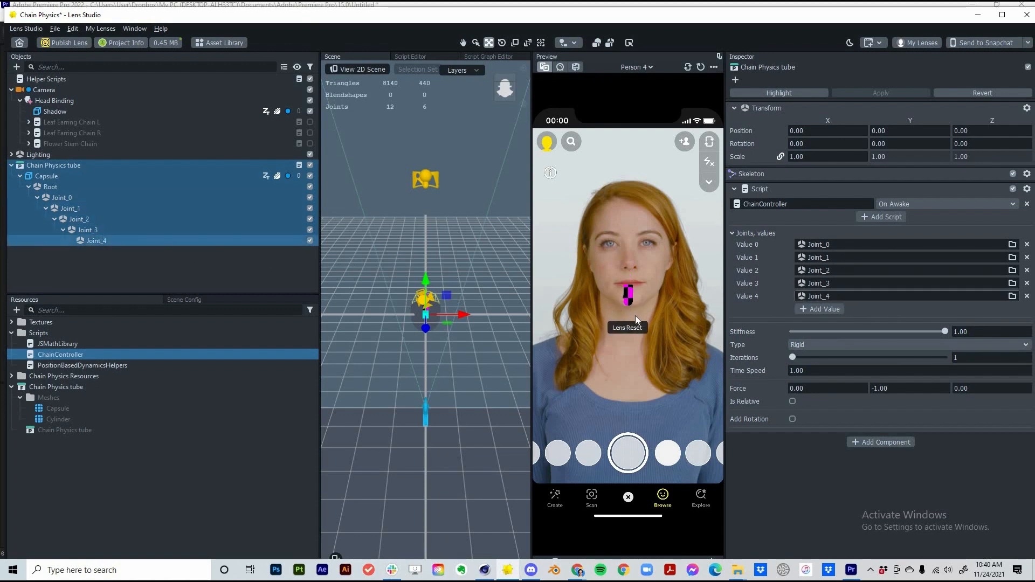
Set the ChainController Force Y to 1.00
{"action": "left_click", "coordinate": [901, 391]}
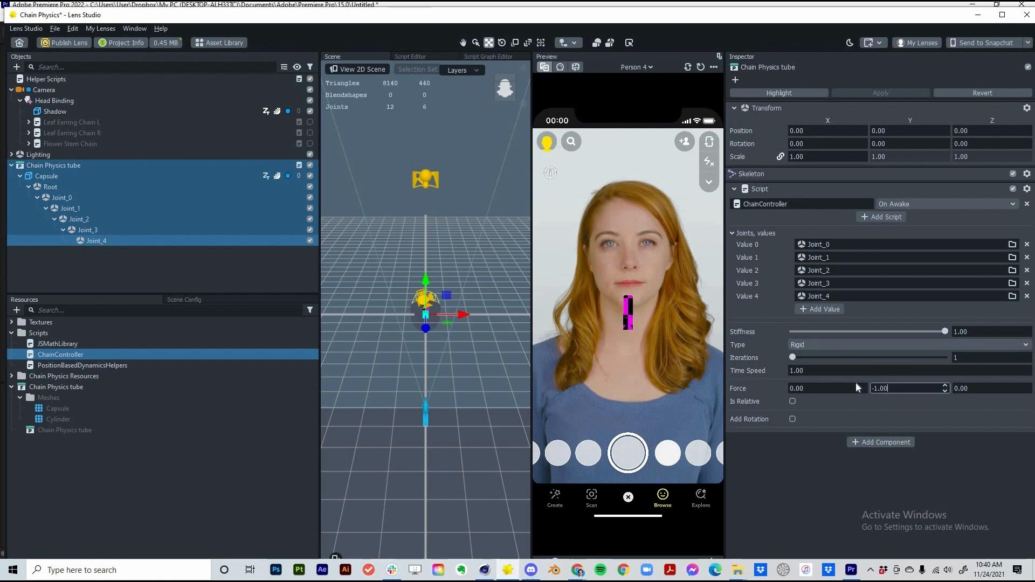
{"action": "left_click", "coordinate": [270, 250]}
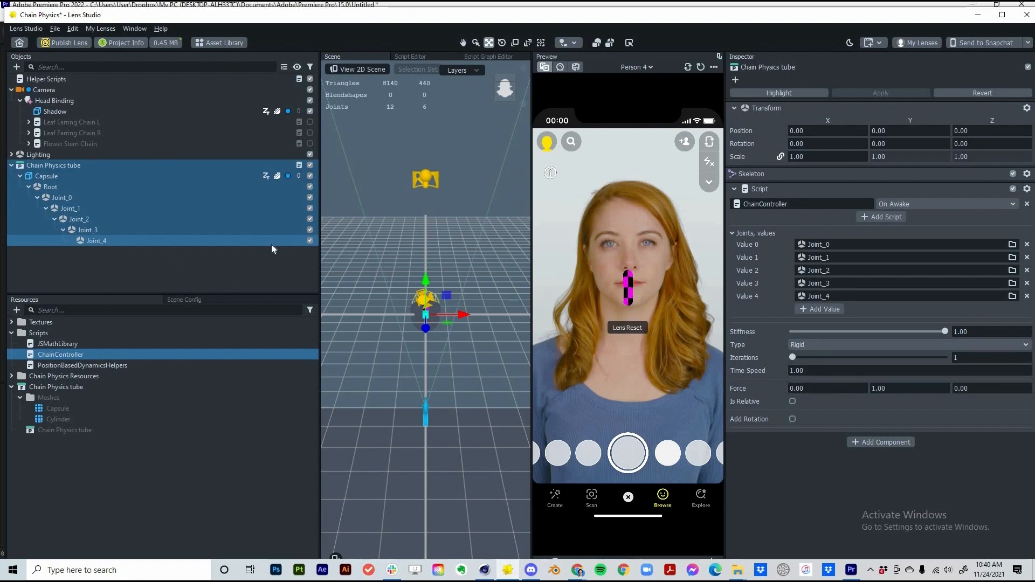
{"action": "left_click", "coordinate": [53, 166]}
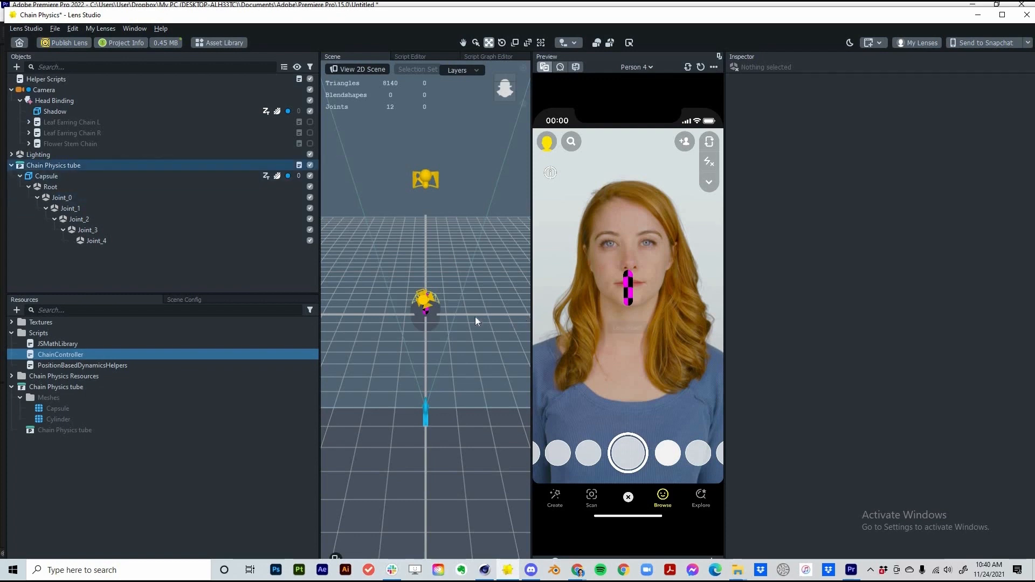
Parent the chain tube under Head Binding and test its swing in the preview
{"action": "left_click_drag", "start_coordinate": [469, 314], "coordinate": [468, 325]}
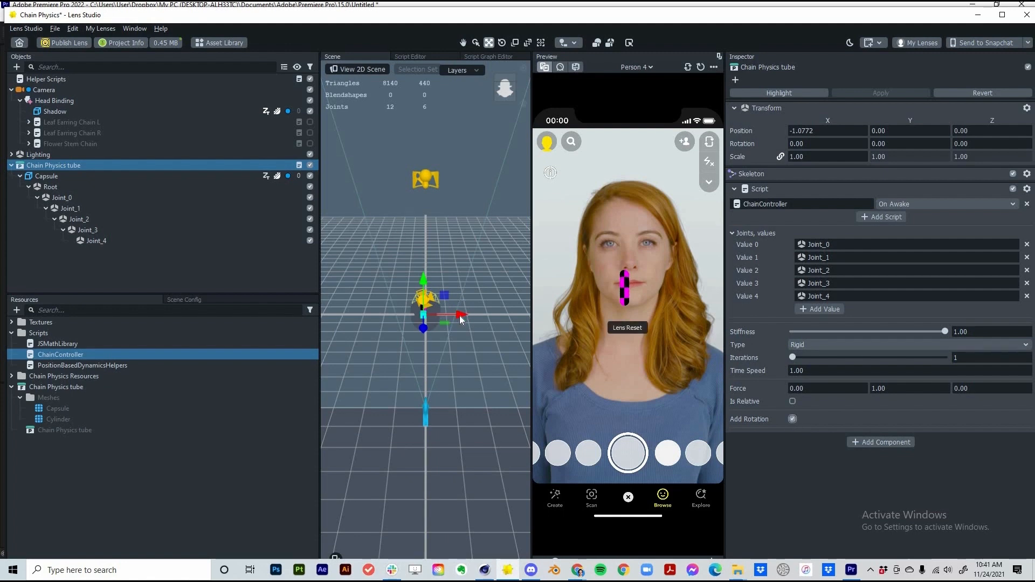
{"action": "mouse_move", "coordinate": [465, 317]}
{"action": "left_mouse_down"}
{"action": "mouse_move", "coordinate": [447, 322]}
{"action": "mouse_move", "coordinate": [466, 322]}
{"action": "left_mouse_up"}
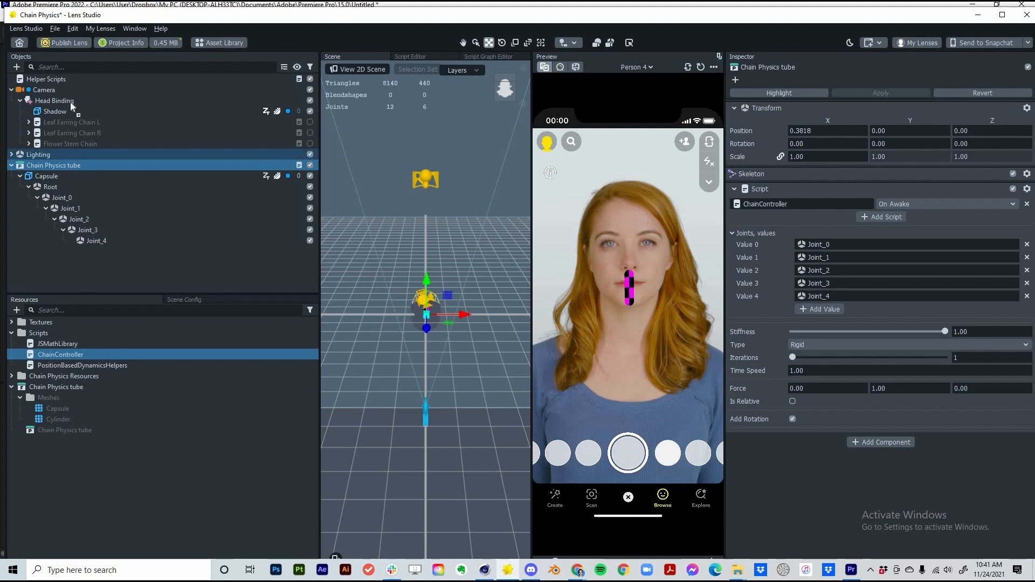
{"action": "left_click_drag", "start_coordinate": [70, 102], "coordinate": [70, 101]}
{"action": "left_click", "coordinate": [545, 67]}
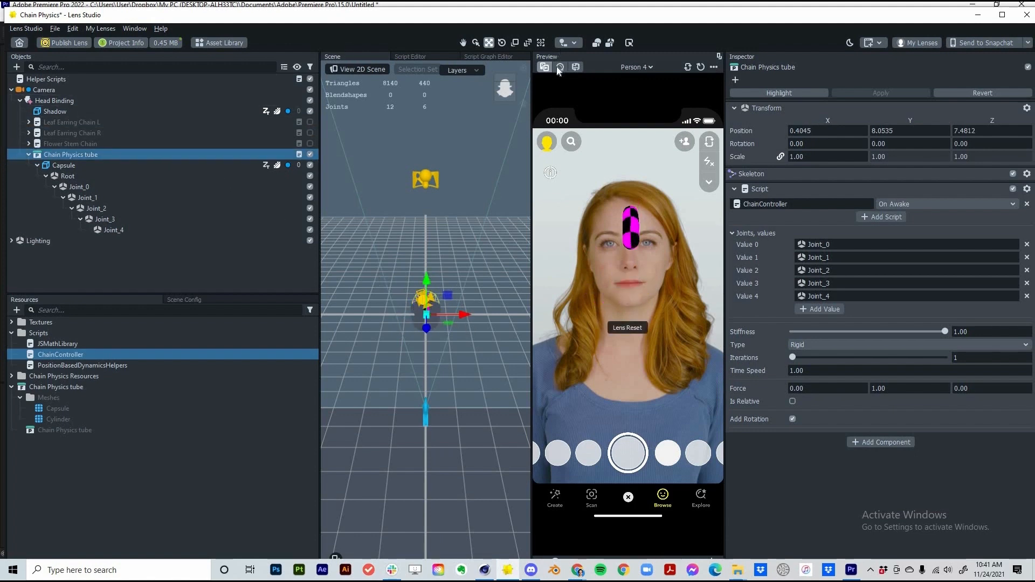
{"action": "left_click", "coordinate": [560, 67]}
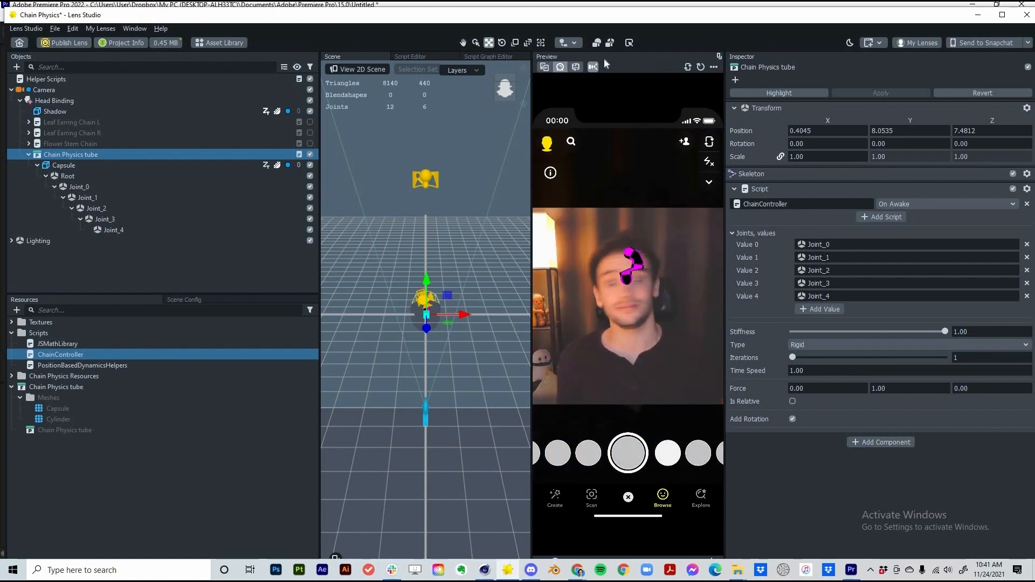
{"action": "left_click", "coordinate": [544, 67]}
Raise the chain above the forehead, then duplicate it and move the copy right
{"action": "left_click_drag", "start_coordinate": [454, 298], "coordinate": [445, 309]}
{"action": "left_click", "coordinate": [81, 186]}
{"action": "right_click", "coordinate": [81, 154]}
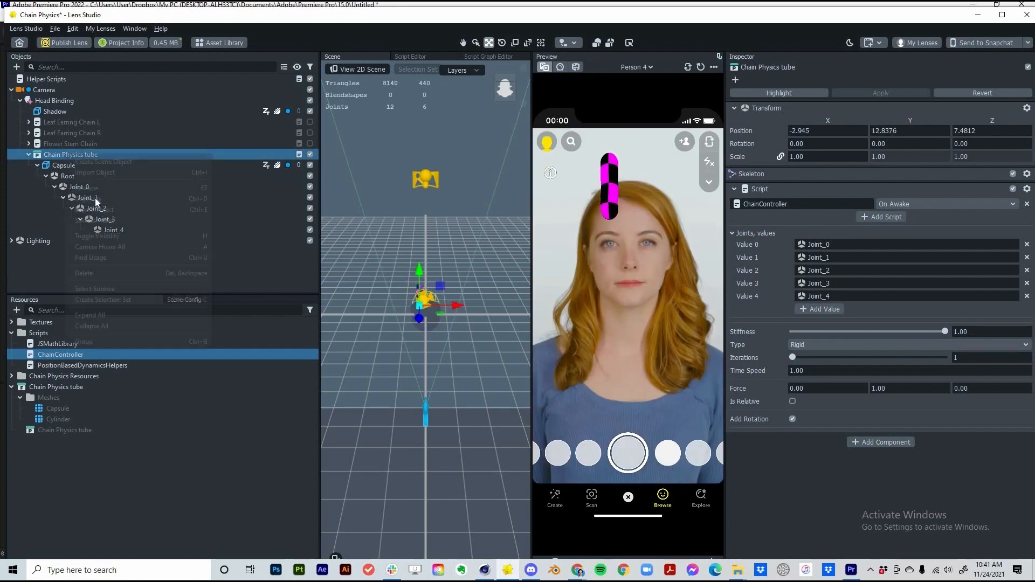
{"action": "left_click", "coordinate": [95, 197]}
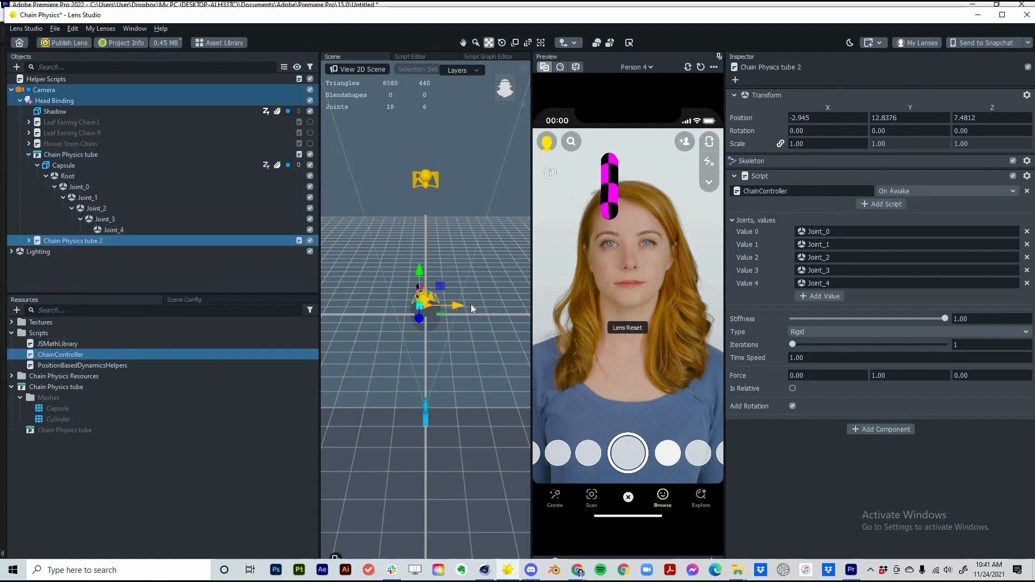
{"action": "left_click_drag", "start_coordinate": [470, 303], "coordinate": [483, 305]}
Import the Toon and Jello materials from the Asset Library
{"action": "left_click", "coordinate": [241, 46]}
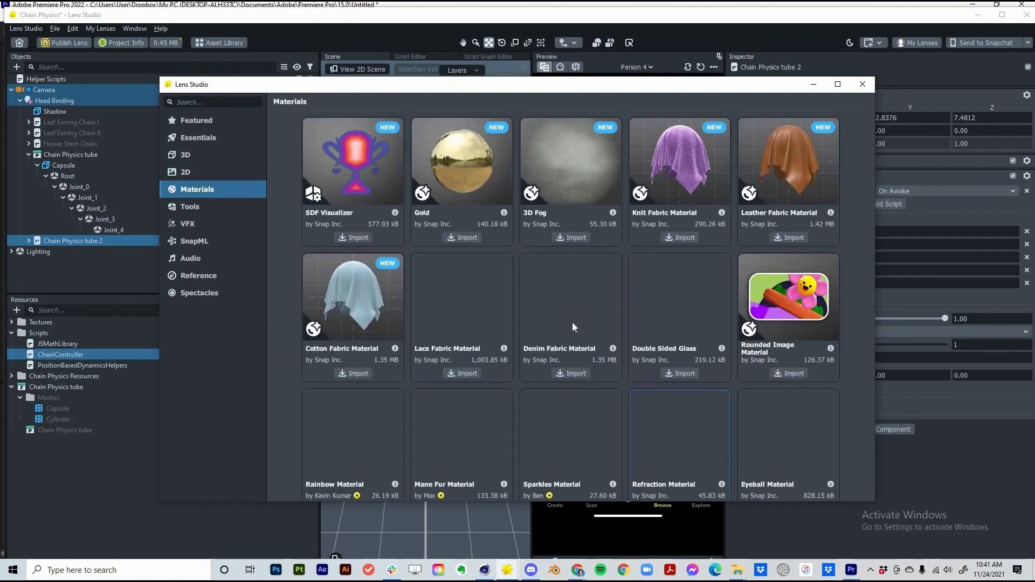
{"action": "scroll", "coordinate": [571, 322], "scroll_direction": "down", "scroll_amount": 5}
{"action": "scroll", "coordinate": [372, 344], "scroll_direction": "down", "scroll_amount": 5}
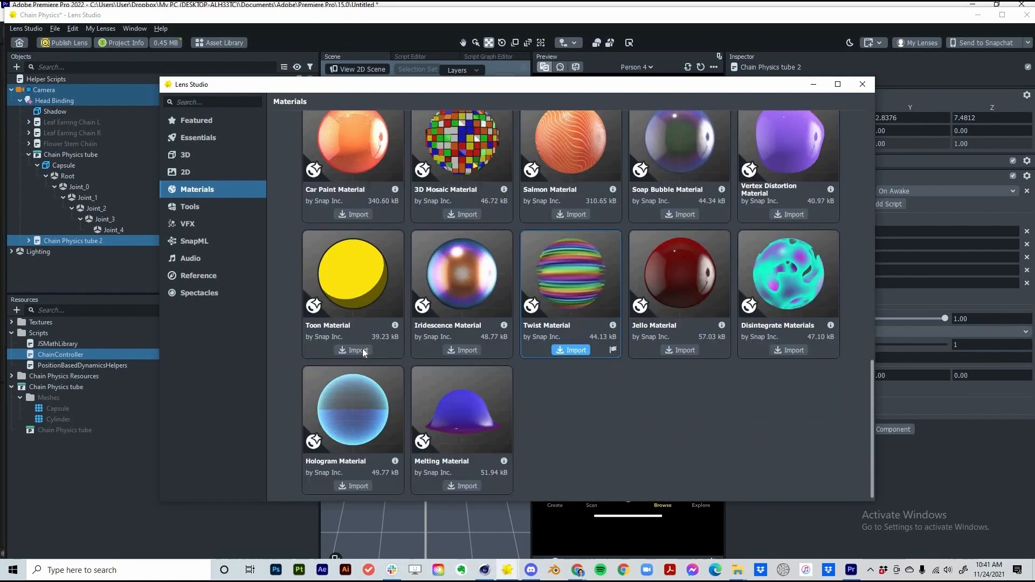
{"action": "left_click", "coordinate": [367, 351]}
{"action": "left_click", "coordinate": [668, 351]}
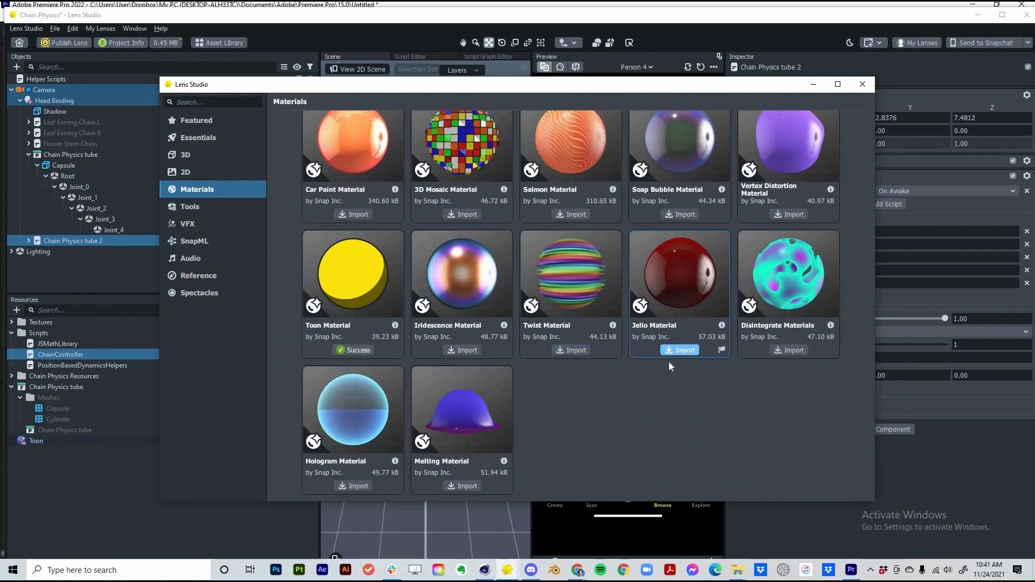
{"action": "left_click", "coordinate": [862, 84]}
Apply the Toon material to both capsules and move both tubes along Z to about 10.5
{"action": "left_click", "coordinate": [67, 166]}
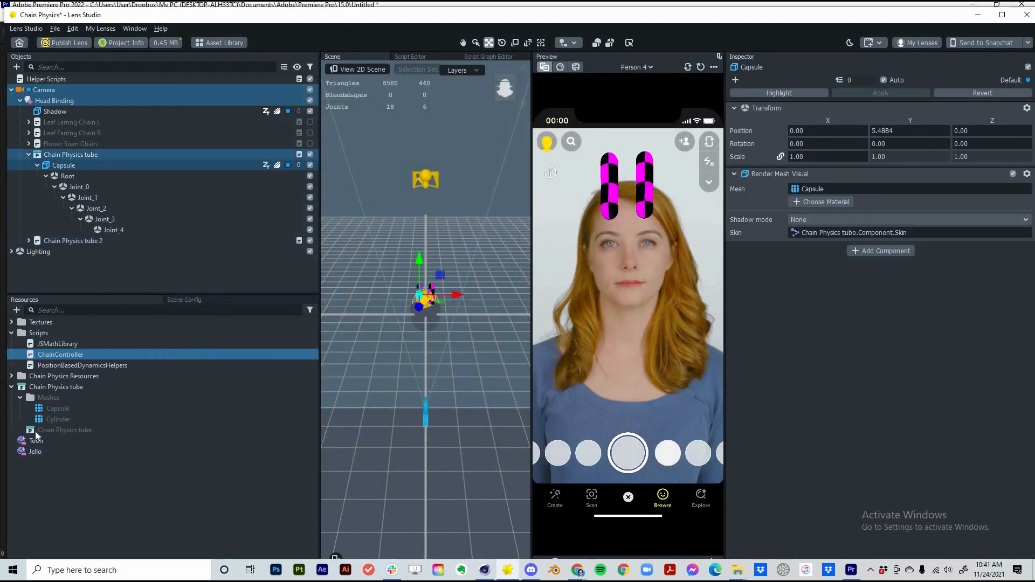
{"action": "left_click_drag", "start_coordinate": [39, 442], "coordinate": [820, 208]}
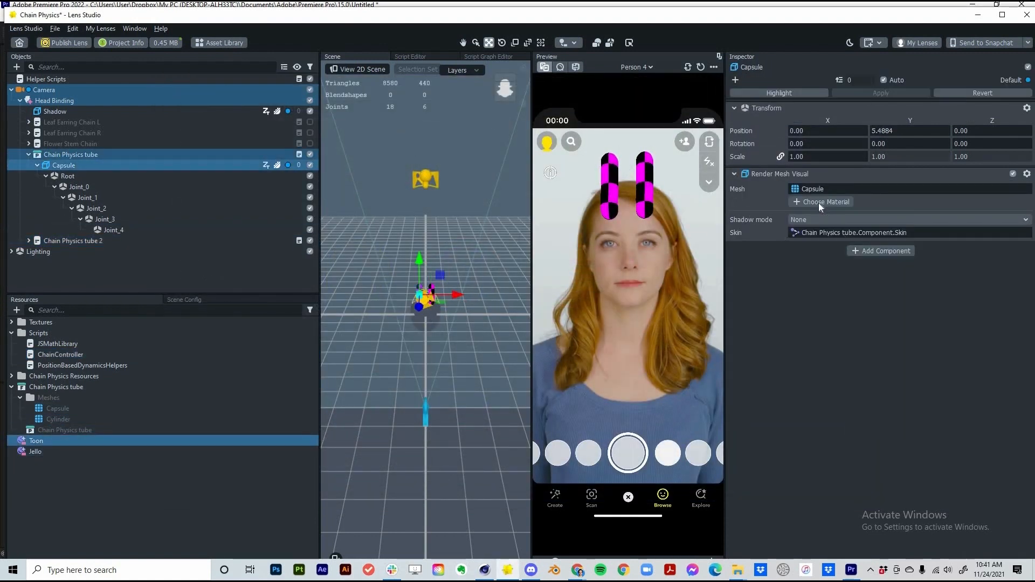
{"action": "left_click", "coordinate": [30, 241]}
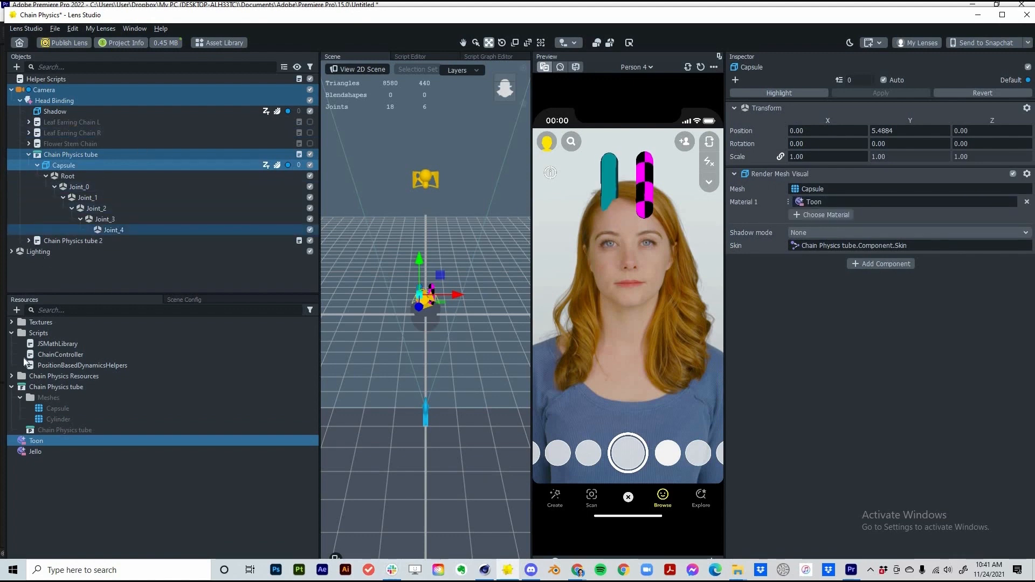
{"action": "left_click_drag", "start_coordinate": [36, 444], "coordinate": [816, 190]}
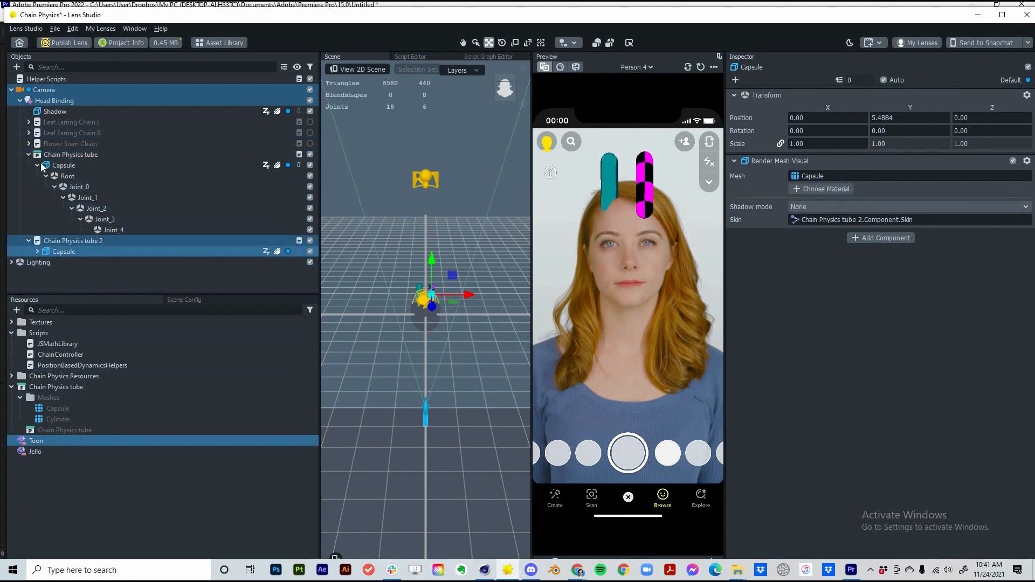
{"action": "left_click", "coordinate": [63, 156]}
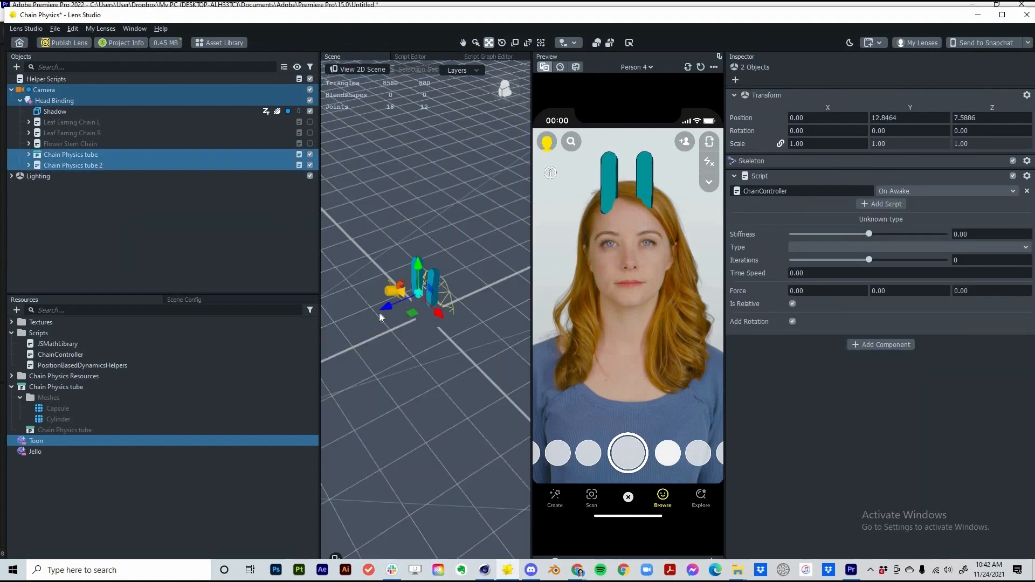
{"action": "left_click_drag", "start_coordinate": [380, 312], "coordinate": [157, 492]}
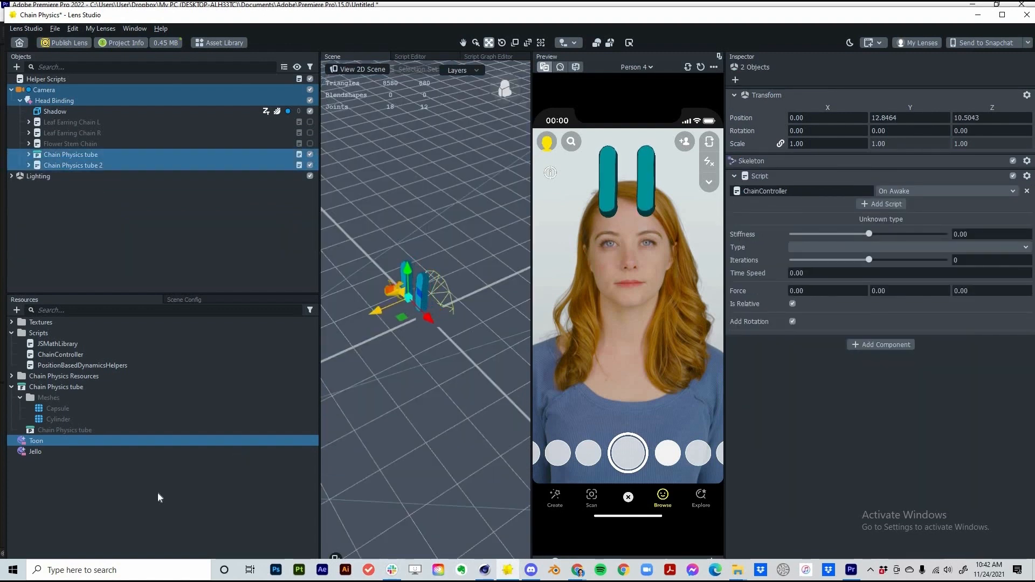
Make the Toon base colour bright yellow and its line weight 0.37
{"action": "left_click", "coordinate": [64, 441]}
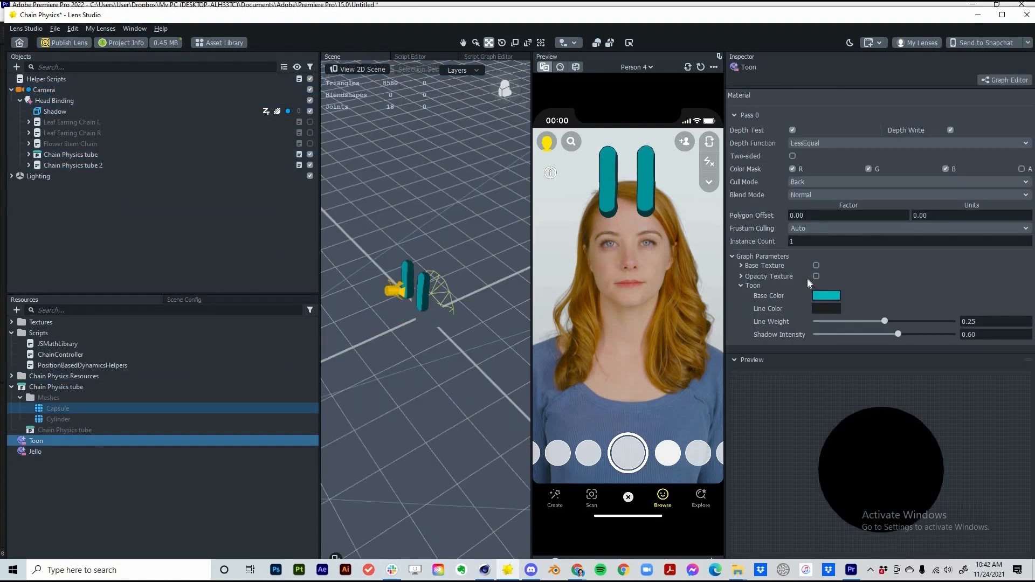
{"action": "left_click", "coordinate": [826, 295]}
{"action": "left_click", "coordinate": [608, 231]}
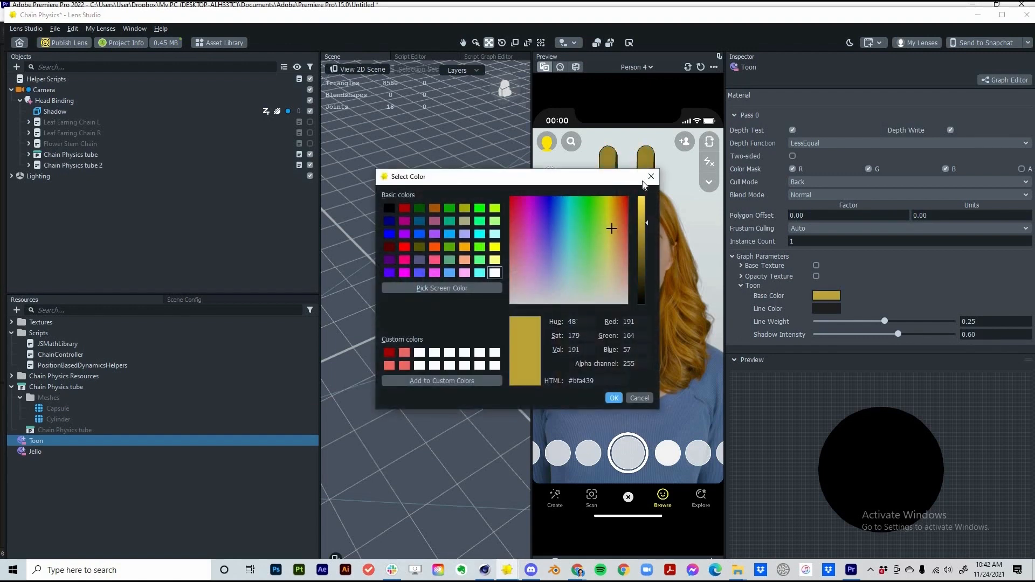
{"action": "left_click_drag", "start_coordinate": [646, 222], "coordinate": [646, 197]}
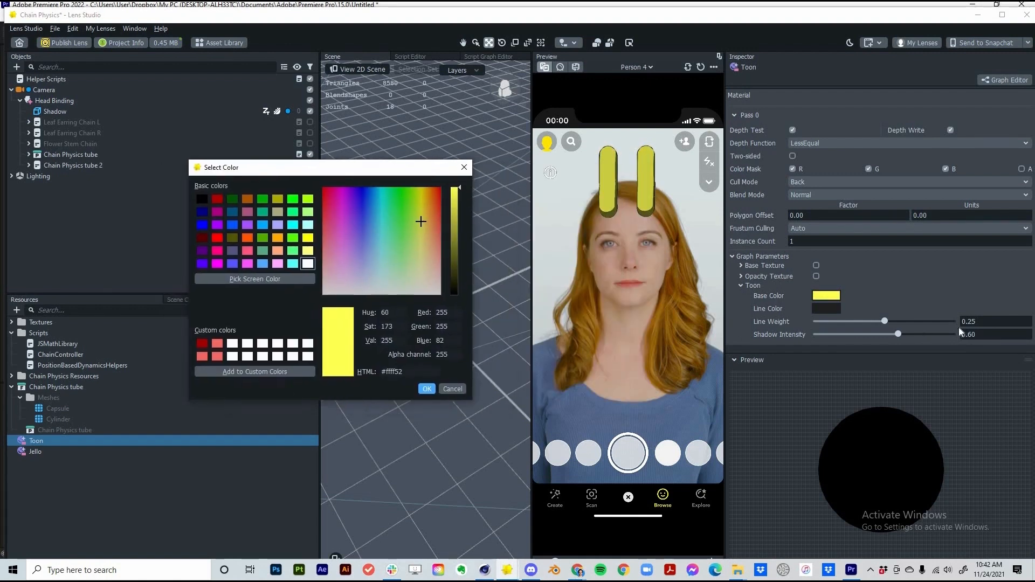
{"action": "left_click", "coordinate": [427, 389]}
{"action": "left_click_drag", "start_coordinate": [884, 321], "coordinate": [917, 320]}
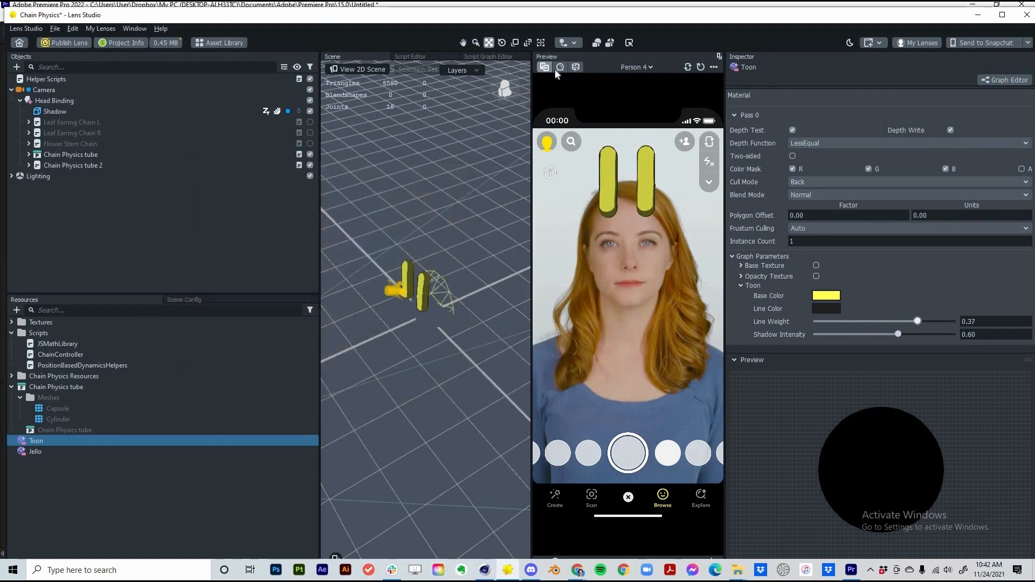
Apply the Jello material to the second tube's capsule
{"action": "left_click", "coordinate": [559, 68]}
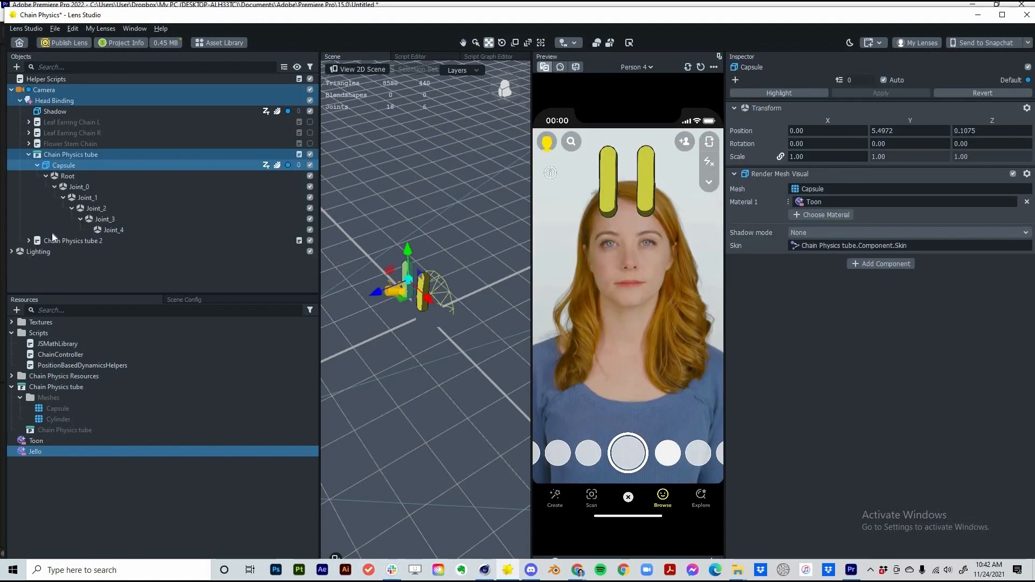
{"action": "left_click", "coordinate": [29, 240]}
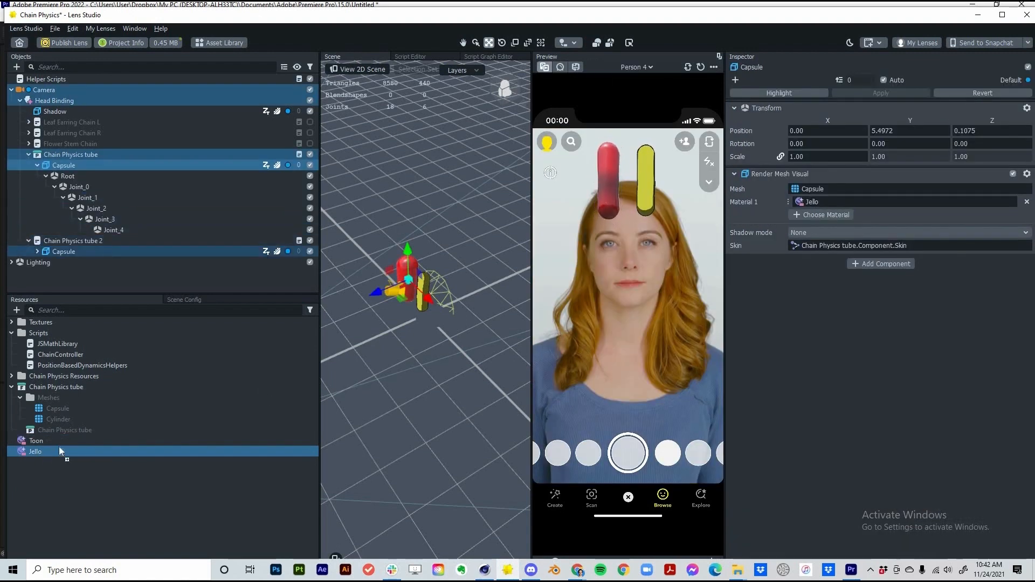
{"action": "left_click", "coordinate": [62, 252]}
{"action": "left_click_drag", "start_coordinate": [829, 181], "coordinate": [812, 187]}
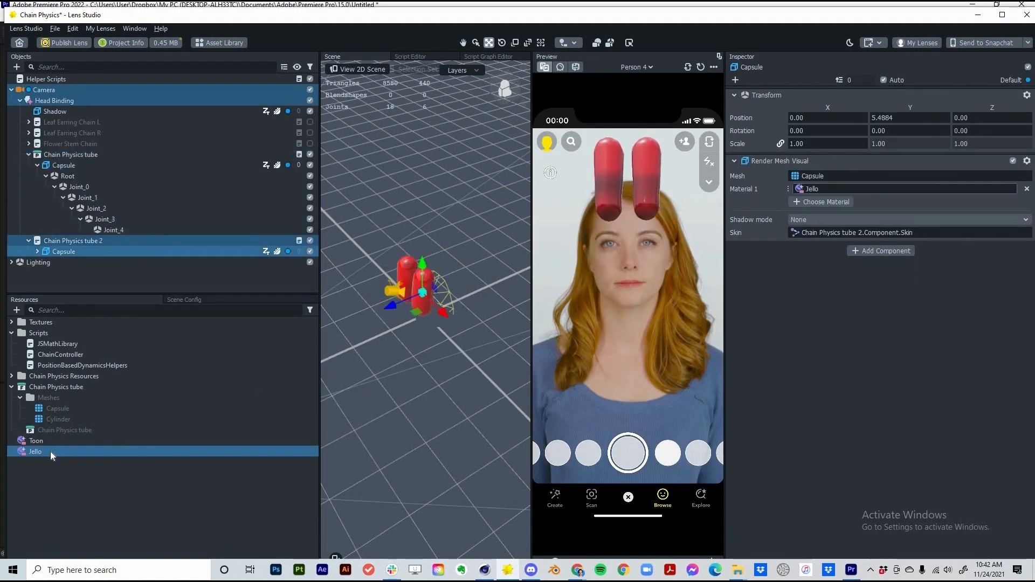
{"action": "left_click", "coordinate": [35, 451]}
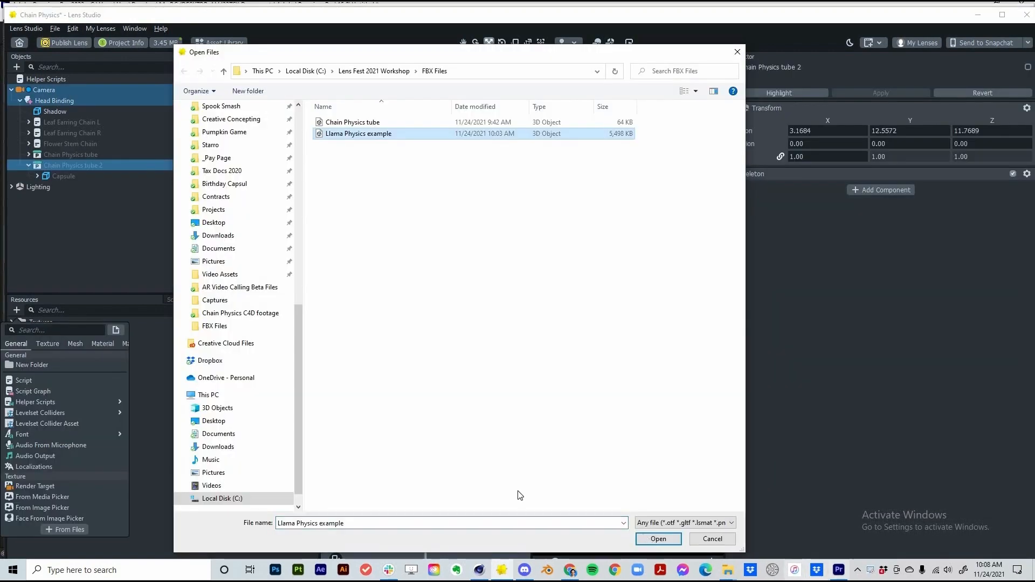
Import the Llama Physics example and place its prefab in the scene
{"action": "key", "text": "Return"}
{"action": "key", "text": "Return"}
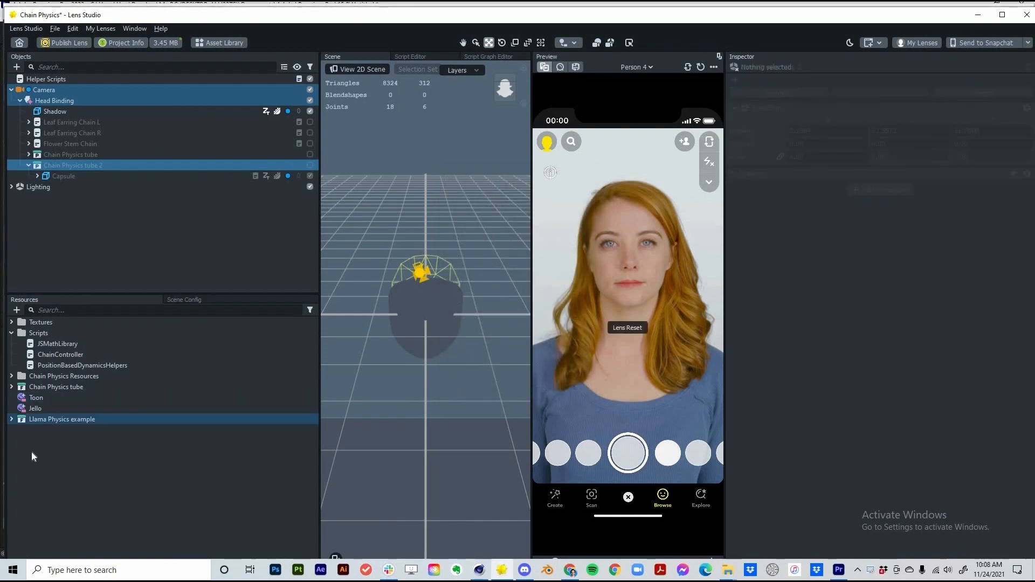
{"action": "left_click", "coordinate": [31, 452]}
{"action": "left_click_drag", "start_coordinate": [63, 102], "coordinate": [64, 103]}
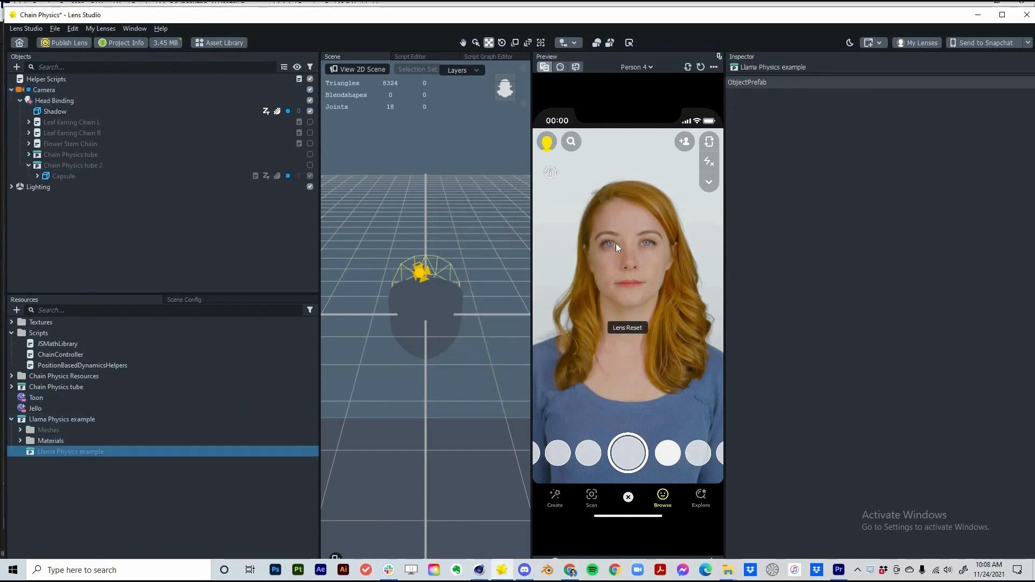
Scale the llama to 0.2, move it left of the face, and add ChainController
{"action": "left_click_drag", "start_coordinate": [815, 157], "coordinate": [776, 148]}
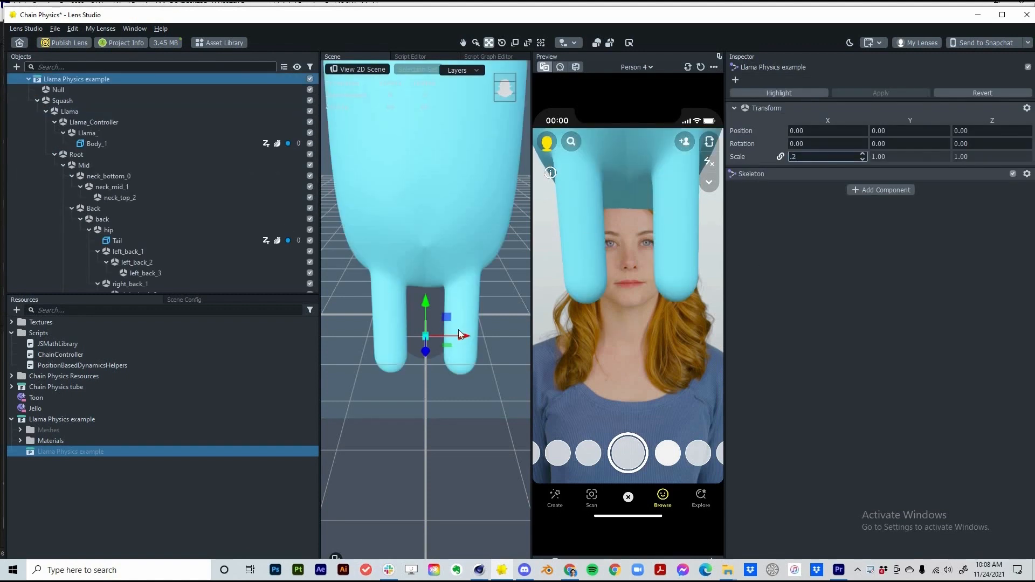
{"action": "type", "text": ".2"}
{"action": "key", "text": "Return"}
{"action": "left_click_drag", "start_coordinate": [453, 336], "coordinate": [403, 347]}
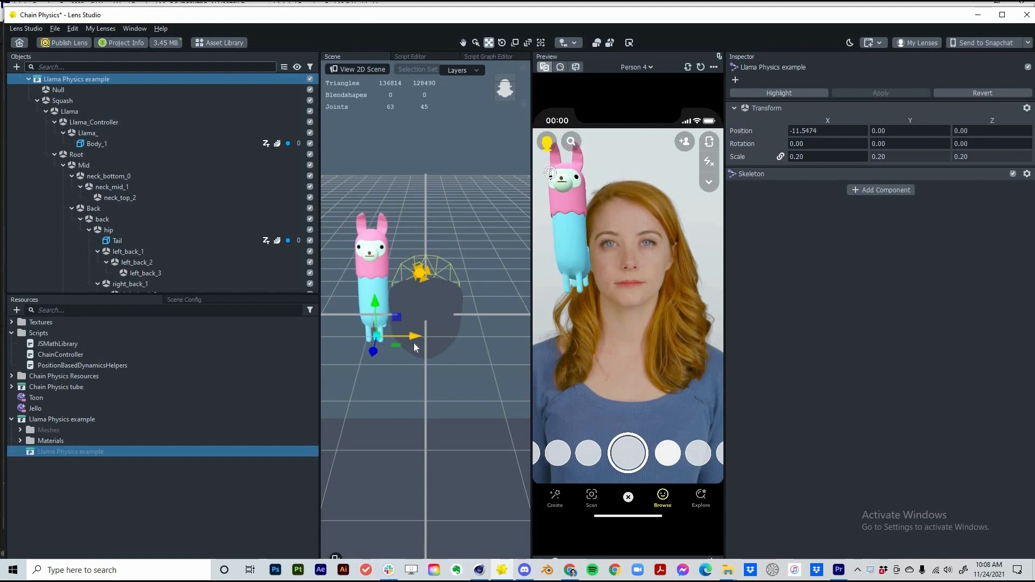
{"action": "left_click", "coordinate": [72, 209]}
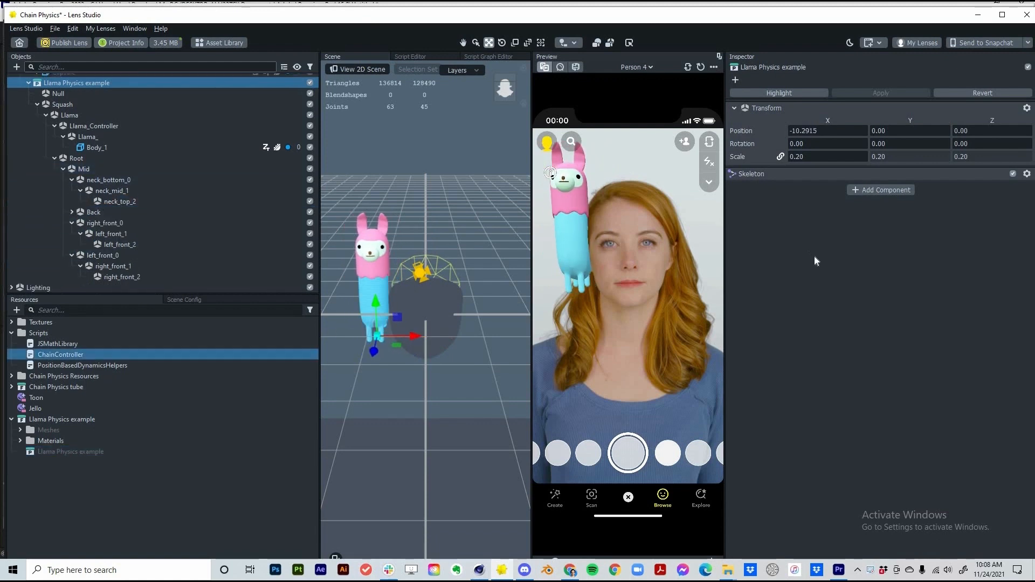
{"action": "left_click_drag", "start_coordinate": [814, 256], "coordinate": [814, 258]}
Link neck_bottom_0, neck_mid_1 and neck_top_2 as chain joints with Force Y 1
{"action": "left_click", "coordinate": [816, 245]}
{"action": "left_click", "coordinate": [816, 258]}
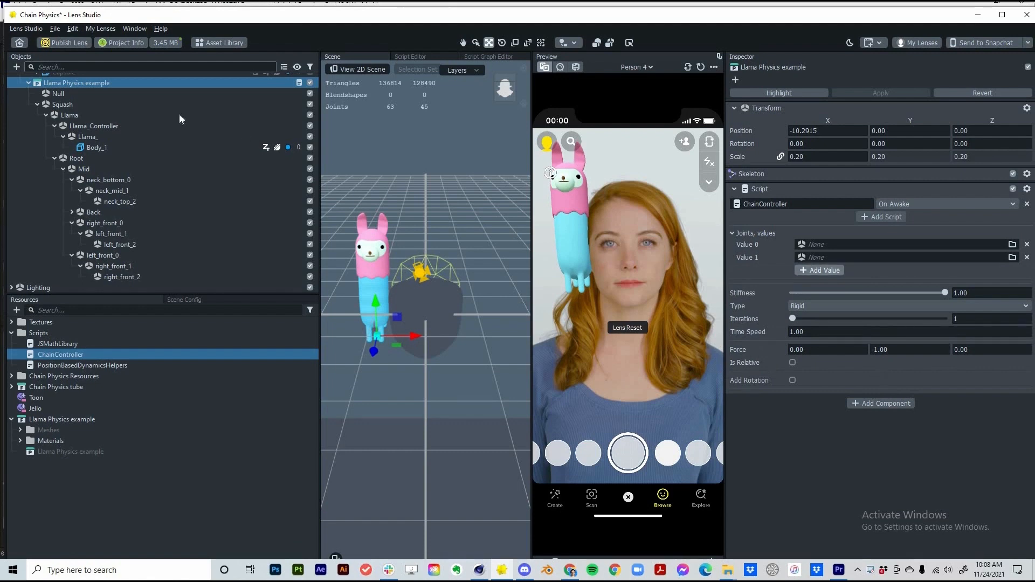
{"action": "left_click_drag", "start_coordinate": [102, 169], "coordinate": [809, 245]}
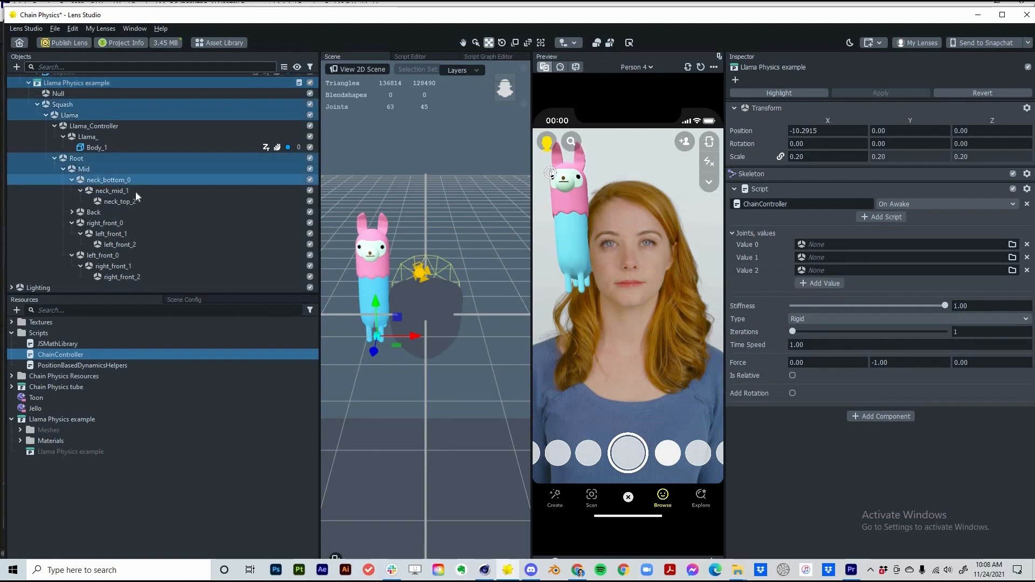
{"action": "left_click_drag", "start_coordinate": [144, 195], "coordinate": [809, 270]}
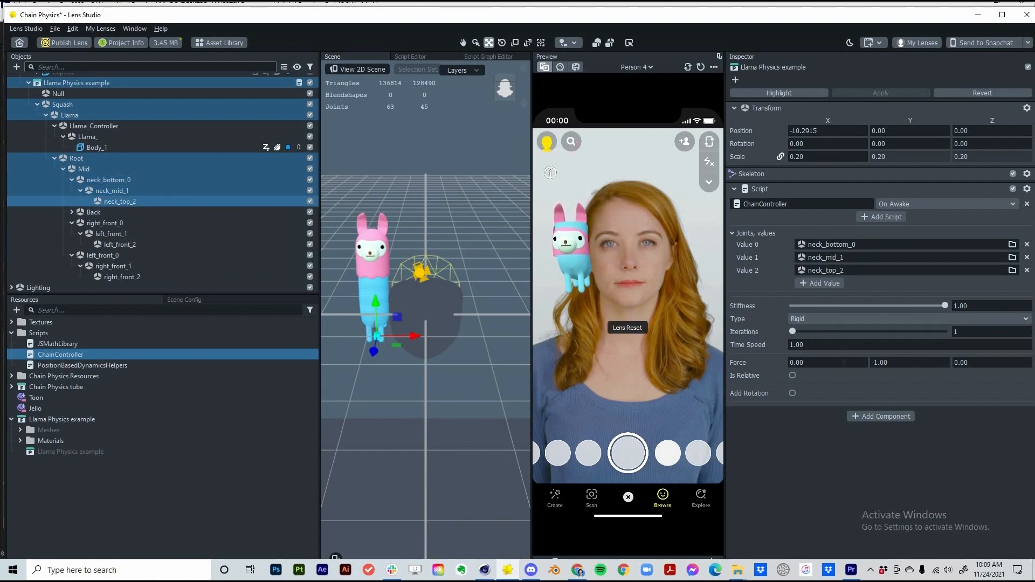
{"action": "key", "text": "ctrl+a"}
{"action": "type", "text": "1"}
{"action": "key", "text": "Return"}
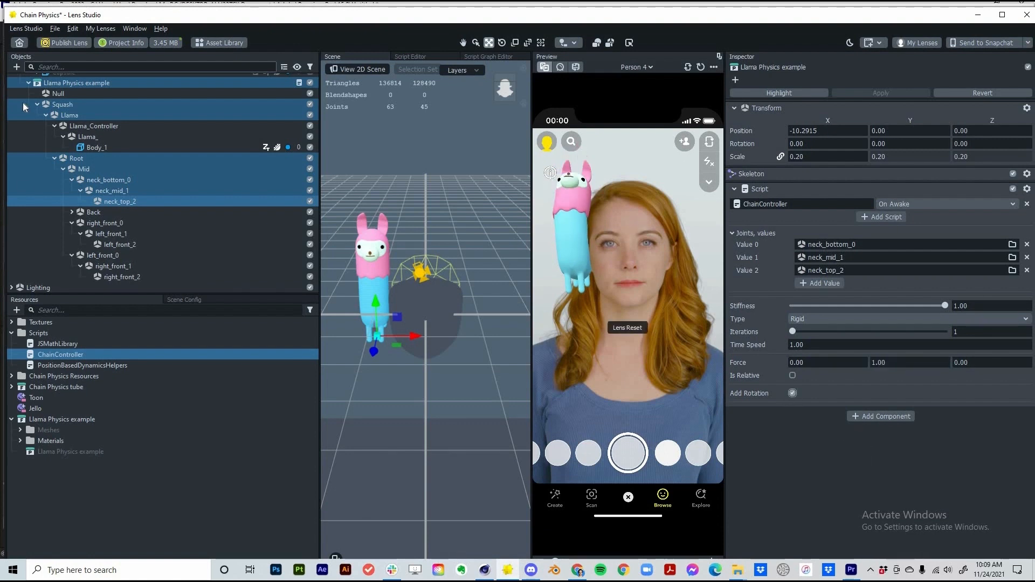
Duplicate the llama and place the copy to the right of the face
{"action": "left_click", "coordinate": [29, 82]}
{"action": "right_click", "coordinate": [106, 241]}
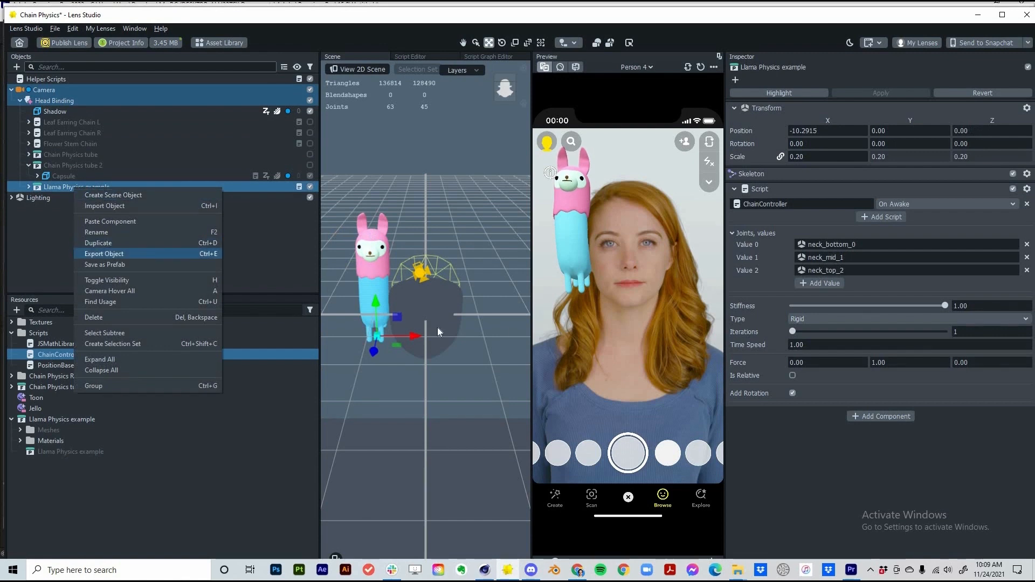
{"action": "left_click_drag", "start_coordinate": [412, 338], "coordinate": [501, 348]}
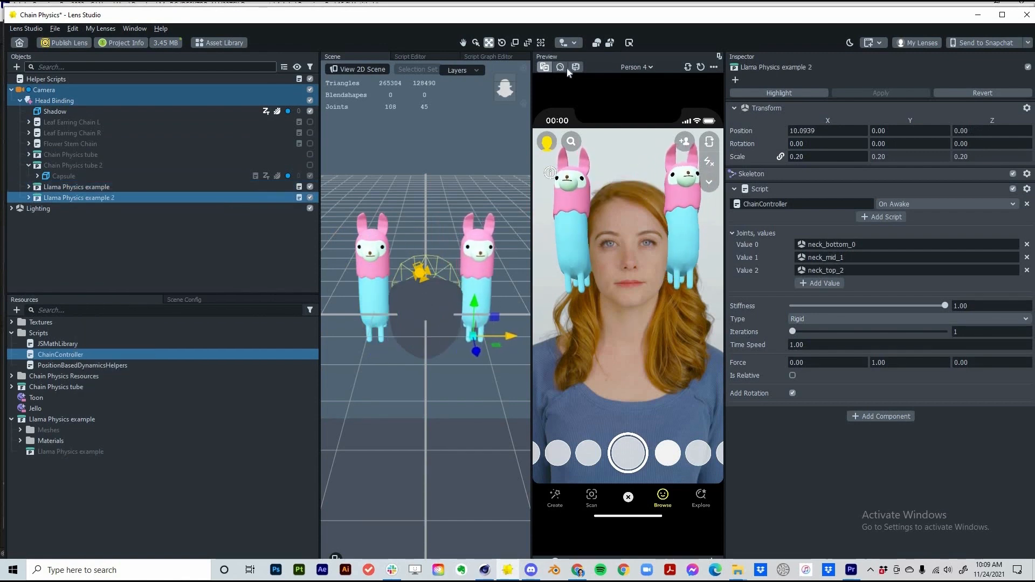
{"action": "left_click", "coordinate": [566, 70]}
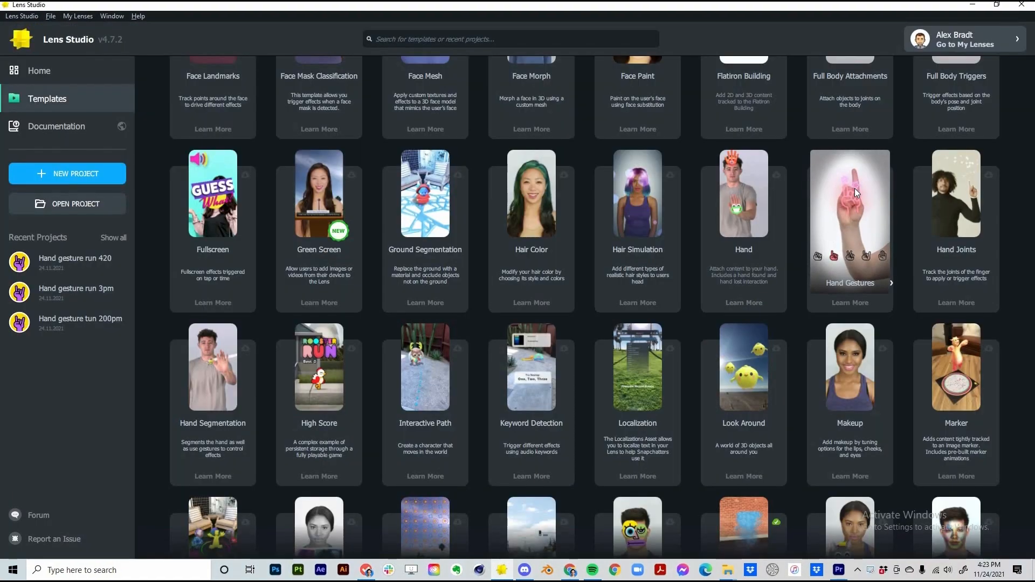
Open the Hand Gestures template and delete its Hand Prefabs Instantiator
{"action": "left_click", "coordinate": [854, 191]}
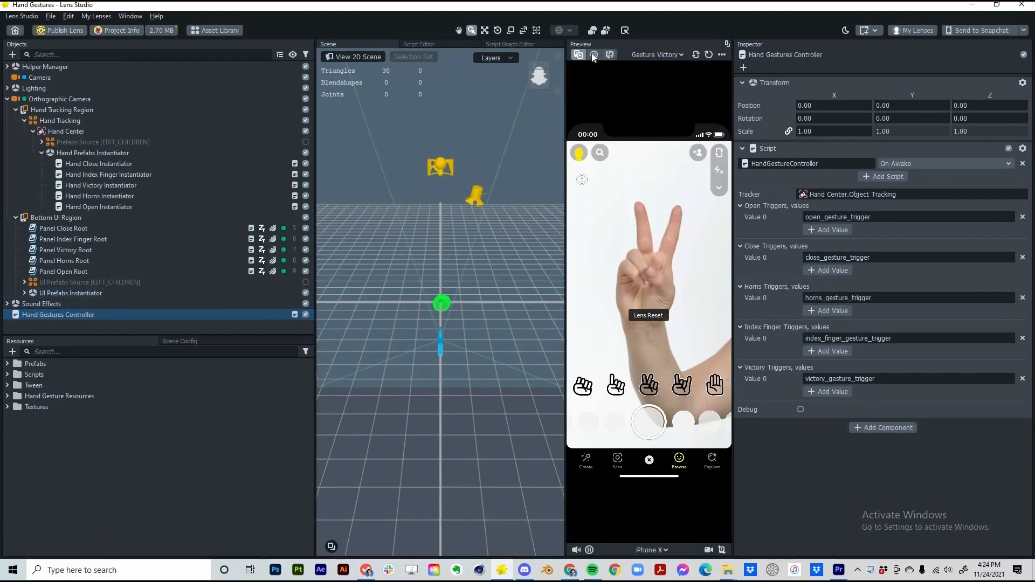
{"action": "left_click", "coordinate": [593, 55]}
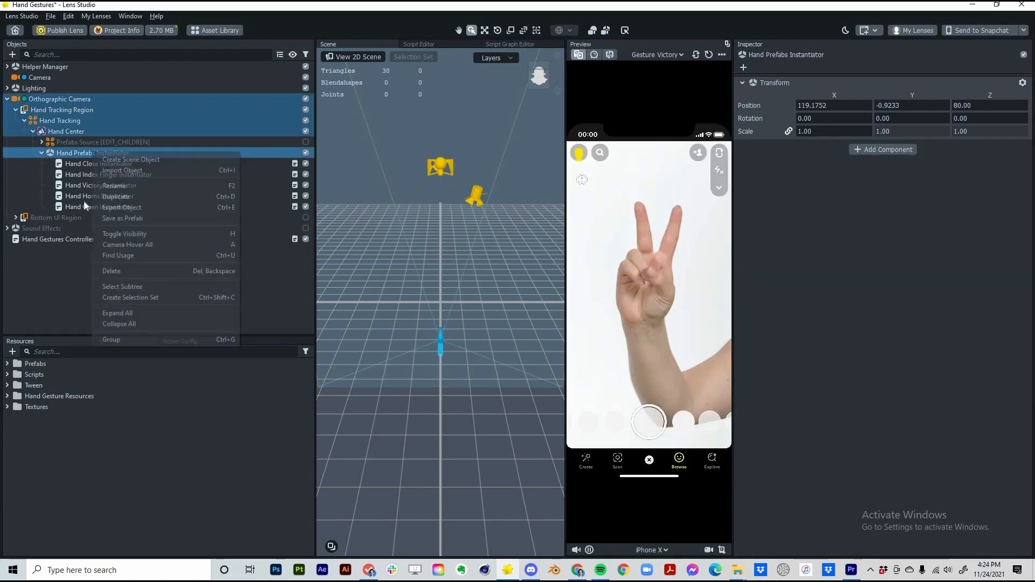
{"action": "key", "text": "Escape"}
{"action": "key", "text": "Delete"}
Search the Asset Library for hand assets
{"action": "left_click", "coordinate": [216, 30]}
{"action": "left_click", "coordinate": [235, 106]}
{"action": "type", "text": "hand"}
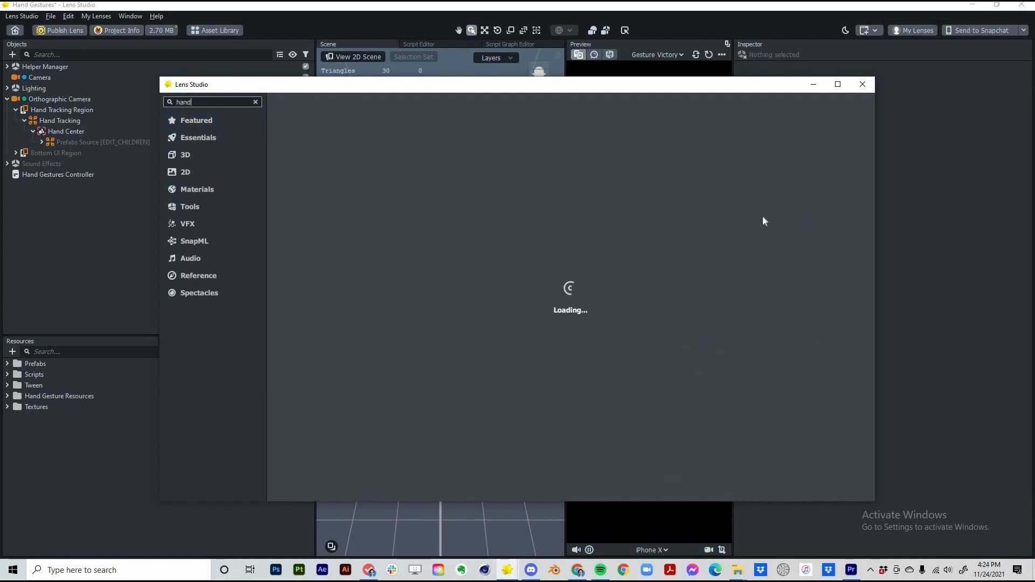
Import the 3D Hand Reference asset and expand its left and right hand models
{"action": "left_click", "coordinate": [787, 238]}
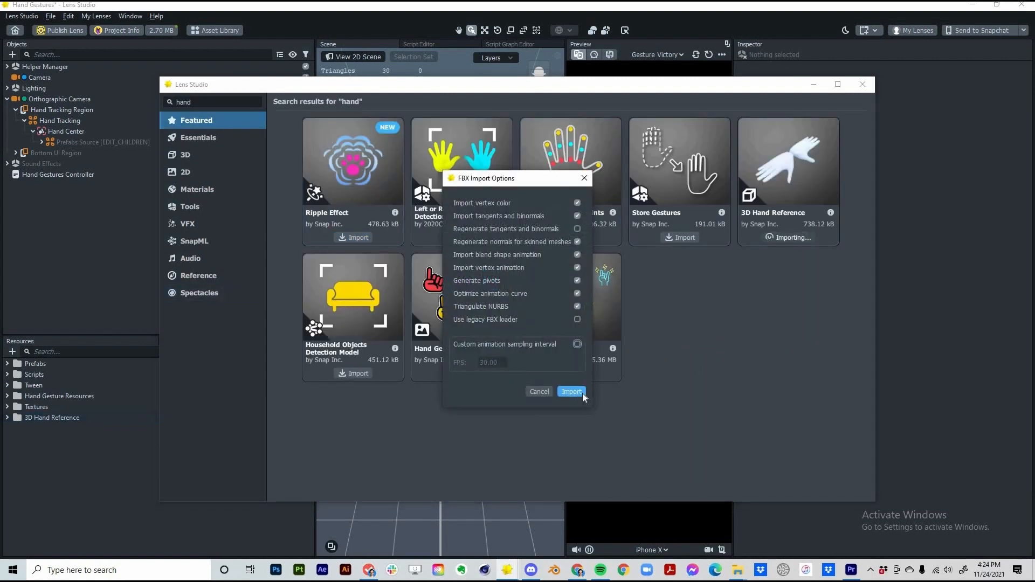
{"action": "left_click", "coordinate": [573, 392]}
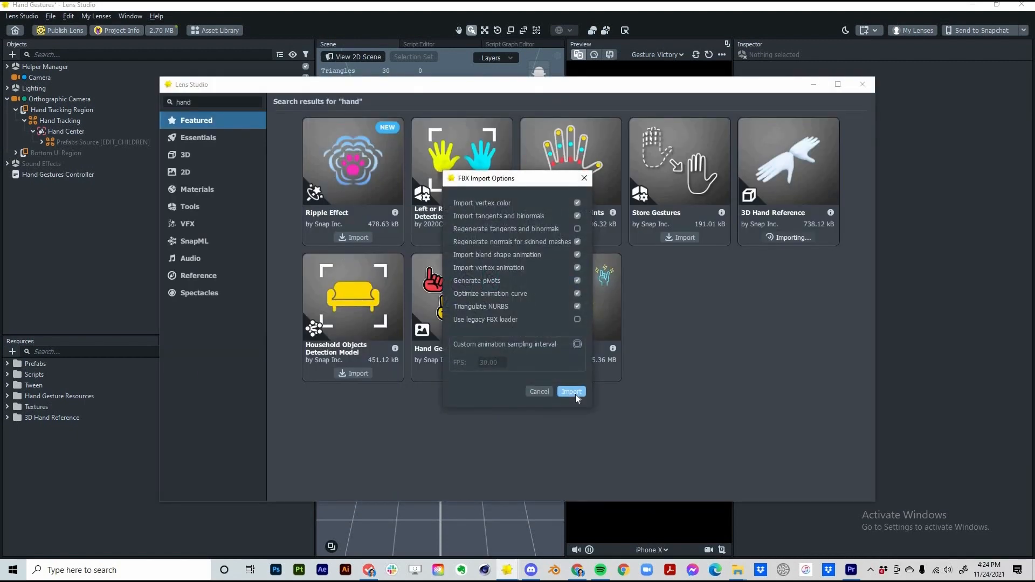
{"action": "left_click", "coordinate": [575, 393]}
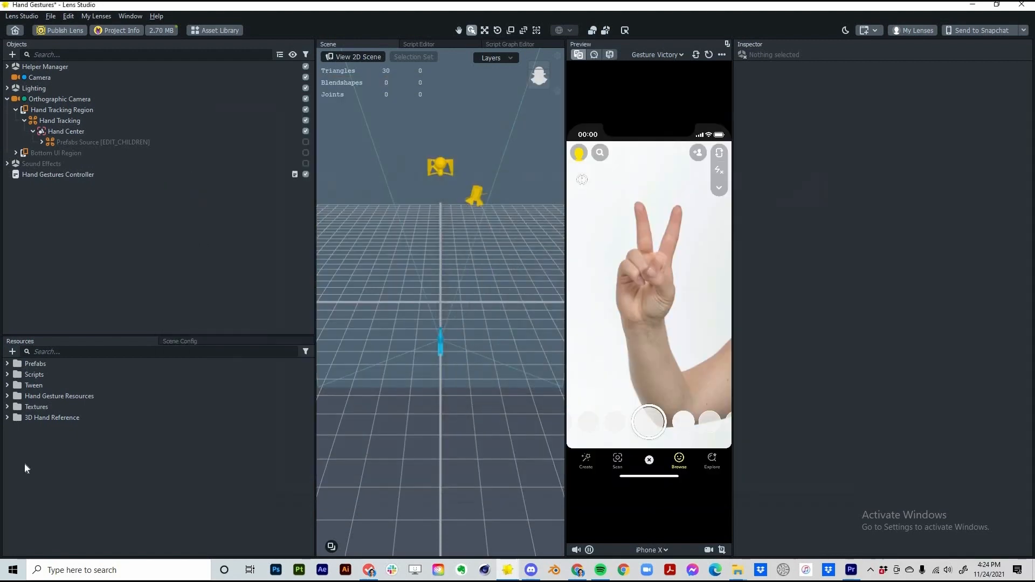
{"action": "left_click", "coordinate": [16, 449]}
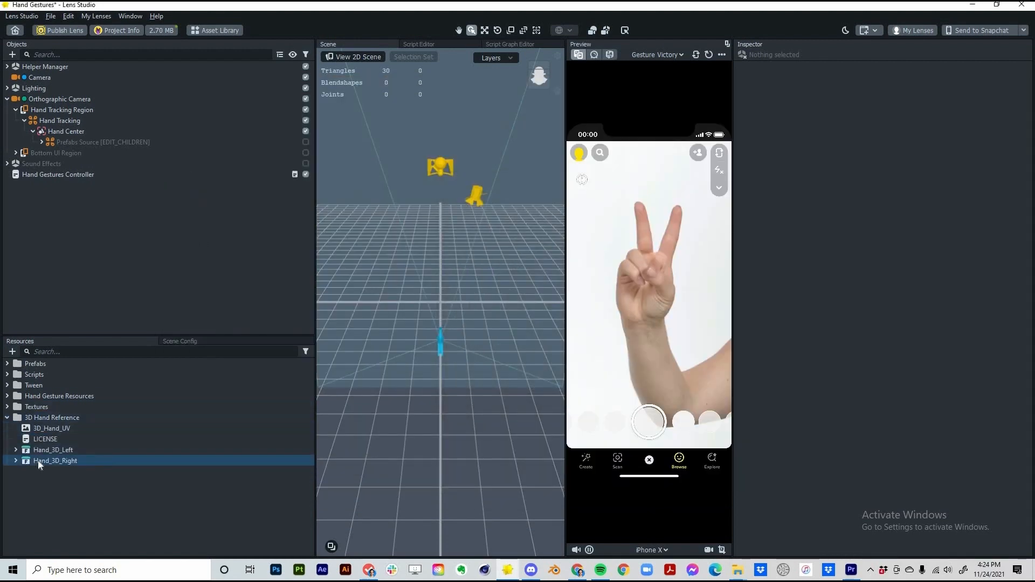
{"action": "double_click", "coordinate": [55, 489]}
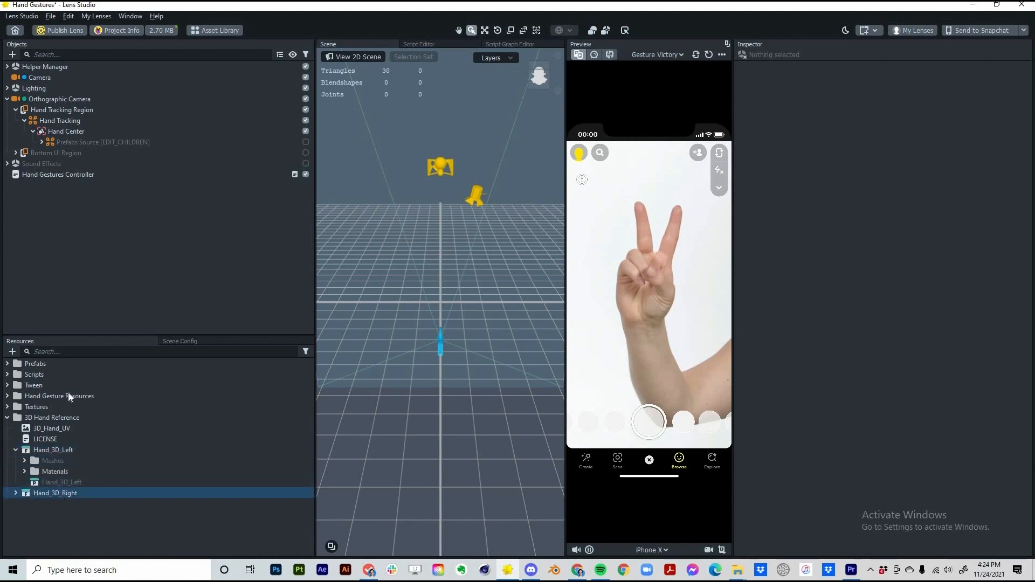
Add a 3D Hand Tracking object, nest Hand_3D_Right under it, and match its hierarchy
{"action": "left_click", "coordinate": [12, 54]}
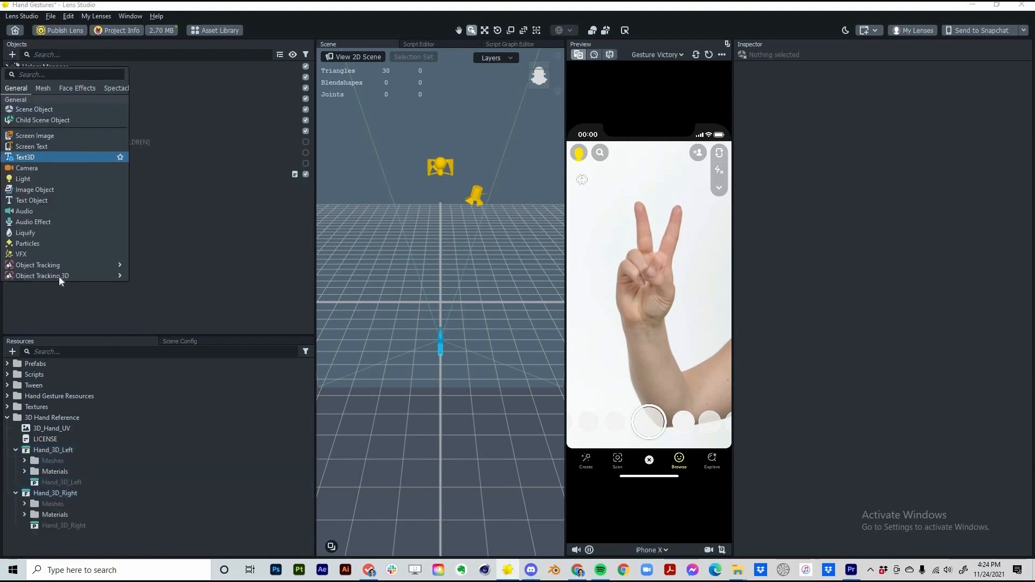
{"action": "mouse_move", "coordinate": [76, 276]}
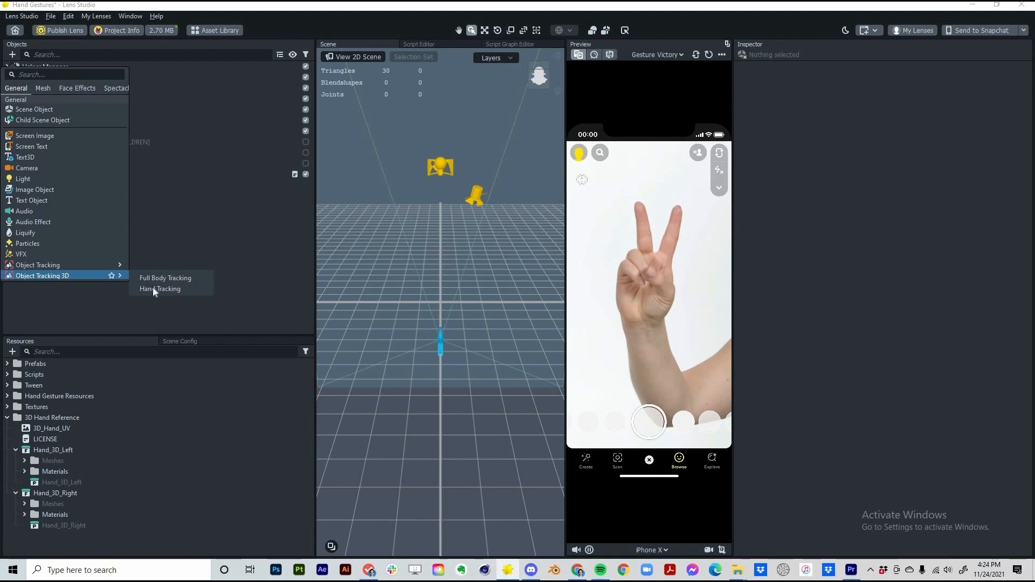
{"action": "left_click", "coordinate": [149, 290]}
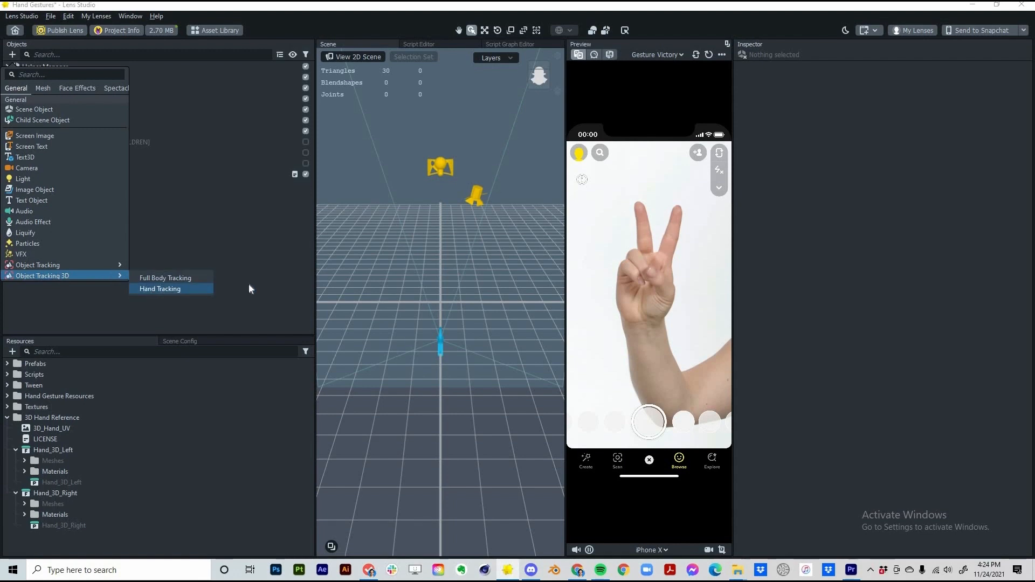
{"action": "left_click_drag", "start_coordinate": [34, 525], "coordinate": [103, 470]}
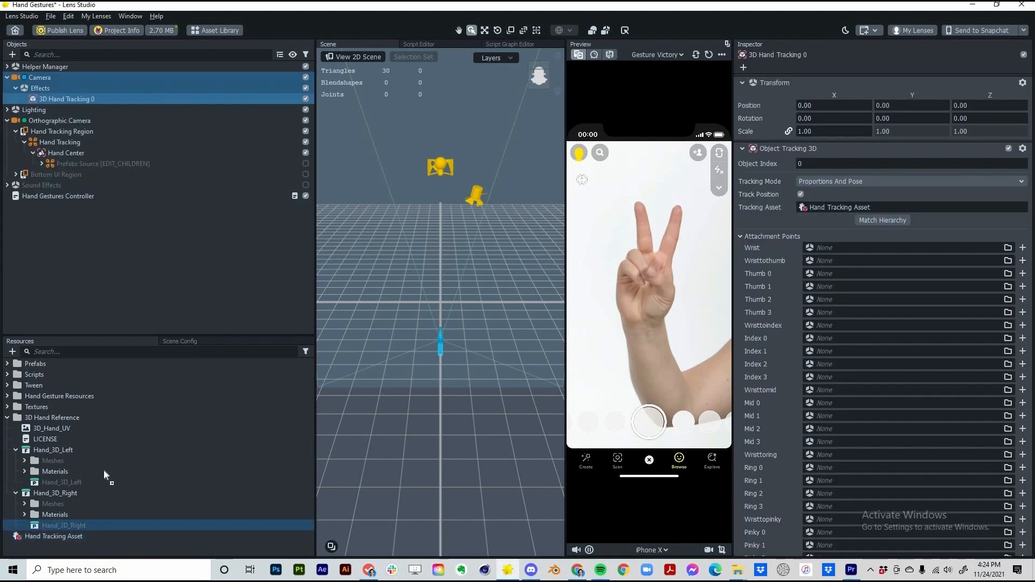
{"action": "left_click_drag", "start_coordinate": [86, 95], "coordinate": [86, 98]}
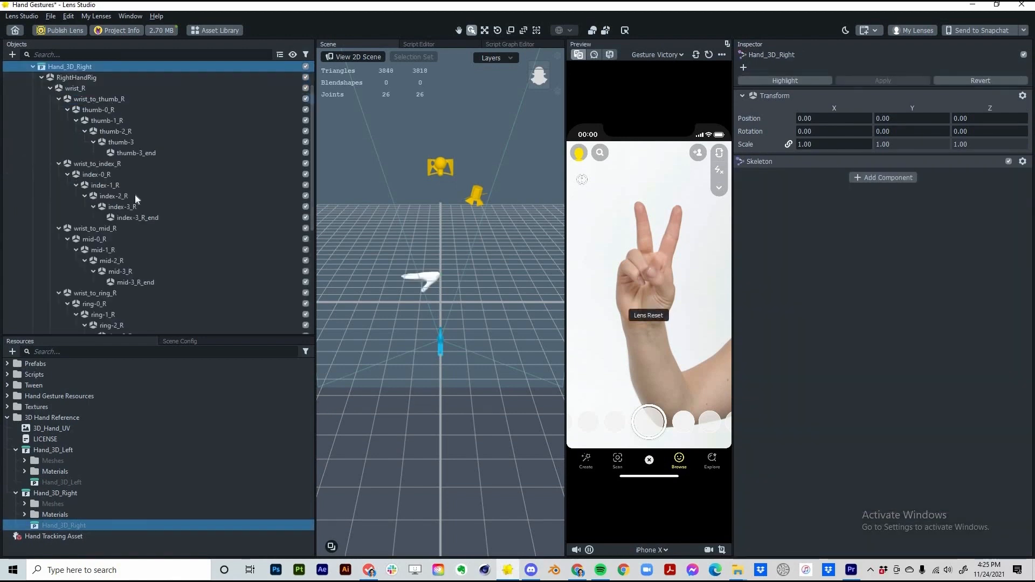
{"action": "left_click", "coordinate": [63, 99]}
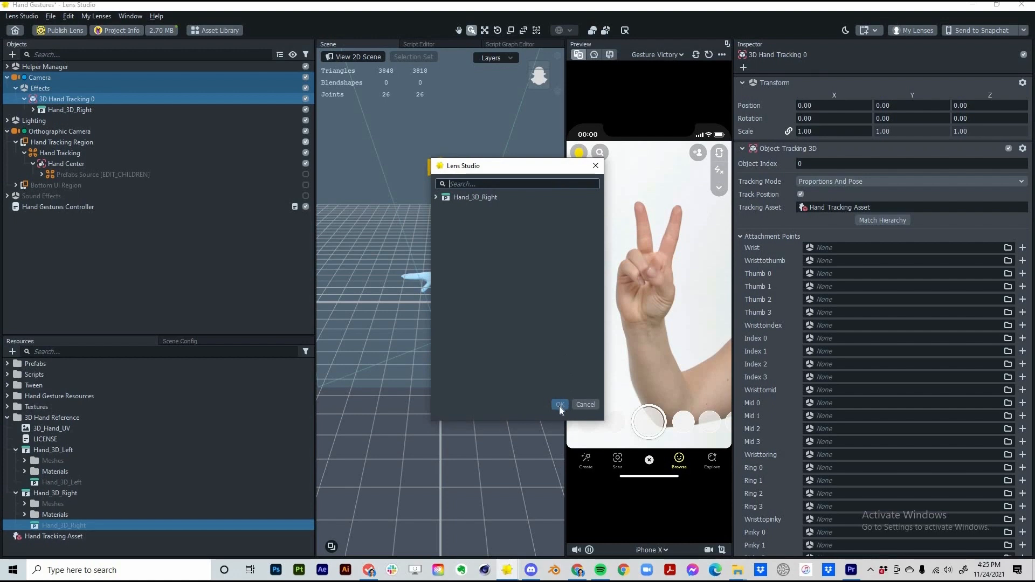
{"action": "key", "text": "Return"}
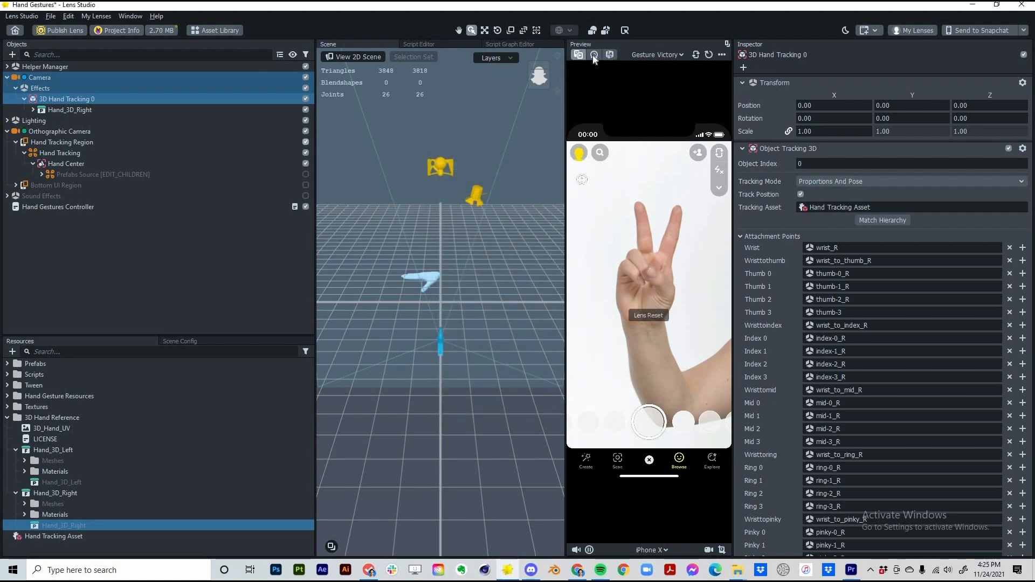
{"action": "left_click", "coordinate": [593, 54]}
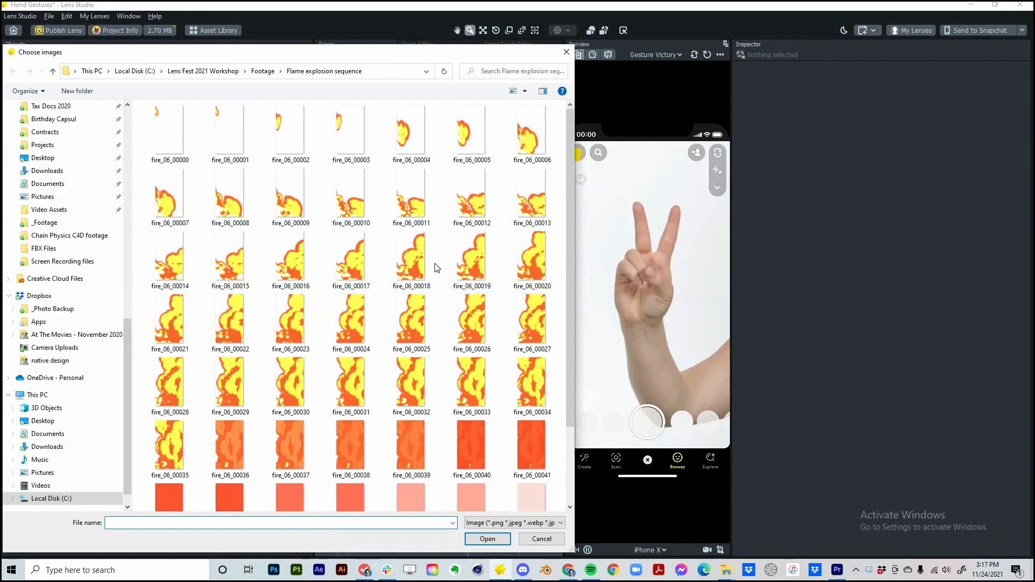
Select all fire_06 flame frames to build the Flame animated texture
{"action": "left_click", "coordinate": [170, 134]}
{"action": "scroll", "coordinate": [293, 477], "scroll_direction": "down", "scroll_amount": 3}
{"action": "right_click_drag", "start_coordinate": [293, 477], "coordinate": [396, 220]}
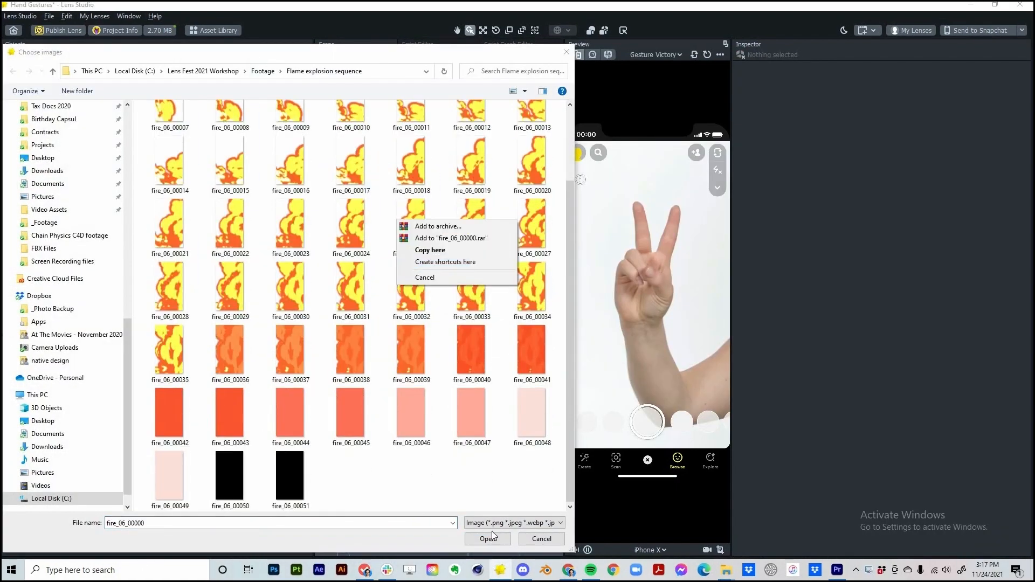
{"action": "key", "text": "Escape"}
{"action": "key", "text": "ctrl+a"}
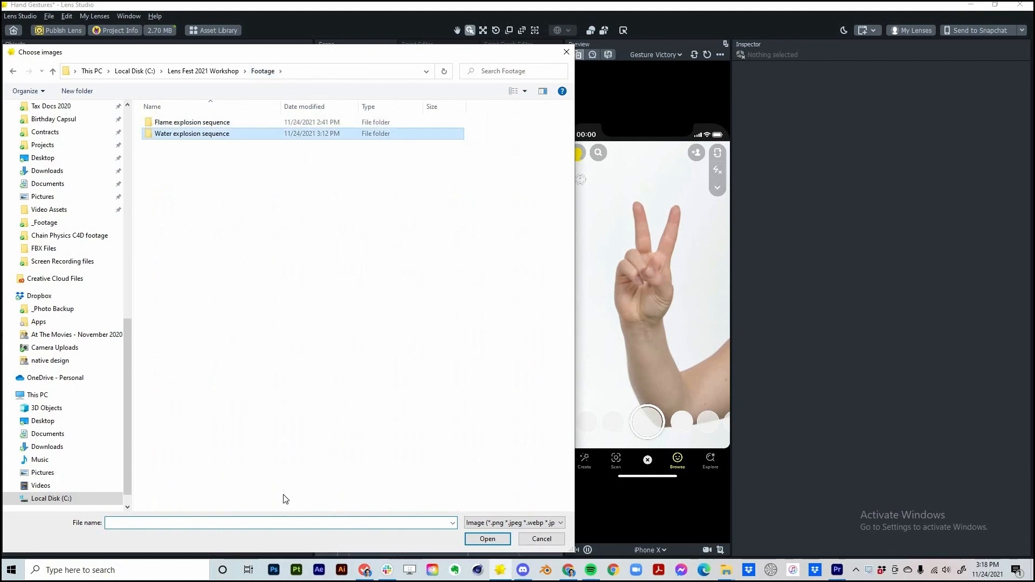
Import the 52 water explosion frames as the Water animated texture
{"action": "double_click", "coordinate": [192, 133]}
{"action": "left_click", "coordinate": [170, 135]}
{"action": "scroll", "coordinate": [396, 268], "scroll_direction": "down", "scroll_amount": 3}
{"action": "left_click", "coordinate": [291, 477], "text": "shift"}
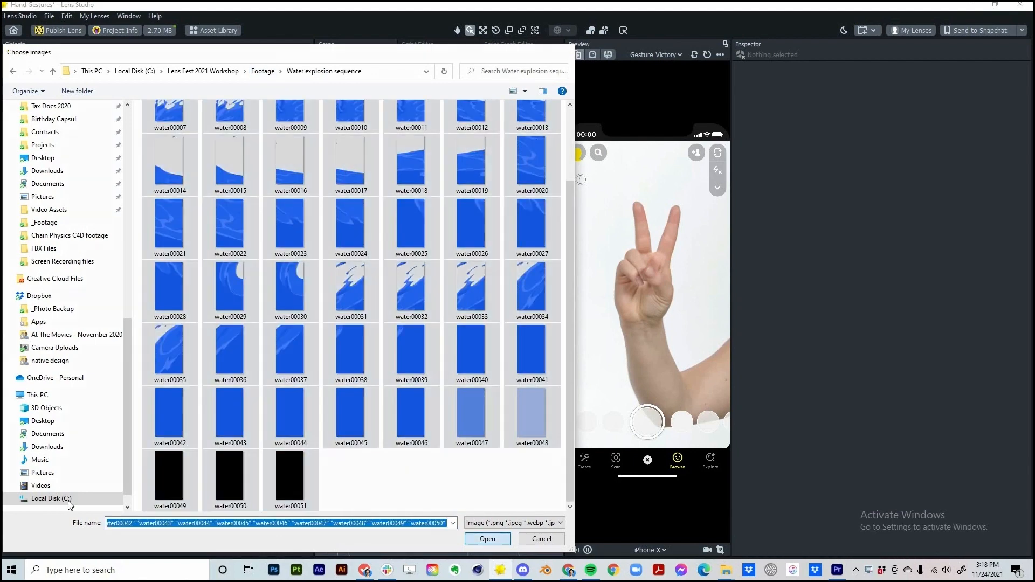
{"action": "key", "text": "Return"}
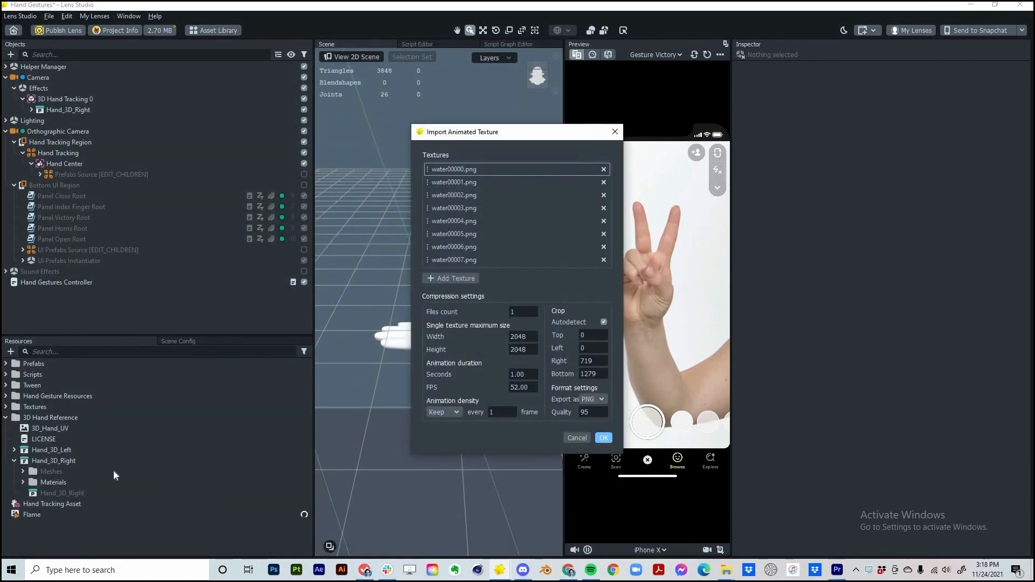
{"action": "left_click", "coordinate": [603, 437]}
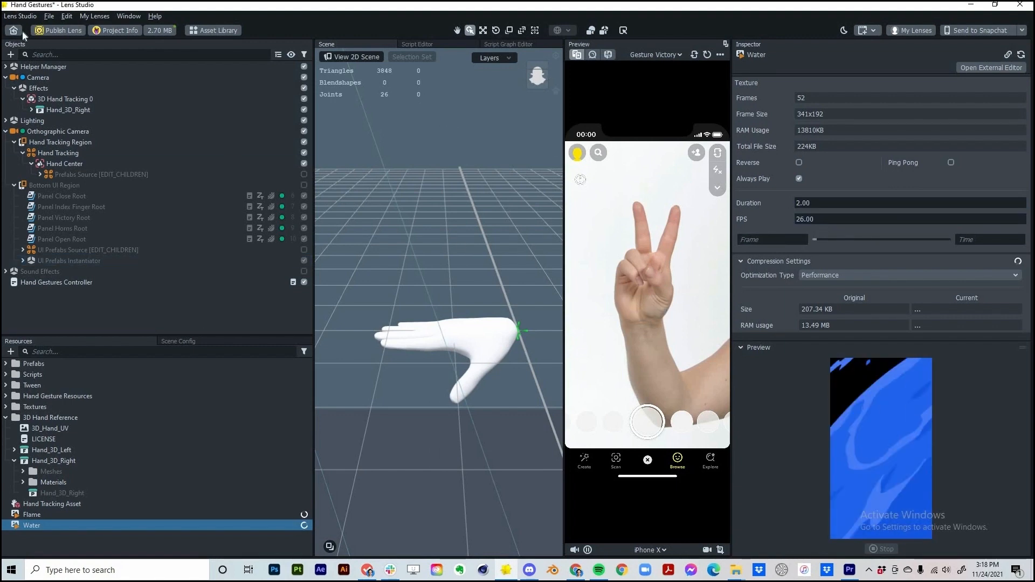
Add a Screen Image and rename it Fire
{"action": "left_click", "coordinate": [11, 54]}
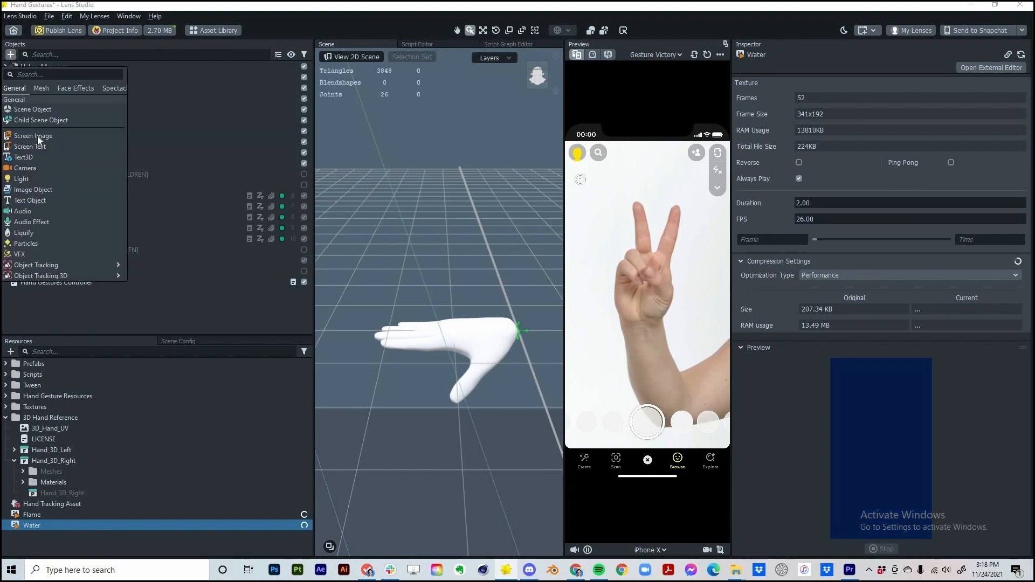
{"action": "left_click", "coordinate": [33, 135]}
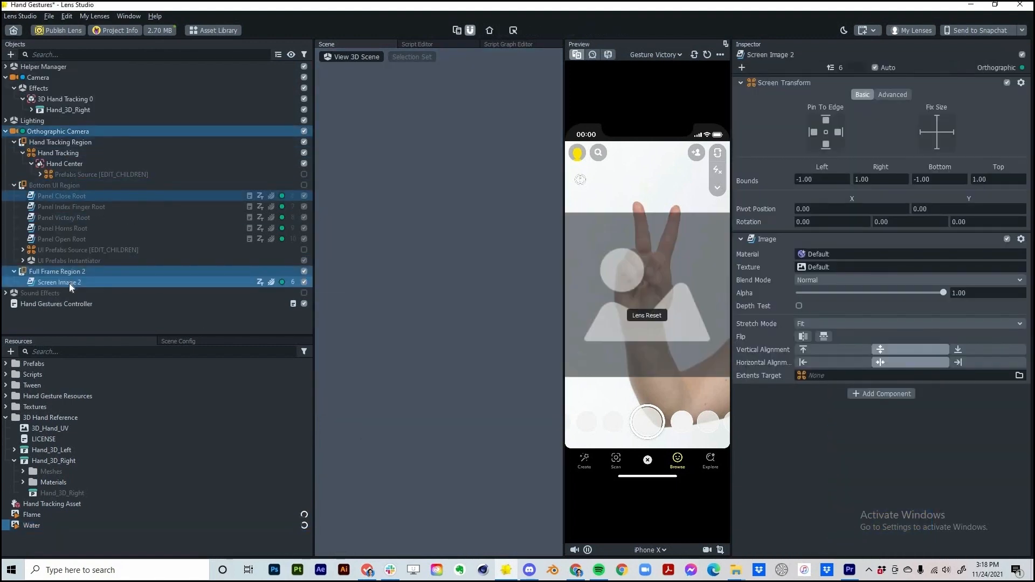
{"action": "left_click", "coordinate": [69, 281]}
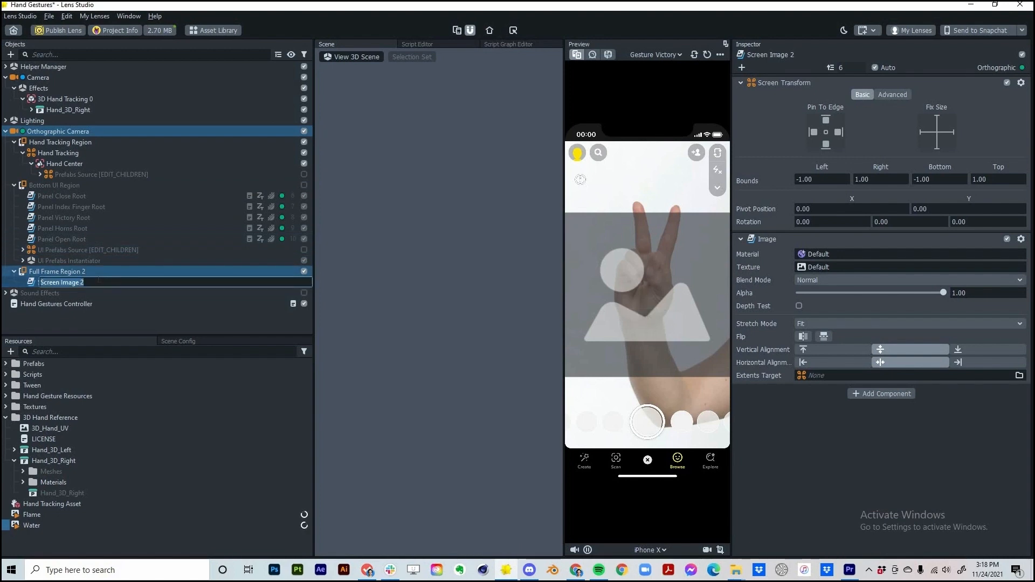
{"action": "type", "text": "Fire"}
{"action": "key", "text": "Return"}
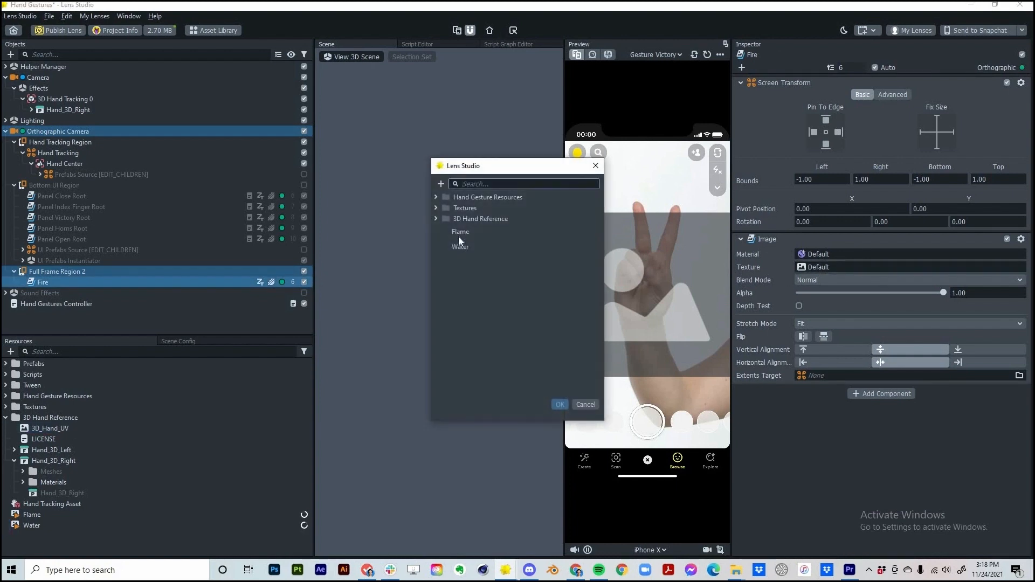
Give Fire the Flame texture with Stretch mode filling the screen
{"action": "left_click", "coordinate": [461, 234]}
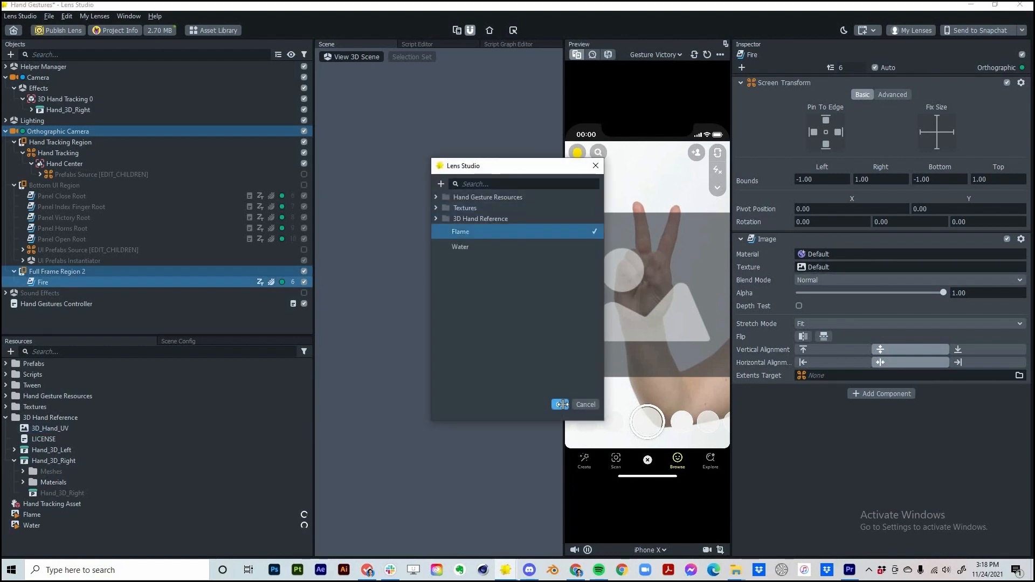
{"action": "left_click", "coordinate": [561, 403]}
{"action": "left_click", "coordinate": [862, 323]}
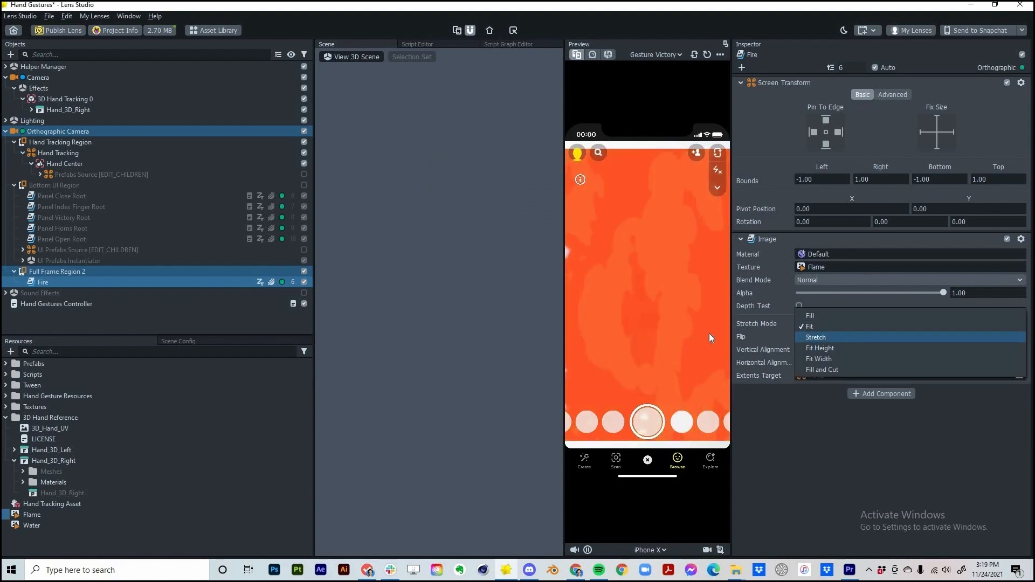
{"action": "left_click", "coordinate": [814, 335]}
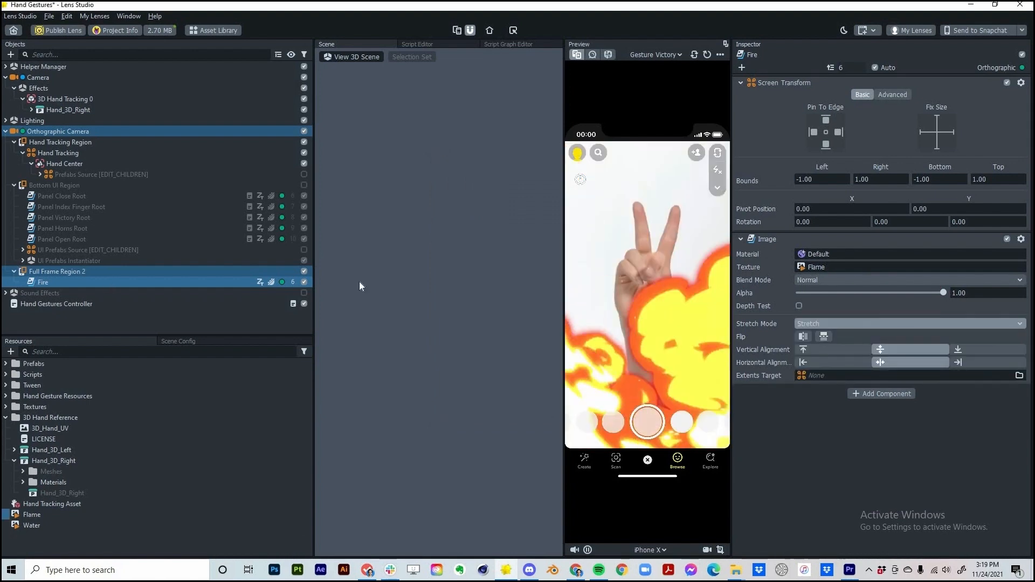
Disable Fire and duplicate it as a copy renamed Water
{"action": "key", "text": "h"}
{"action": "right_click", "coordinate": [50, 281]}
{"action": "left_click", "coordinate": [73, 325]}
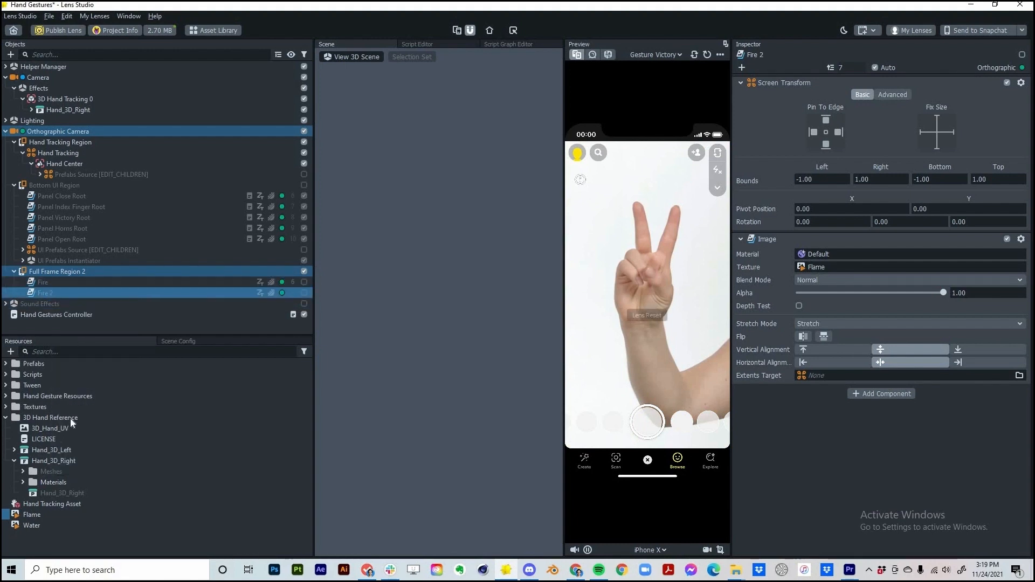
{"action": "right_click", "coordinate": [52, 293]}
{"action": "left_click", "coordinate": [121, 326]}
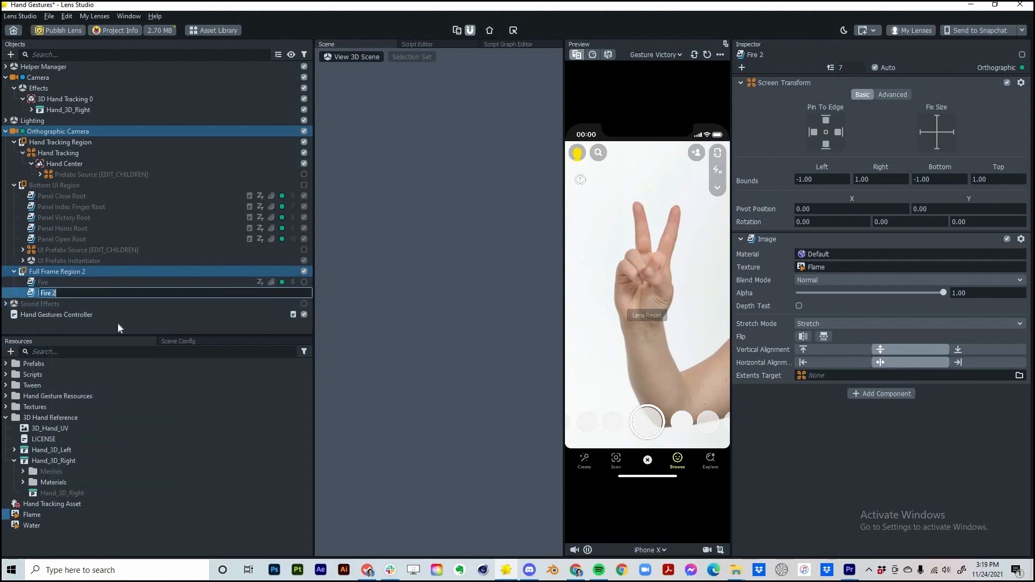
{"action": "type", "text": "Water"}
{"action": "key", "text": "Return"}
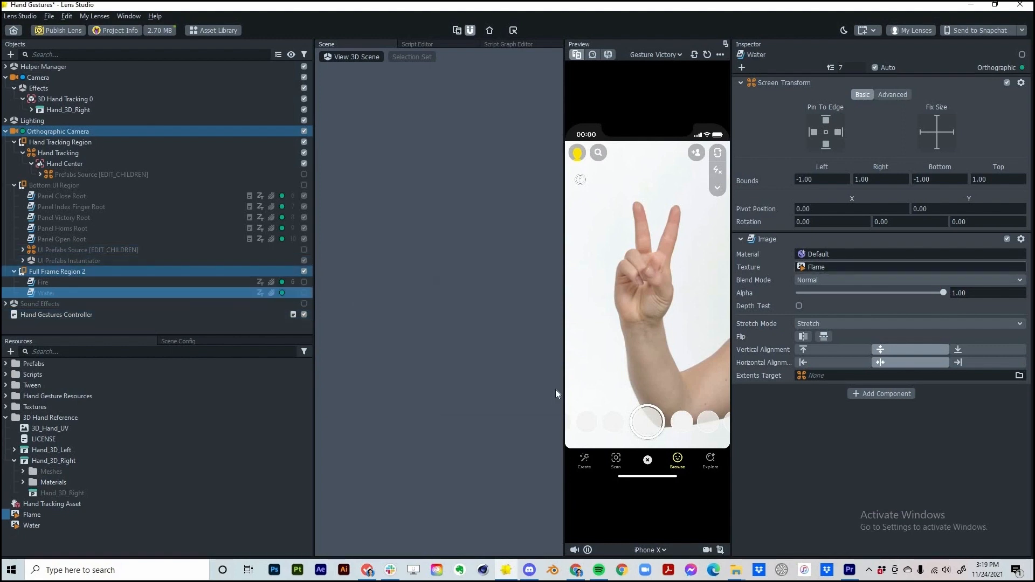
Set the Water image's texture to the Water animation
{"action": "left_click", "coordinate": [816, 267]}
{"action": "left_click", "coordinate": [460, 247]}
{"action": "left_click", "coordinate": [560, 404]}
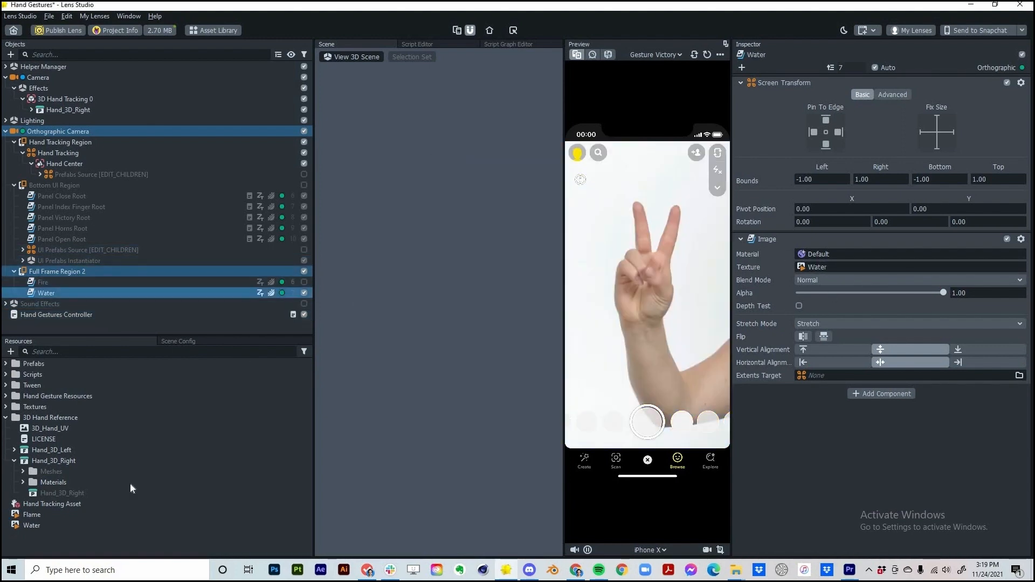
Add a Behavior script object by searching 'beh'
{"action": "left_click", "coordinate": [11, 54]}
{"action": "type", "text": "beh"}
{"action": "mouse_move", "coordinate": [108, 96]}
{"action": "left_click", "coordinate": [142, 97]}
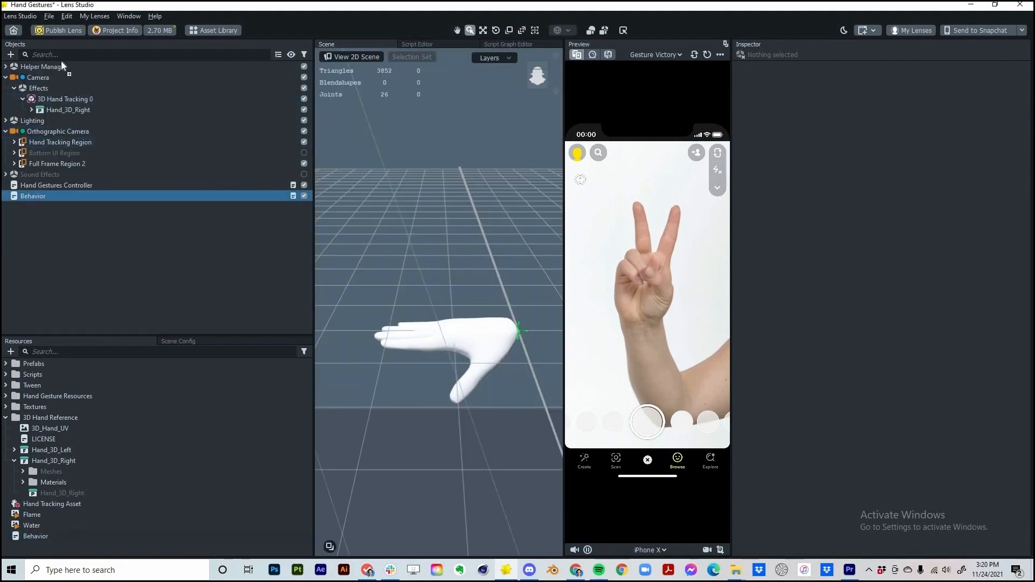
Move Behavior to the top of the object list and set its Trigger to On Custom Trigger
{"action": "left_click_drag", "start_coordinate": [57, 73], "coordinate": [57, 66]}
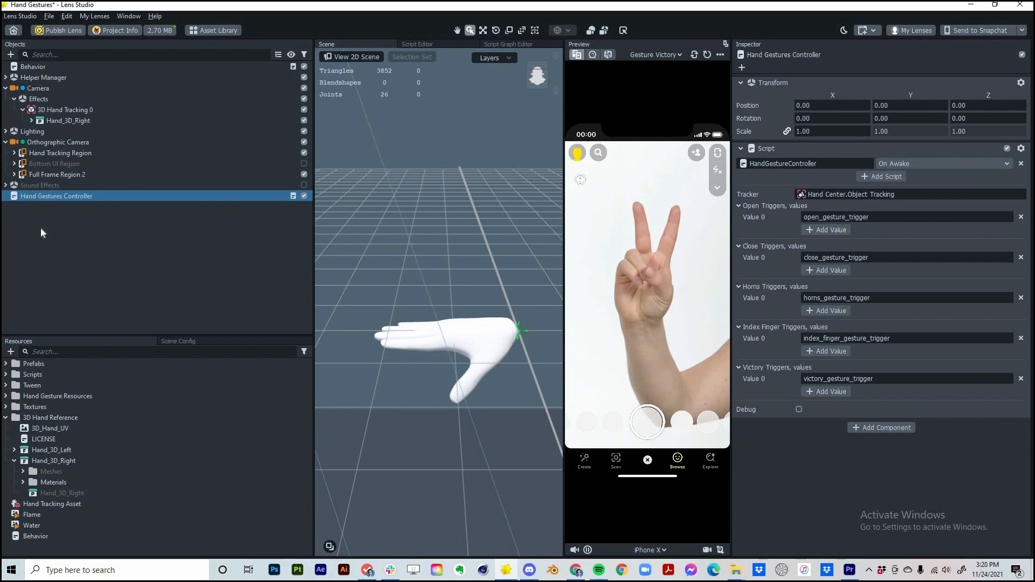
{"action": "left_click", "coordinate": [42, 66]}
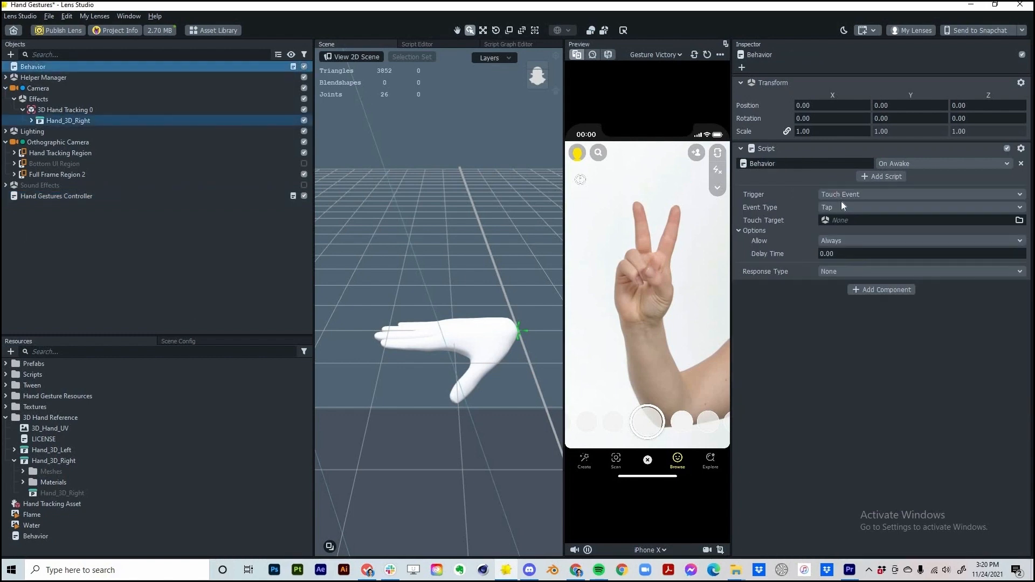
{"action": "left_click", "coordinate": [851, 194]}
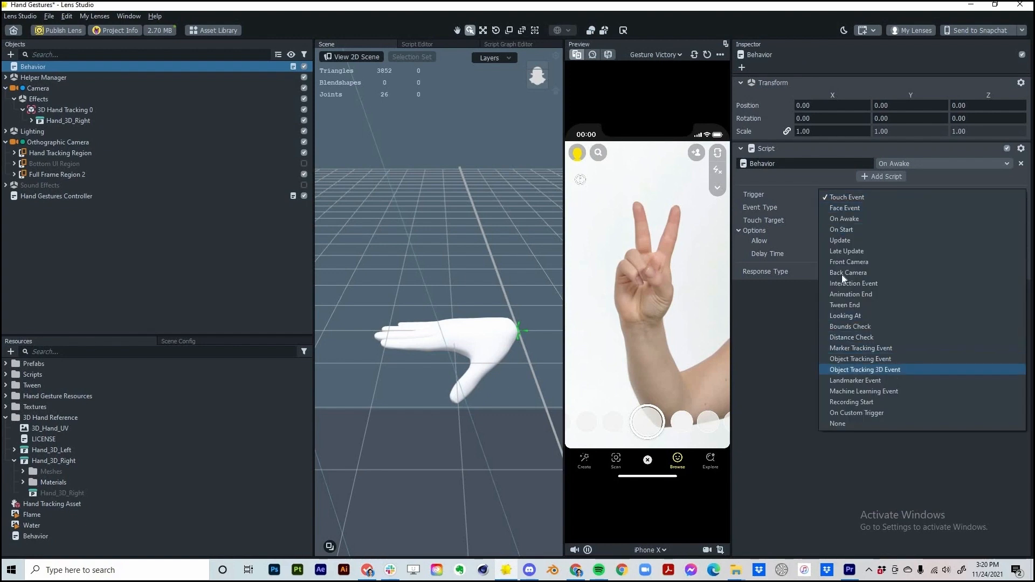
{"action": "left_click", "coordinate": [858, 413]}
Set the Response Type to Animate Image using the Flame texture
{"action": "left_click", "coordinate": [863, 278]}
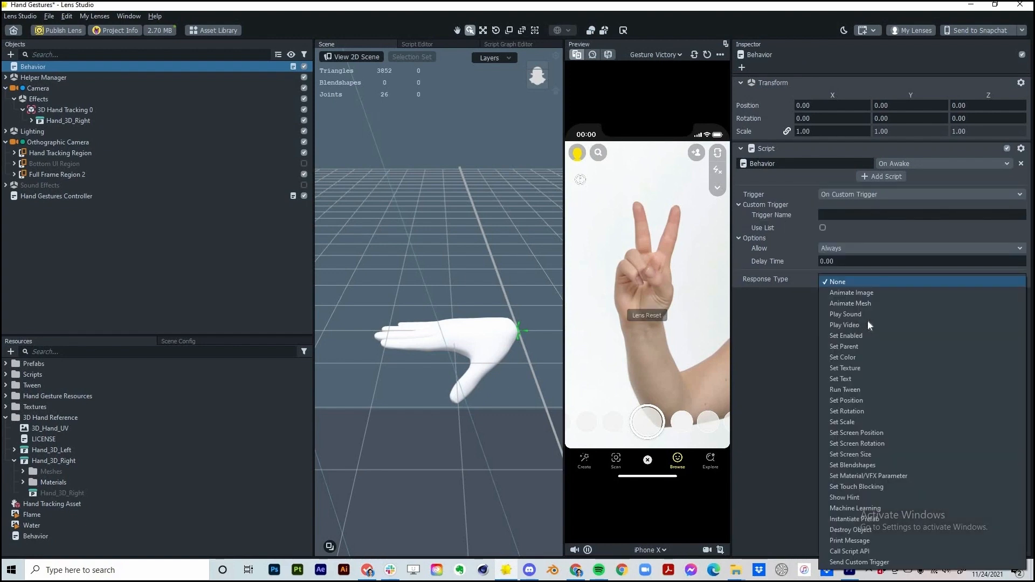
{"action": "left_click", "coordinate": [858, 293]}
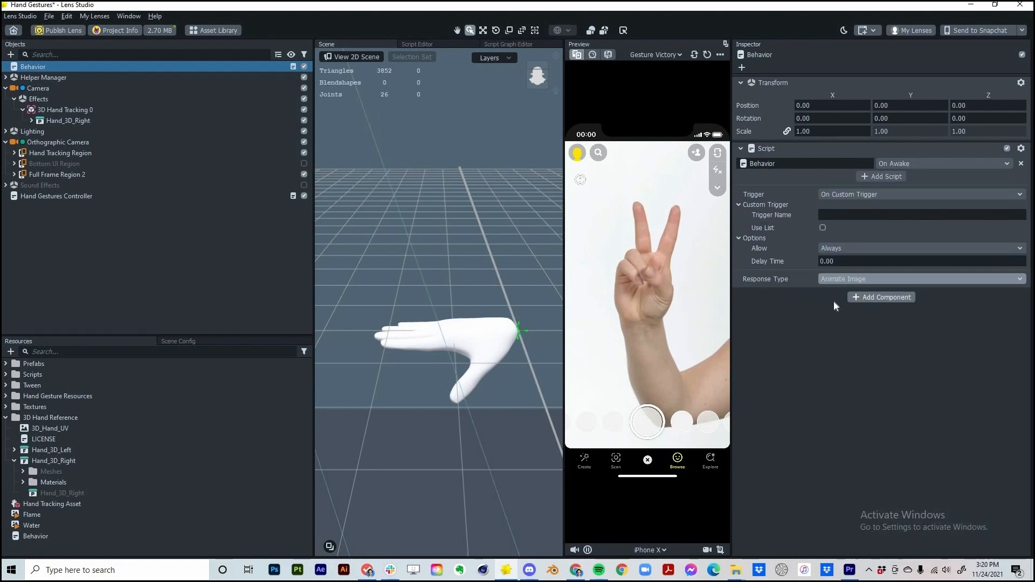
{"action": "left_click", "coordinate": [833, 300]}
{"action": "left_click", "coordinate": [480, 251]}
{"action": "left_click", "coordinate": [560, 404]}
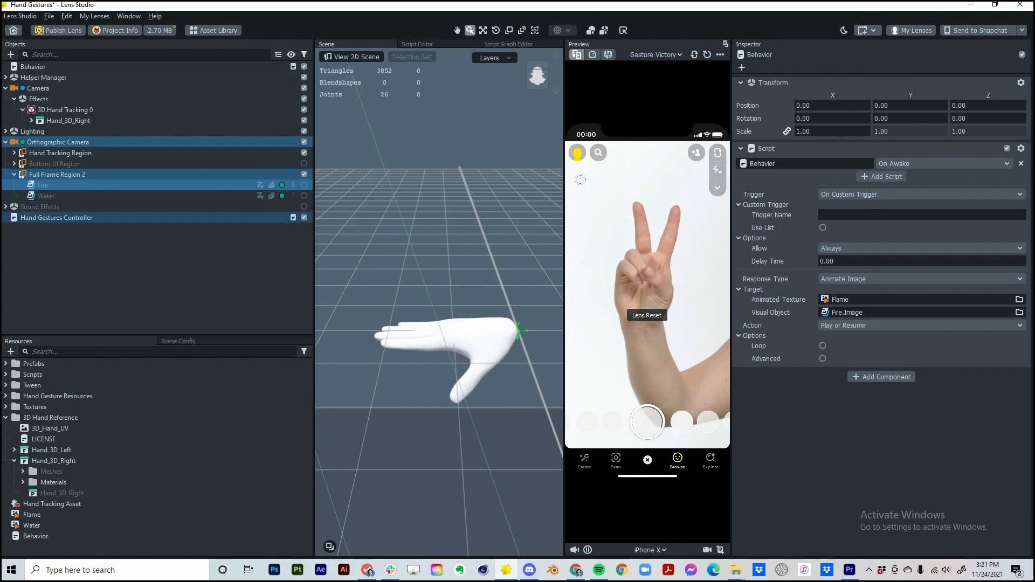
Copy the horns_gesture_trigger name from the Hand Gestures Controller and test the lens on the webcam
{"action": "left_click", "coordinate": [59, 217]}
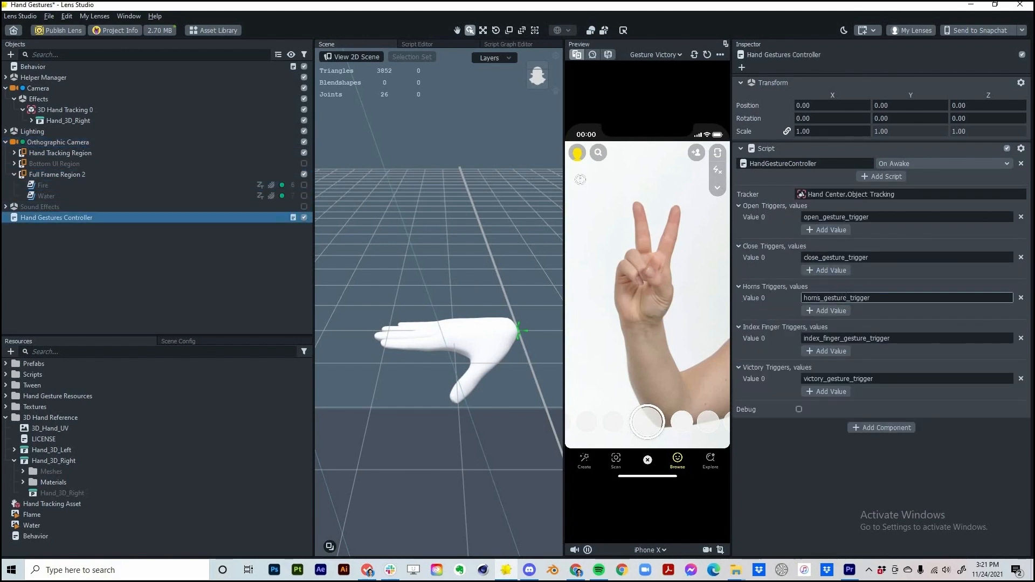
{"action": "right_click", "coordinate": [858, 299]}
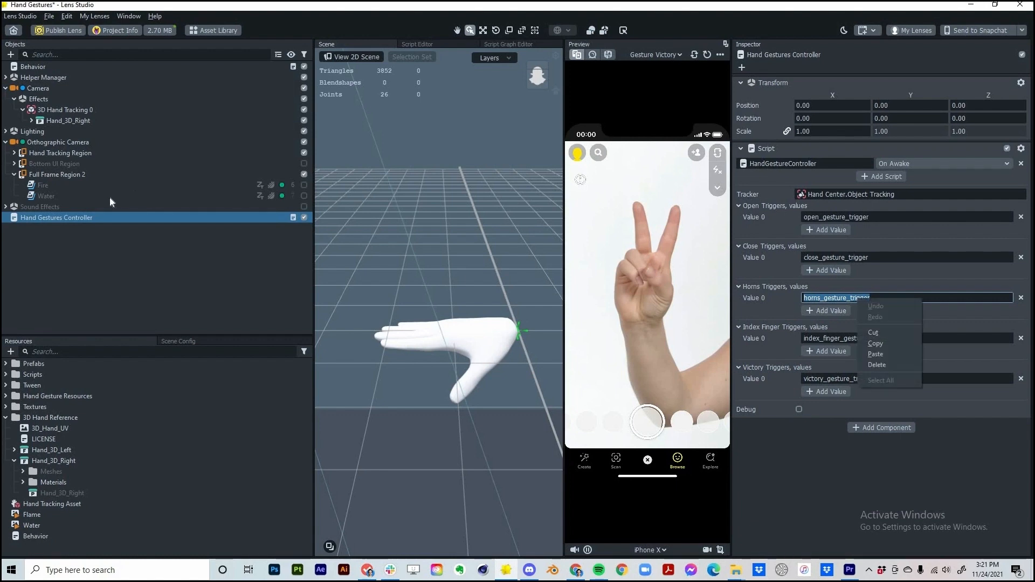
{"action": "left_click", "coordinate": [884, 343]}
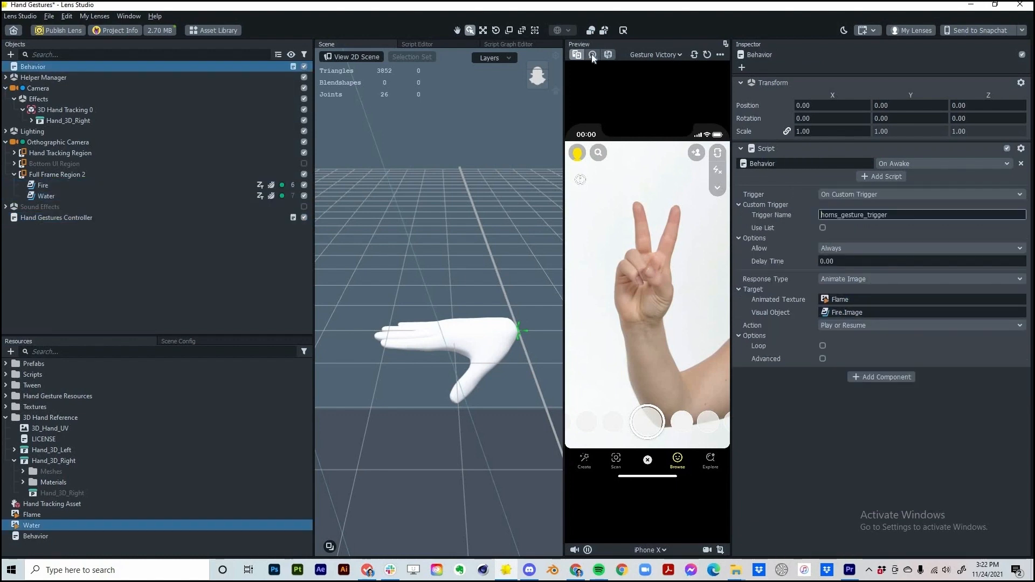
{"action": "left_click", "coordinate": [593, 54]}
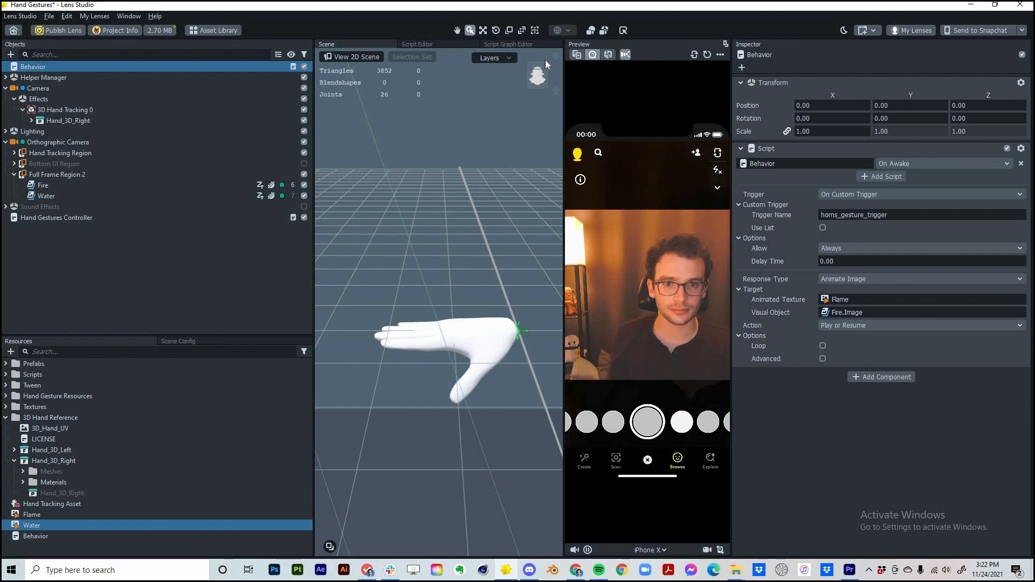
{"action": "left_click", "coordinate": [576, 55]}
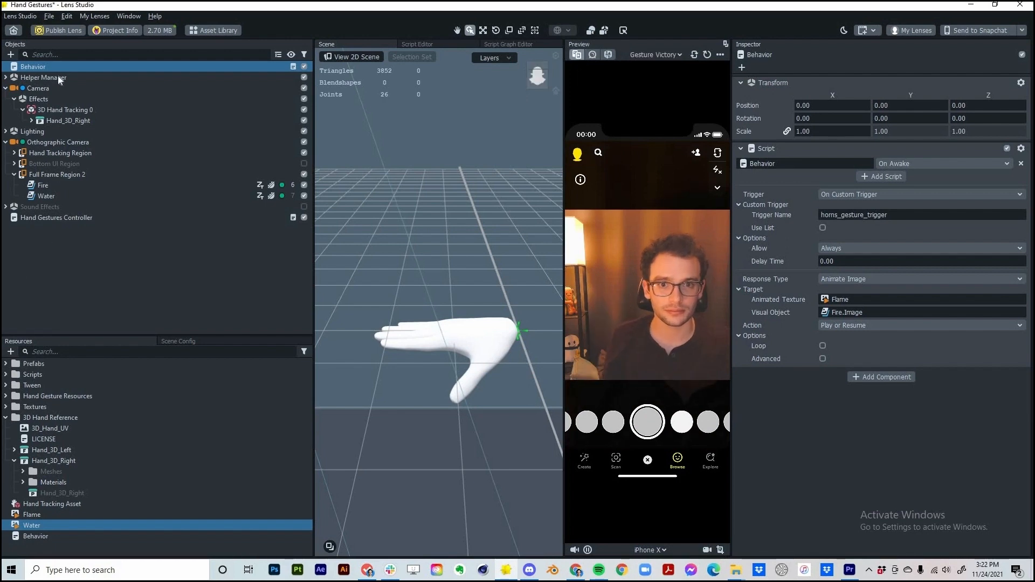
Duplicate the Behavior script component by copying and pasting it
{"action": "right_click", "coordinate": [798, 161]}
{"action": "left_click", "coordinate": [819, 408]}
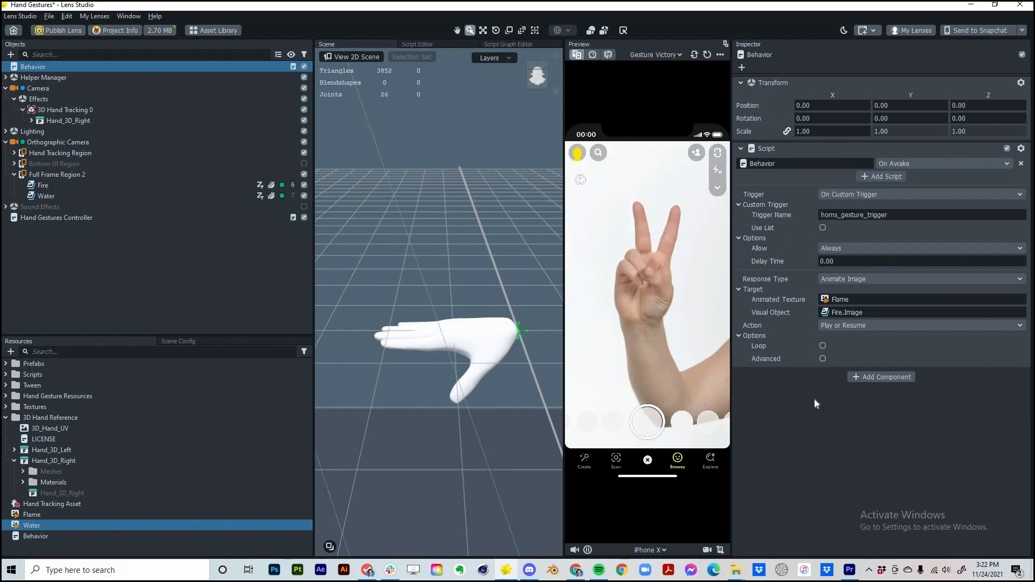
{"action": "key", "text": "ctrl+v"}
{"action": "scroll", "coordinate": [842, 474], "scroll_direction": "down", "scroll_amount": 2}
Set the duplicate's Animated Texture to Water and its Visual Object to the Water image
{"action": "left_click", "coordinate": [842, 472]}
{"action": "left_click", "coordinate": [465, 245]}
{"action": "left_click", "coordinate": [559, 405]}
{"action": "left_click_drag", "start_coordinate": [50, 196], "coordinate": [827, 484]}
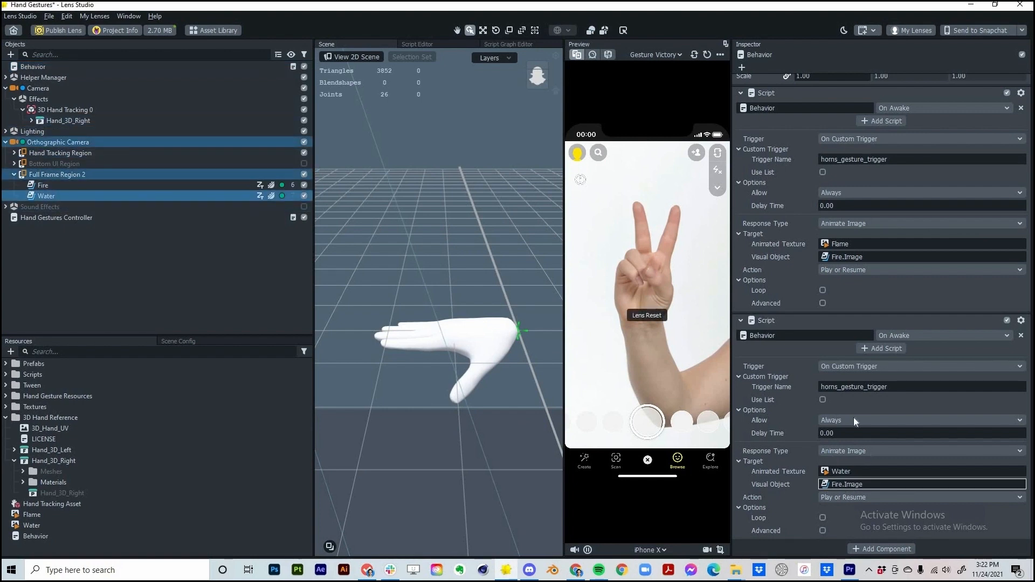
Set the duplicate's Trigger Name to victory_gesture_trigger and test it on the live webcam
{"action": "left_click", "coordinate": [56, 218]}
{"action": "left_click_drag", "start_coordinate": [879, 381], "coordinate": [738, 361]}
{"action": "right_click", "coordinate": [818, 382]}
{"action": "left_click", "coordinate": [43, 67]}
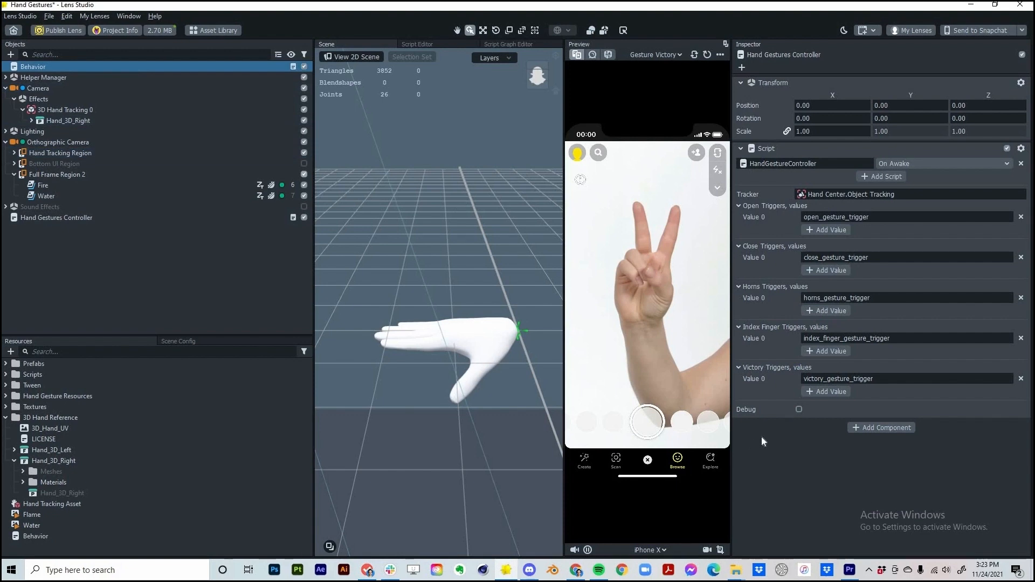
{"action": "scroll", "coordinate": [906, 386], "scroll_direction": "down", "scroll_amount": 1}
{"action": "left_click_drag", "start_coordinate": [906, 386], "coordinate": [777, 380]}
{"action": "type", "text": "victory_gesture_trigger"}
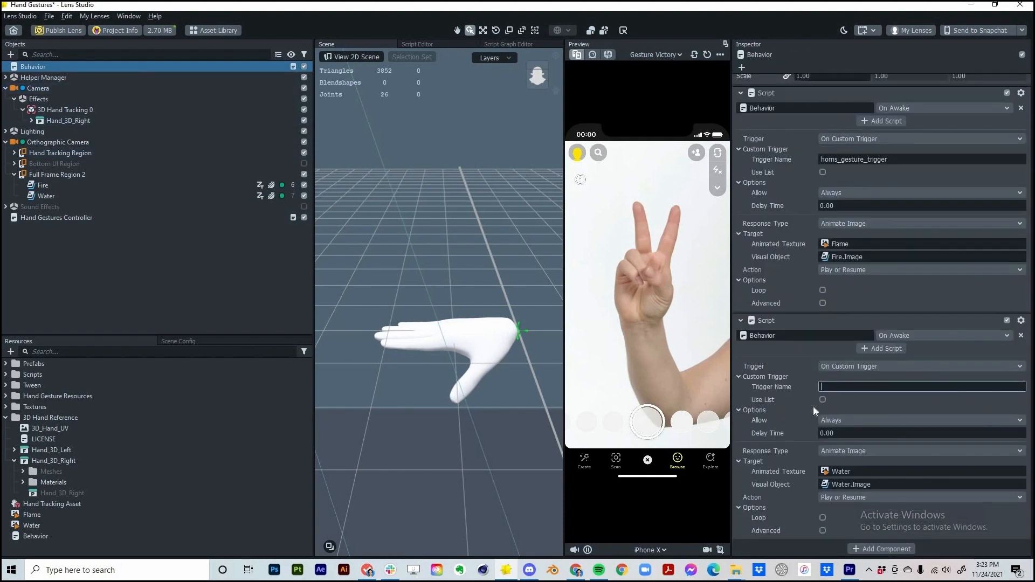
{"action": "key", "text": "Return"}
{"action": "left_click", "coordinate": [592, 55]}
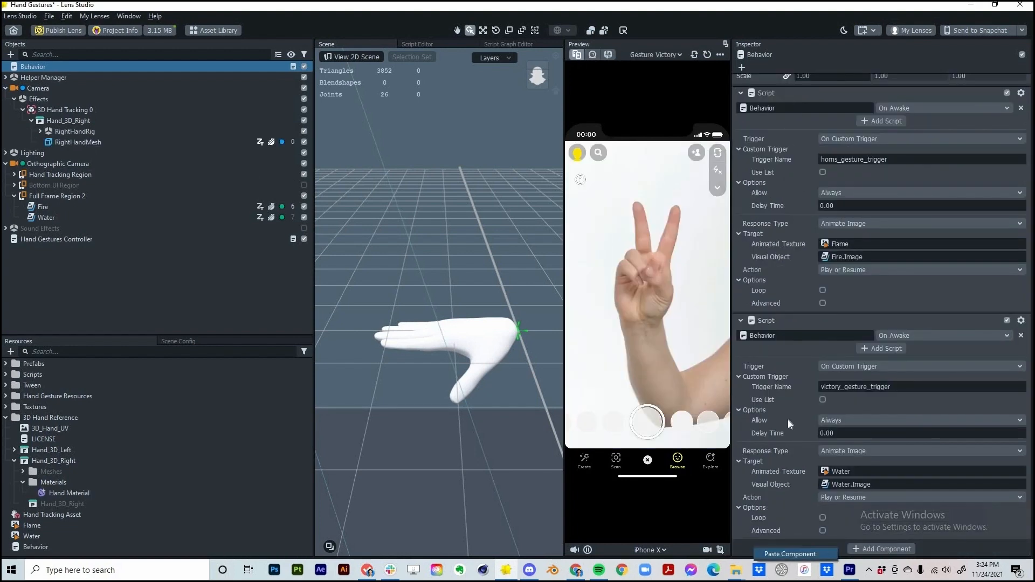
{"action": "scroll", "coordinate": [788, 363], "scroll_direction": "down", "scroll_amount": 5}
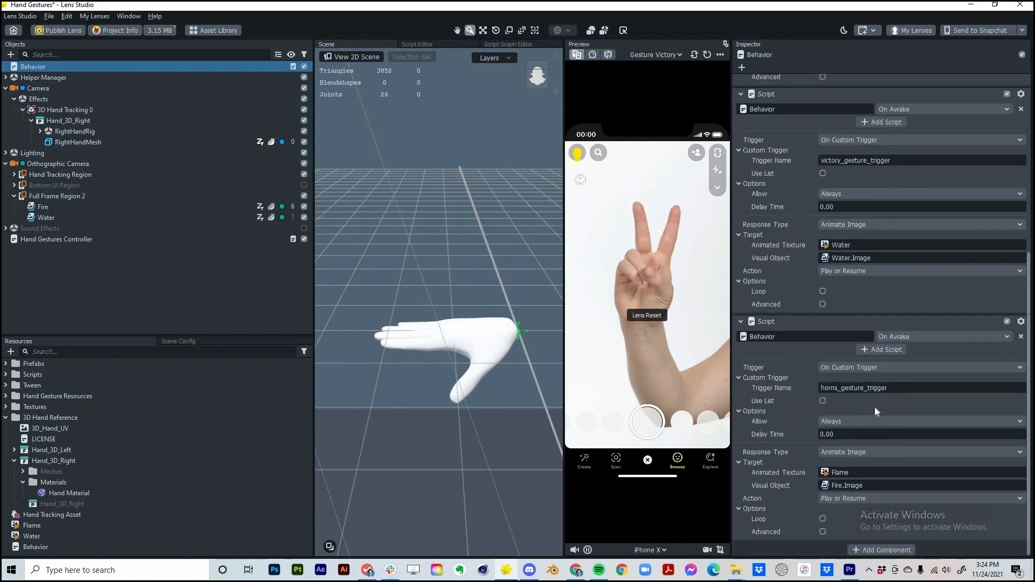
Make the pasted horns script Set Color on RightHandMesh to red
{"action": "left_click", "coordinate": [835, 452]}
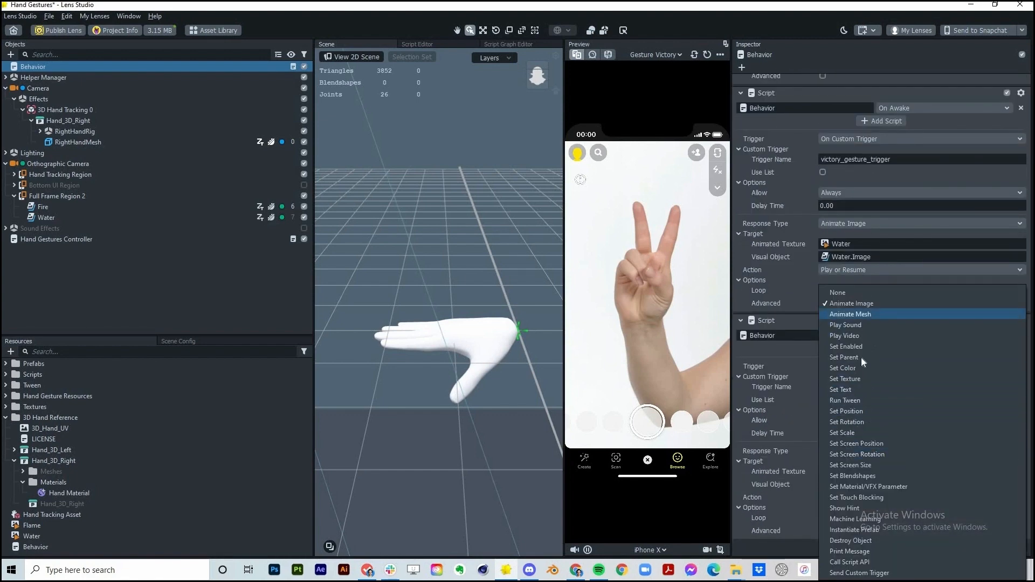
{"action": "left_click", "coordinate": [841, 365]}
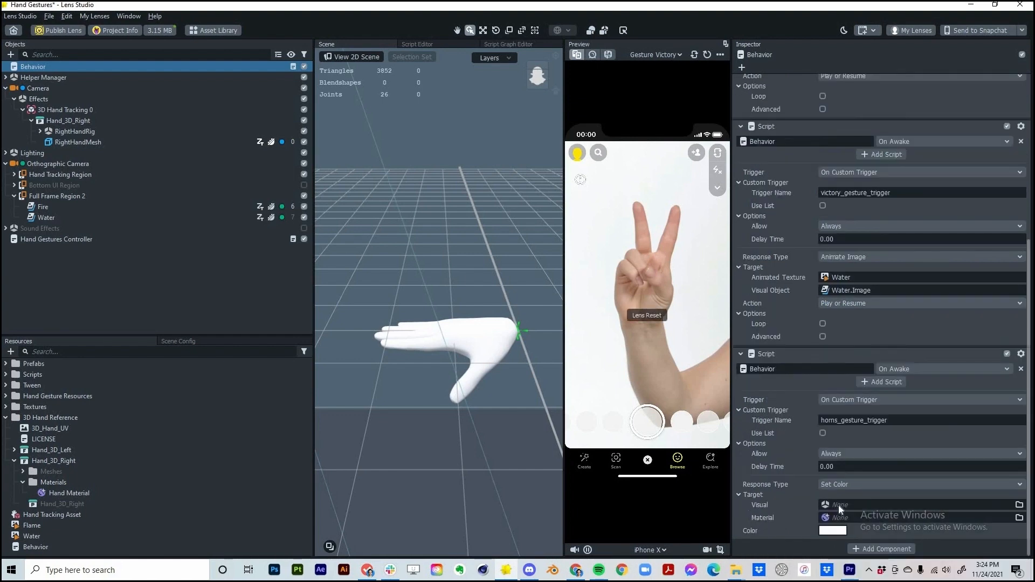
{"action": "left_click", "coordinate": [839, 504]}
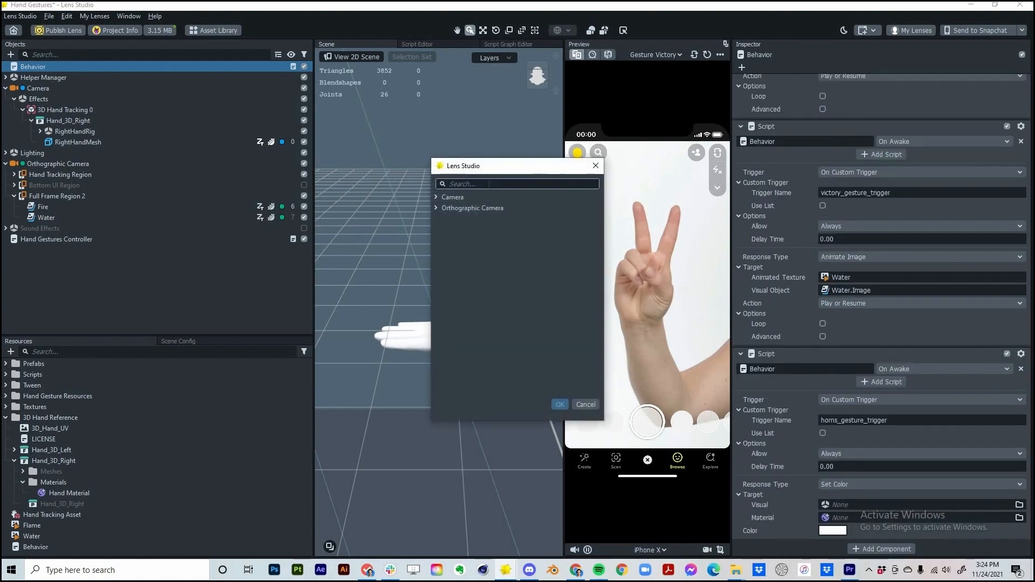
{"action": "type", "text": "han"}
{"action": "left_click", "coordinate": [531, 240]}
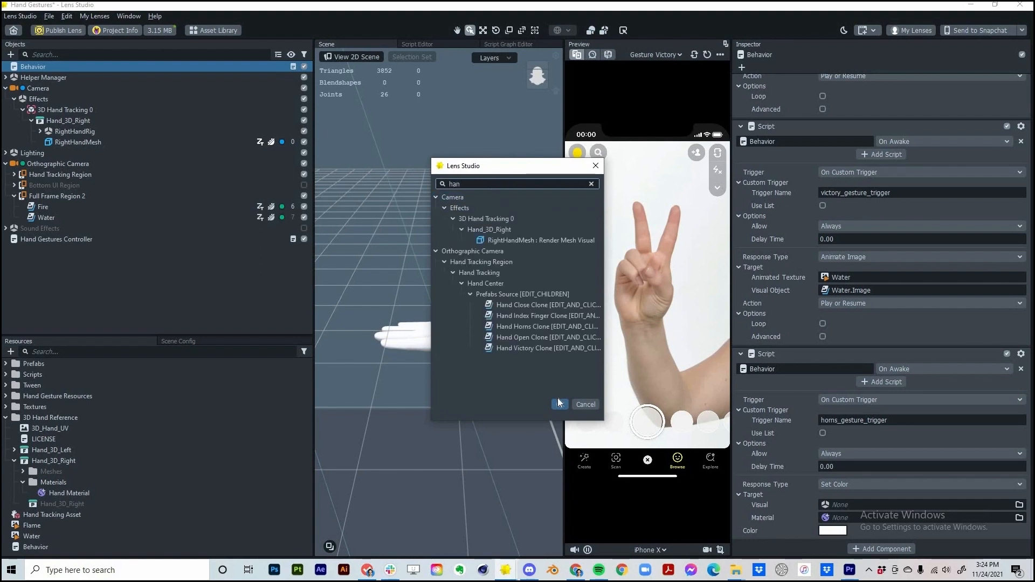
{"action": "key", "text": "Return"}
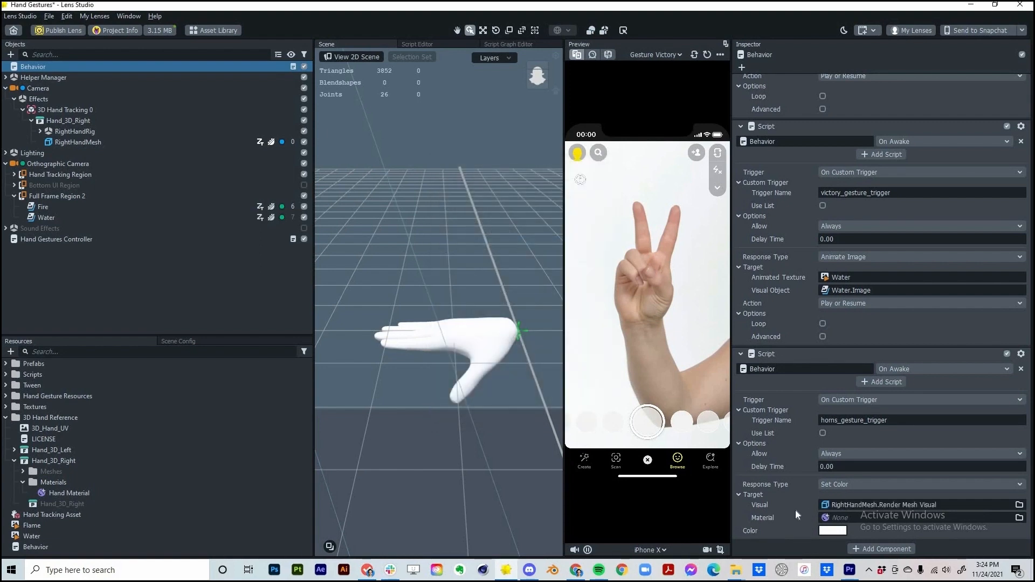
{"action": "left_click", "coordinate": [832, 530]}
{"action": "left_click", "coordinate": [627, 207]}
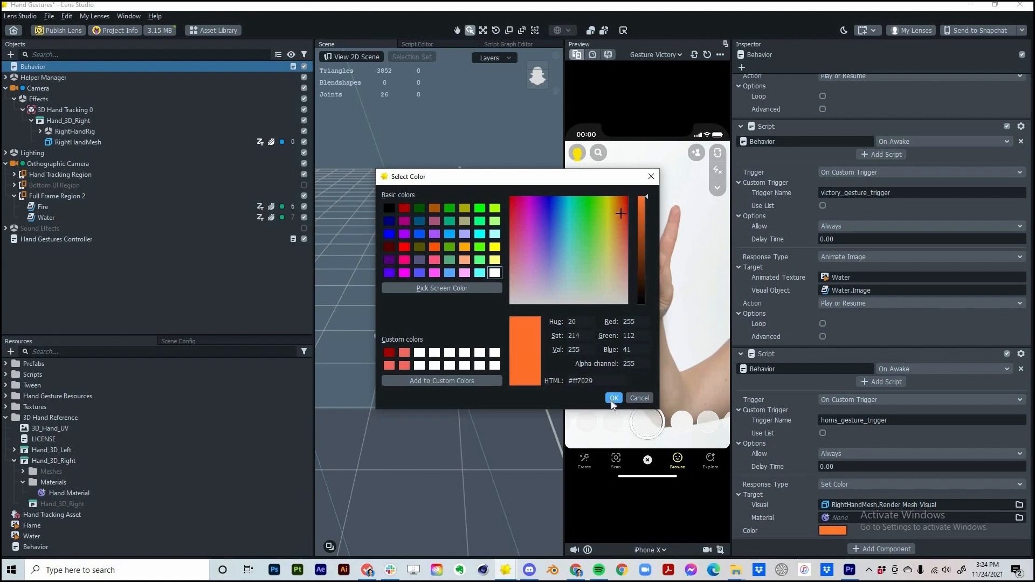
{"action": "key", "text": "Return"}
Paste another copy of the script component into Behavior
{"action": "right_click", "coordinate": [805, 351]}
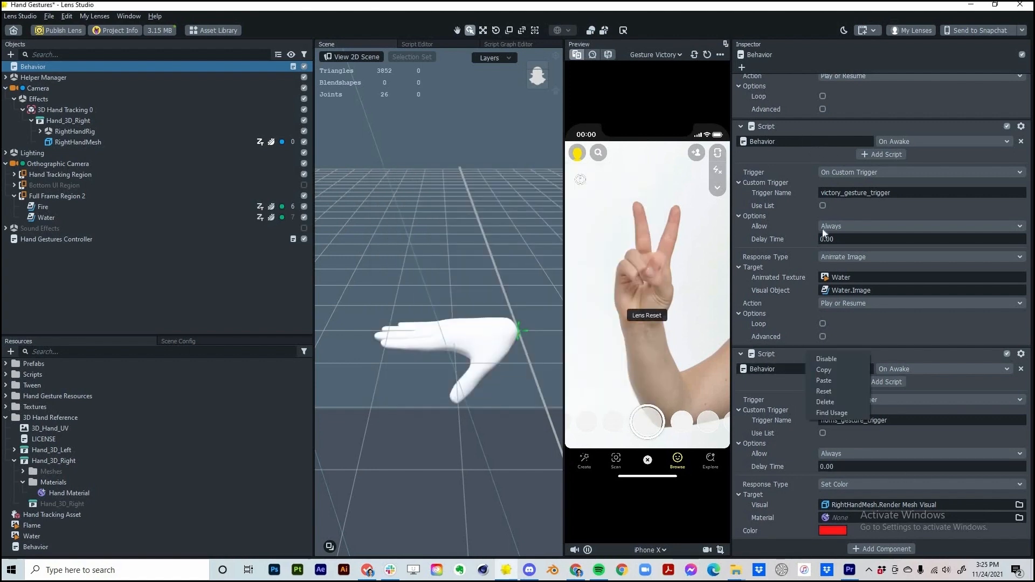
{"action": "right_click", "coordinate": [803, 130]}
{"action": "right_click", "coordinate": [757, 546]}
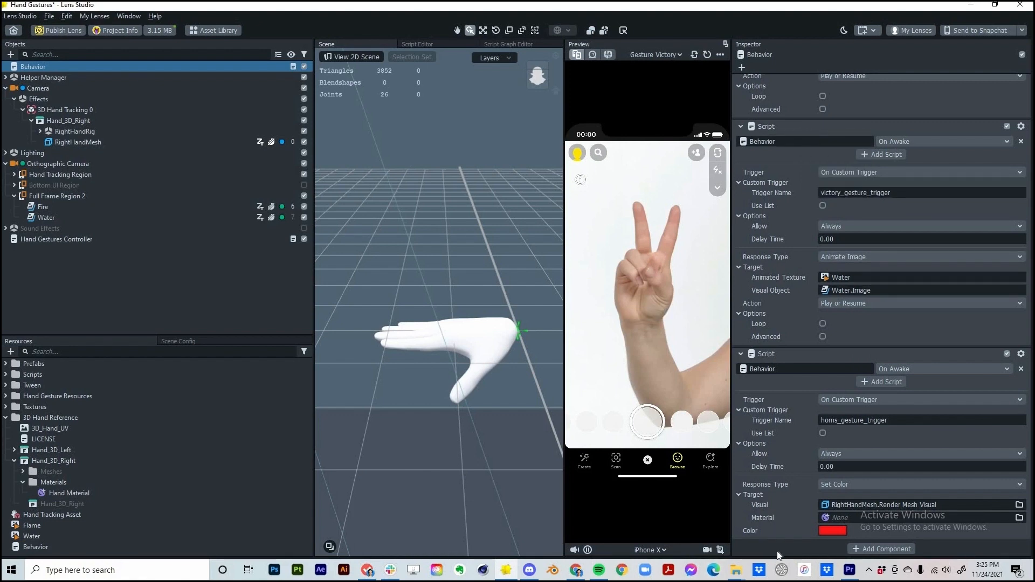
{"action": "left_click", "coordinate": [779, 396]}
{"action": "key", "text": "ctrl+v"}
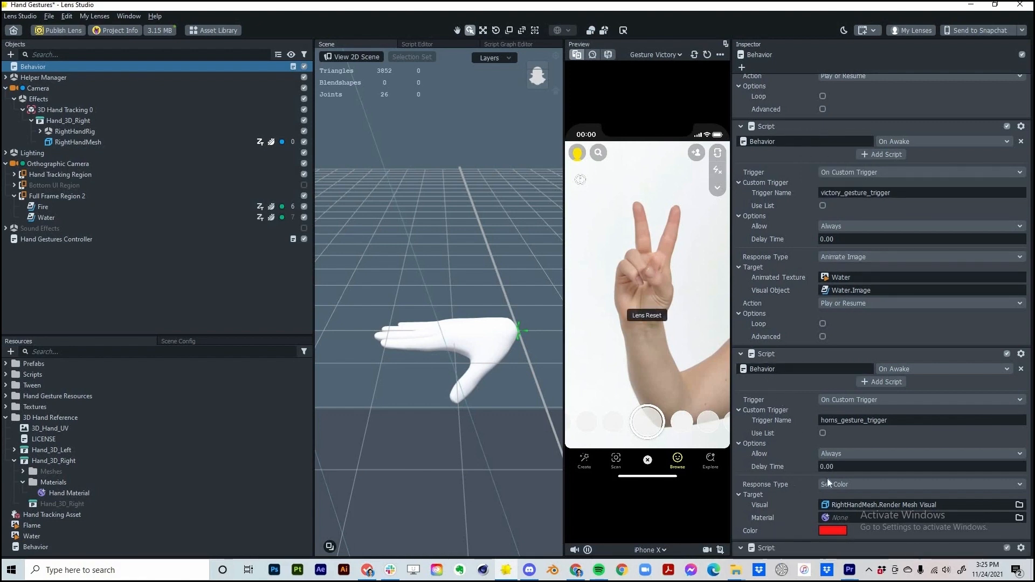
{"action": "scroll", "coordinate": [827, 477], "scroll_direction": "down", "scroll_amount": 4}
Make the new victory script Set Color on RightHandMesh to blue
{"action": "left_click", "coordinate": [840, 450]}
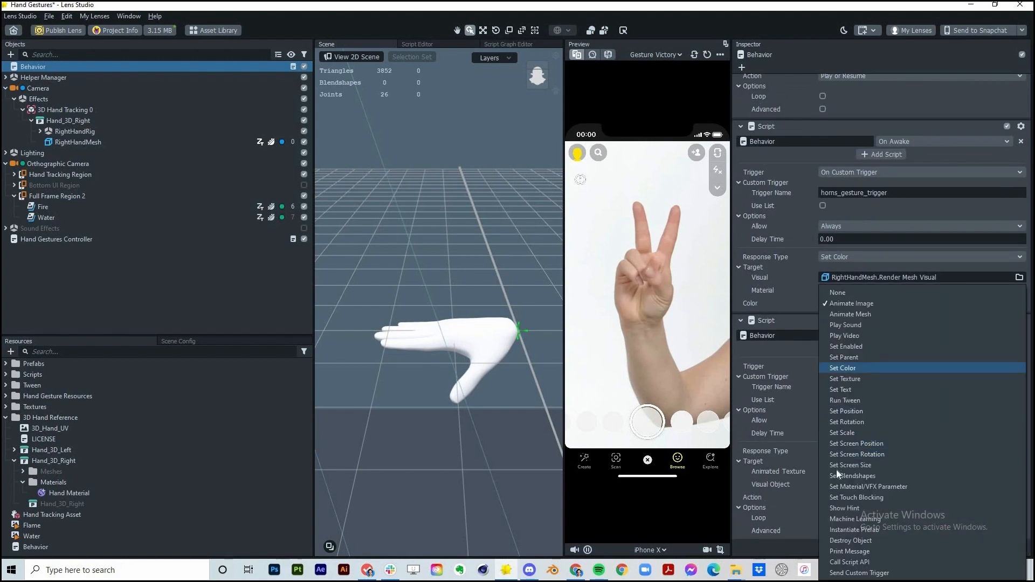
{"action": "left_click", "coordinate": [842, 368]}
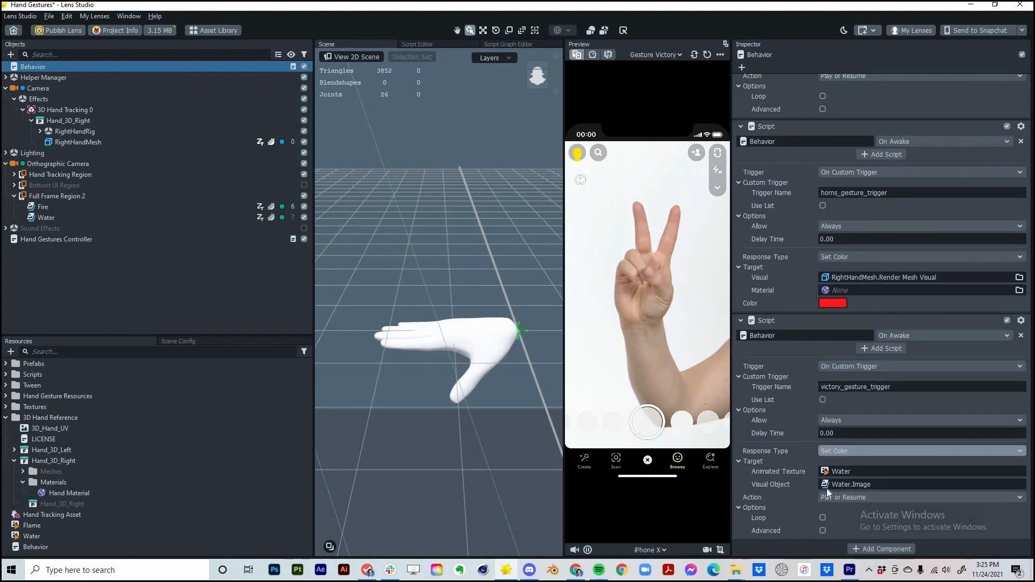
{"action": "left_click", "coordinate": [862, 505]}
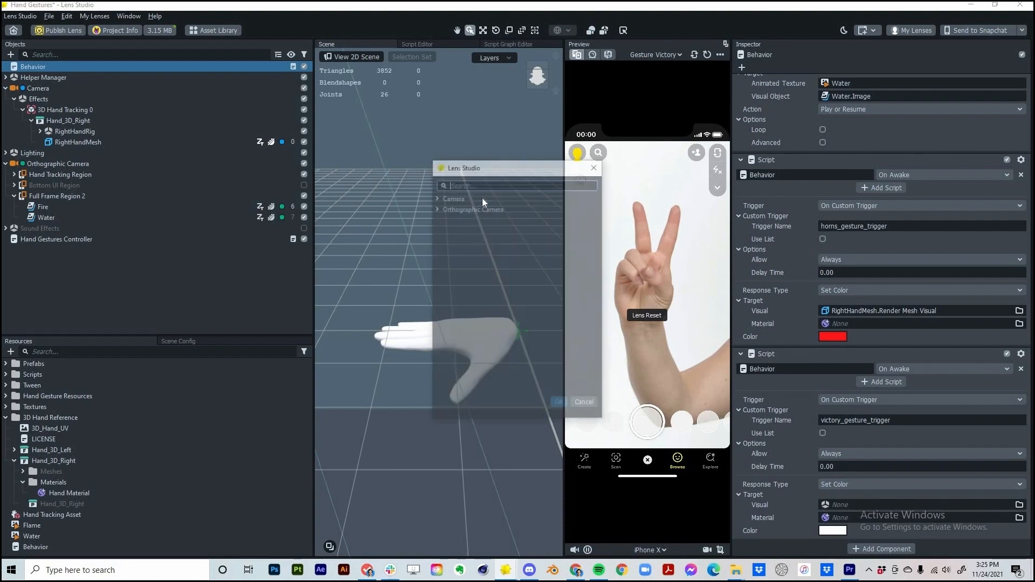
{"action": "type", "text": "right"}
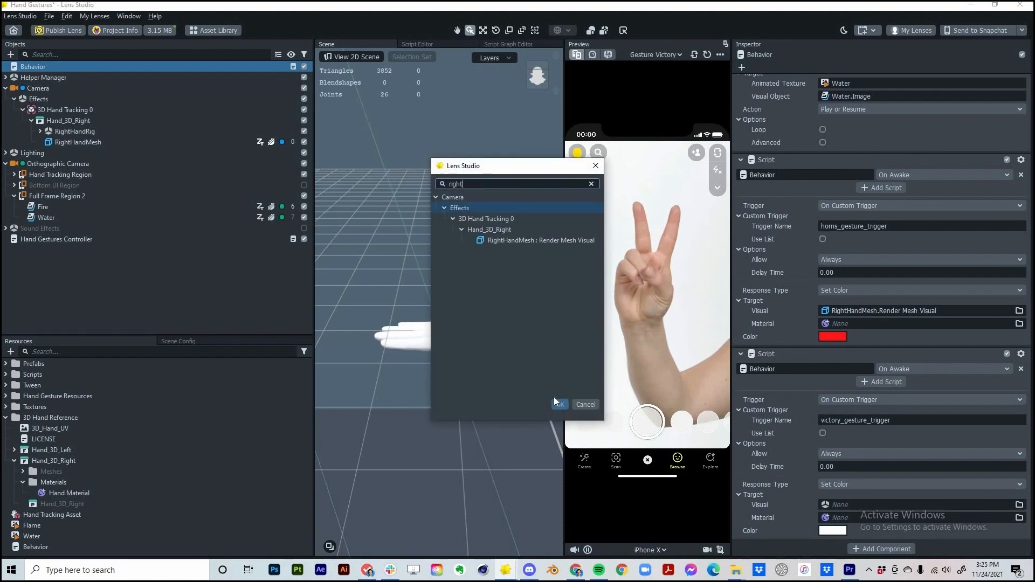
{"action": "left_click", "coordinate": [487, 241]}
{"action": "double_click", "coordinate": [487, 240]}
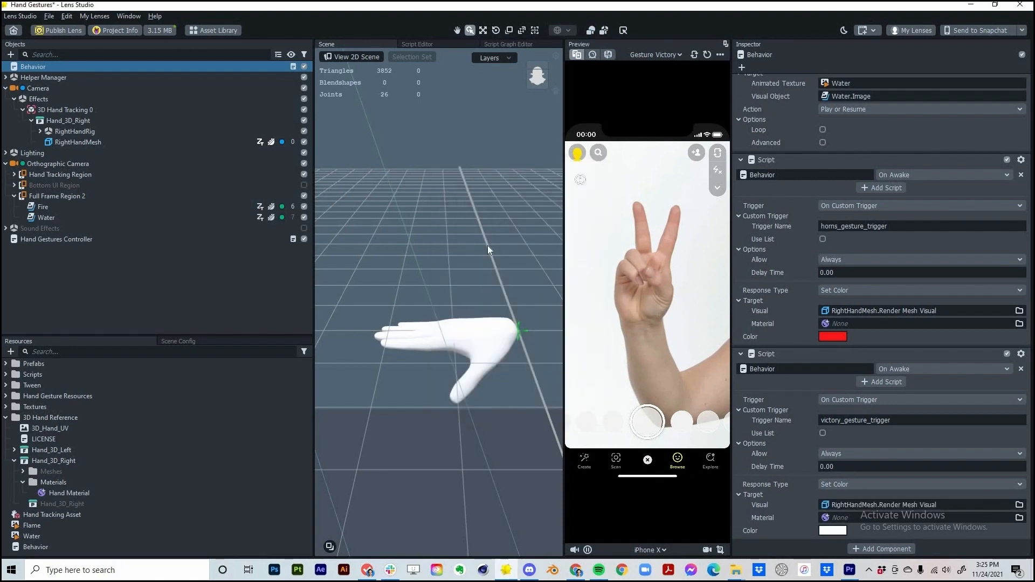
{"action": "left_click_drag", "start_coordinate": [549, 204], "coordinate": [550, 209]}
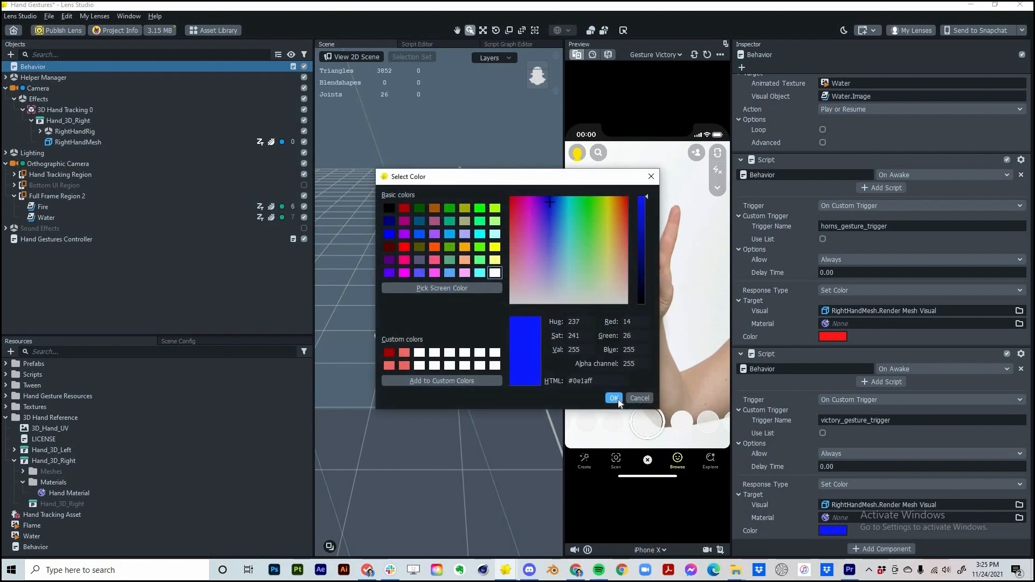